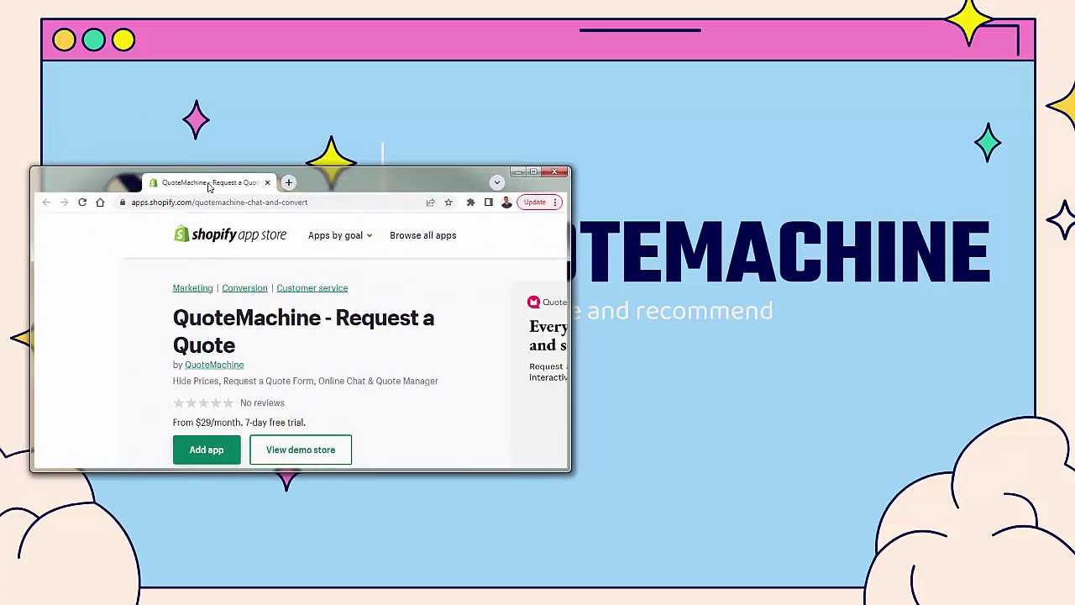
Review the QuoteMachine - Request a Quote app listing, including its quote form, quote-to-order and interactive quote feature descriptions
double_click(345, 182)
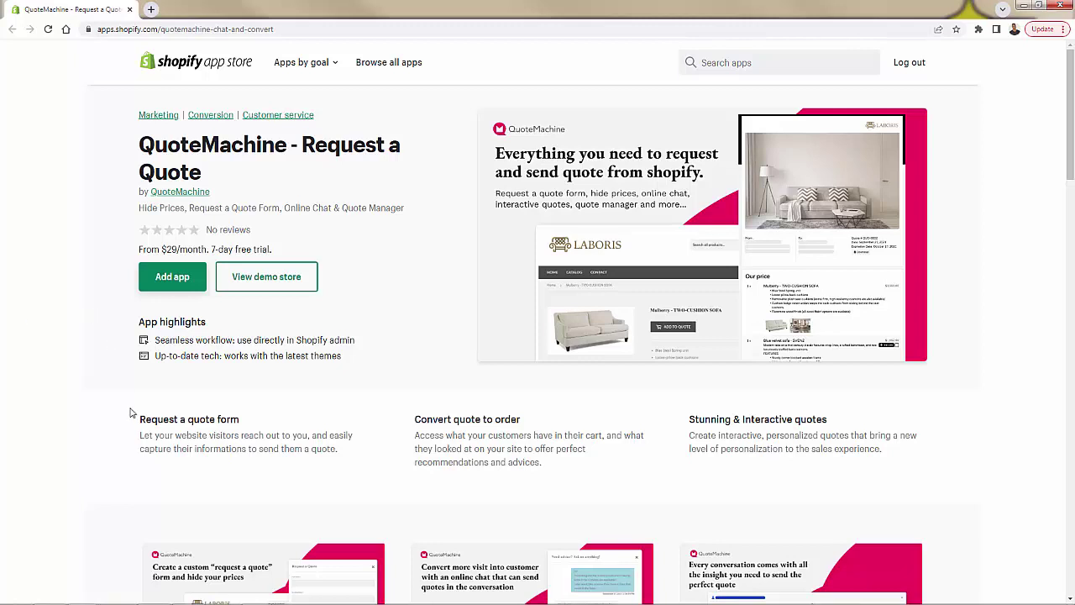
left_click_drag(136, 415, 202, 435)
left_click(201, 435)
scroll(200, 433, "down", 1)
scroll(200, 432, "down", 1)
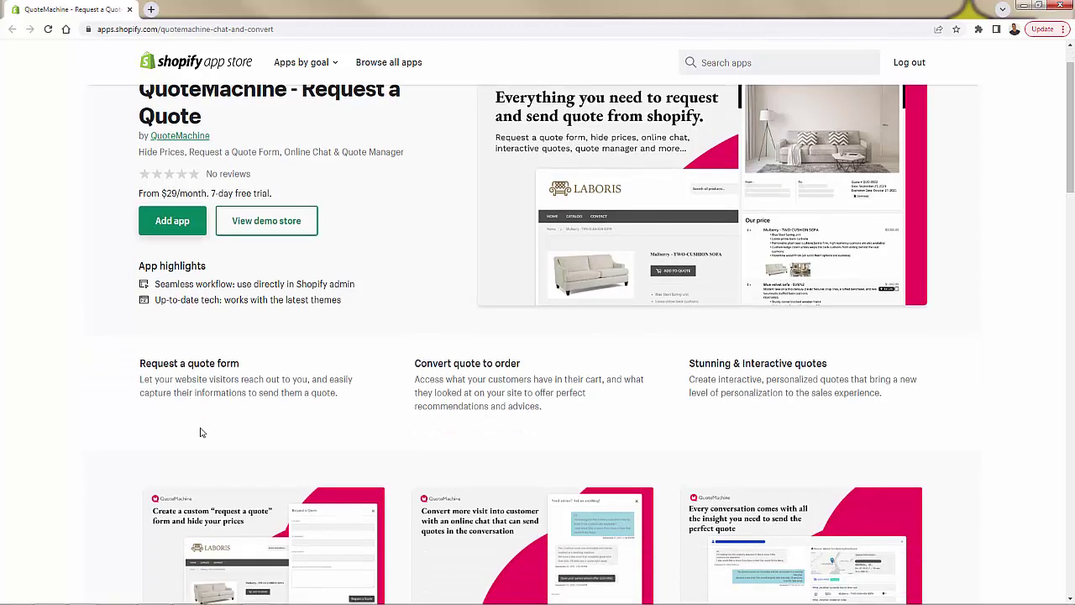
scroll(202, 432, "down", 1)
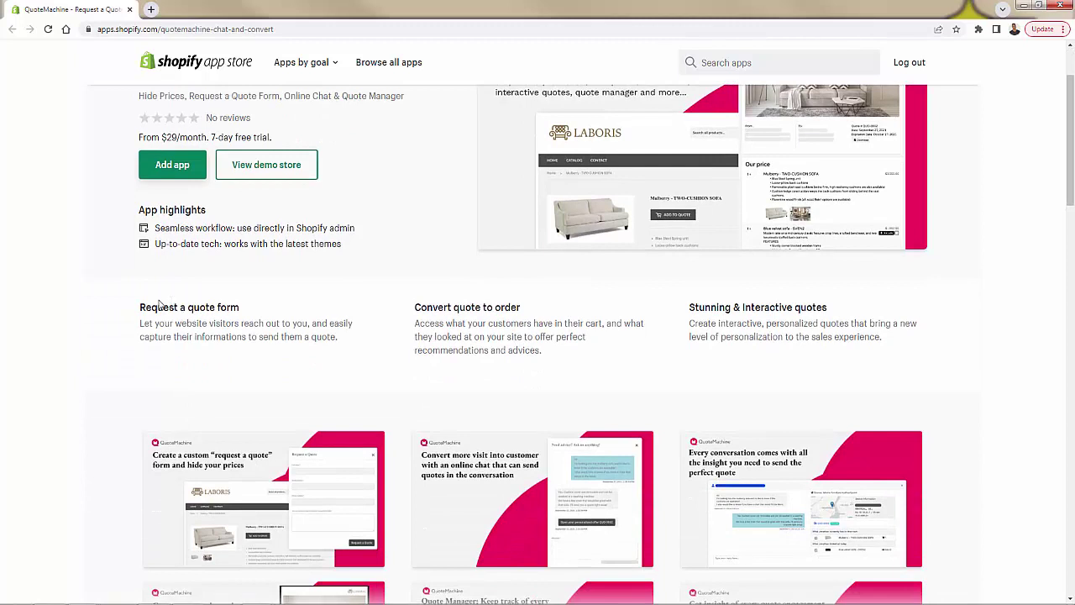
left_click_drag(141, 304, 261, 312)
left_click(262, 313)
left_click_drag(668, 377, 464, 322)
left_click(465, 322)
scroll(672, 361, "up", 1)
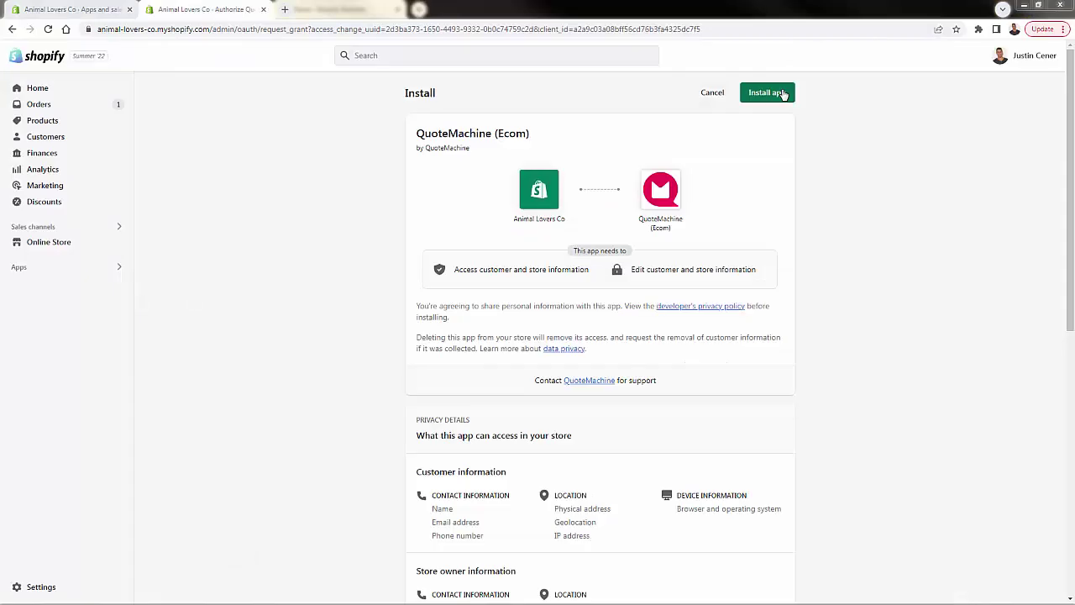
Install the QuoteMachine (Ecom) app on the store and save its account setup form
left_click(783, 94)
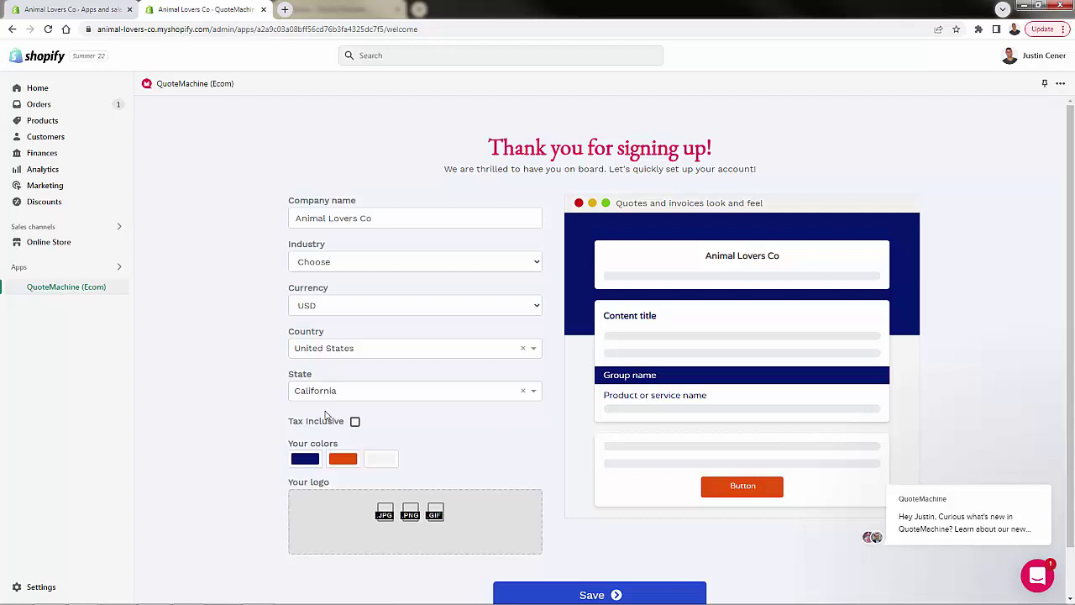
scroll(334, 416, "down", 1)
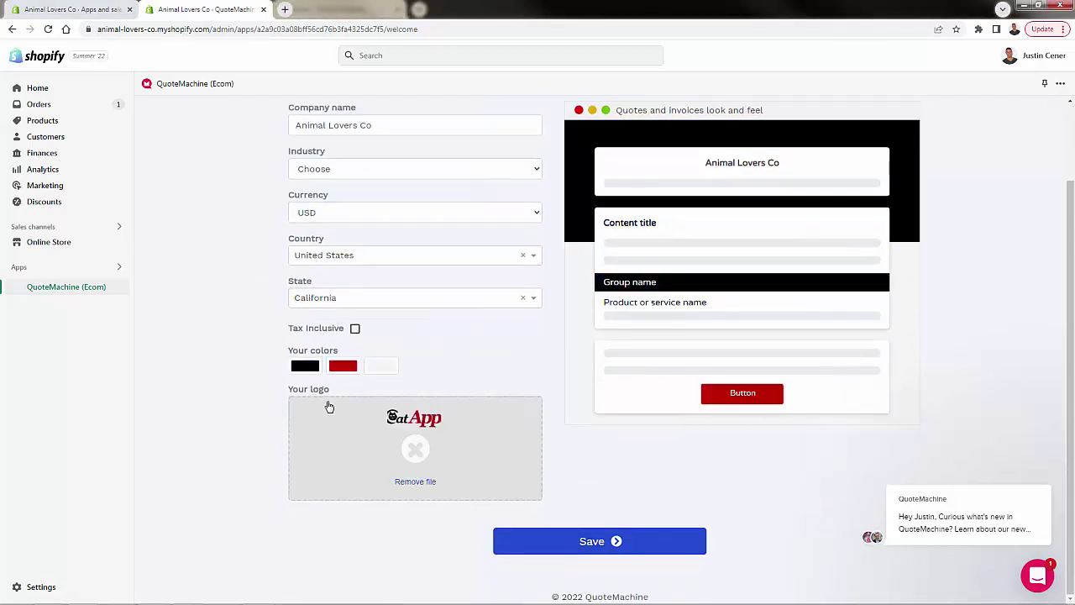
mouse_move(420, 429)
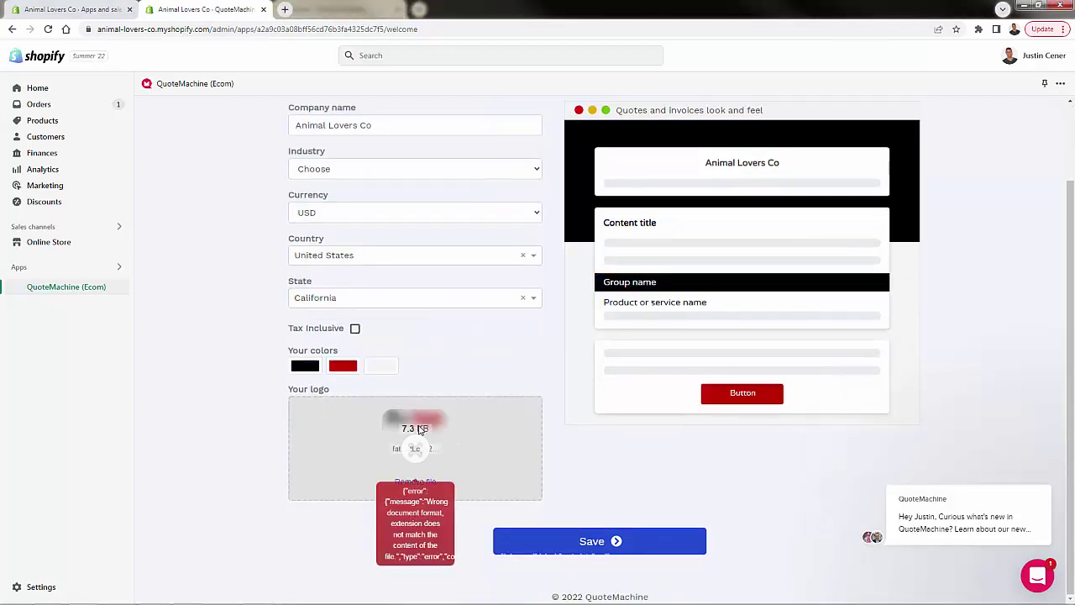
left_click(567, 538)
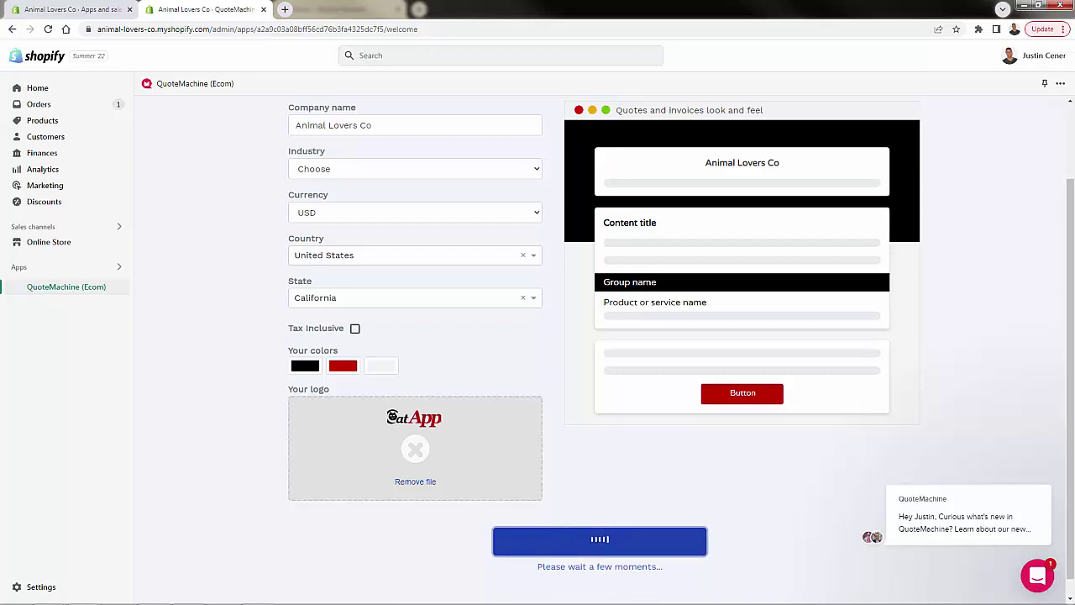
left_click(579, 455)
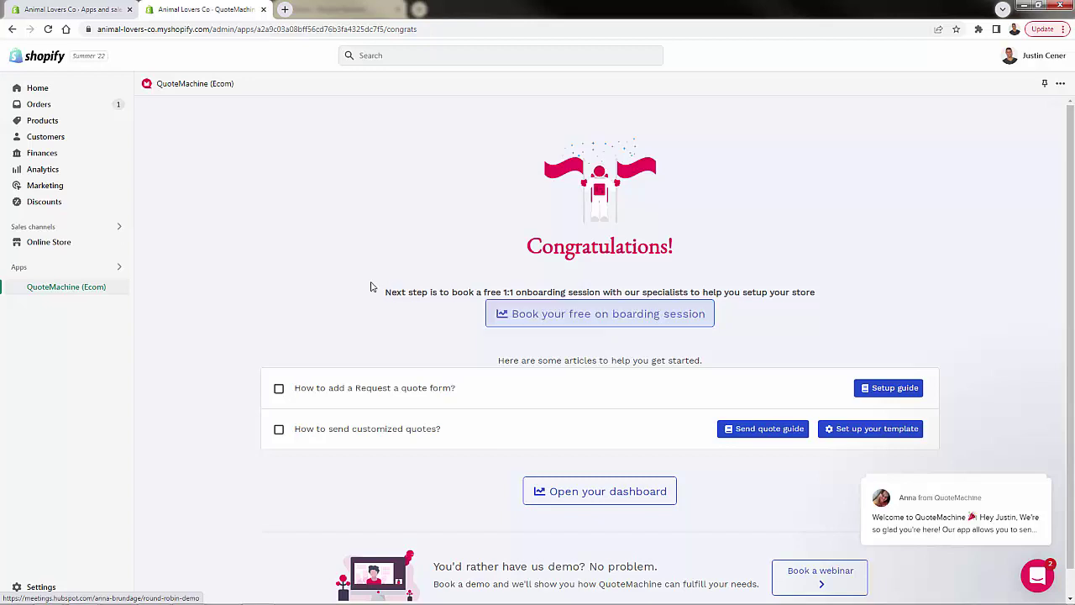
Review the getting-started articles on the onboarding page and open the QuoteMachine dashboard
scroll(354, 280, "down", 1)
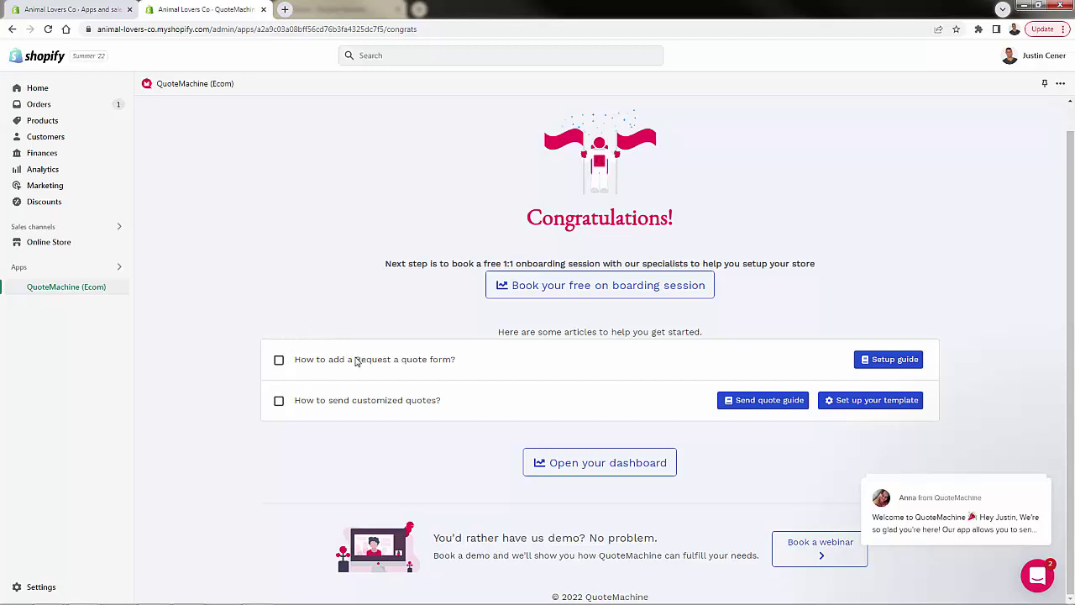
left_click_drag(354, 360, 425, 361)
left_click(425, 362)
left_click(425, 361)
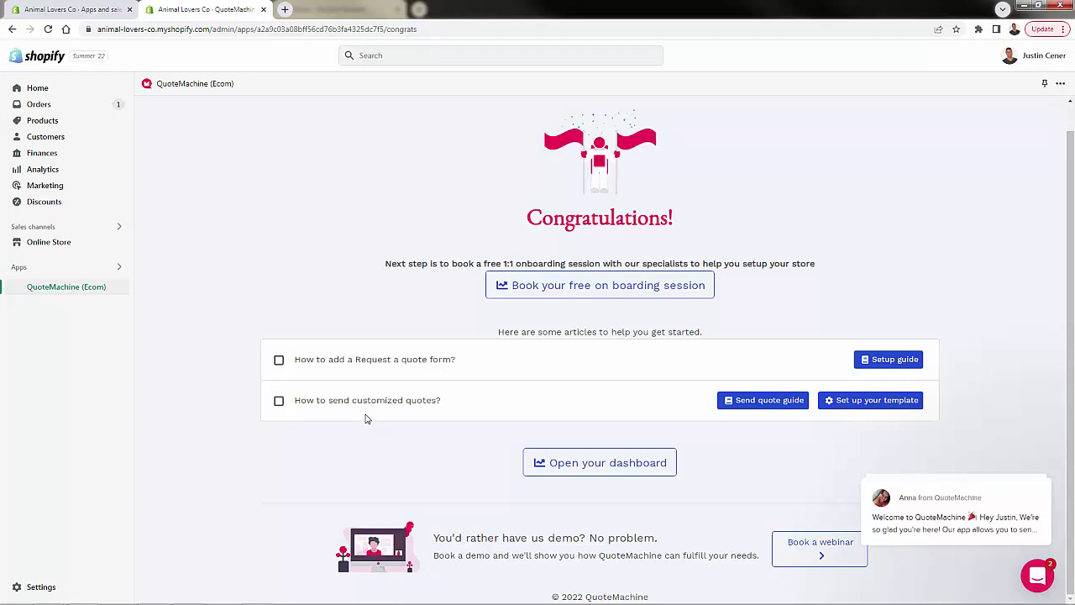
left_click(617, 473)
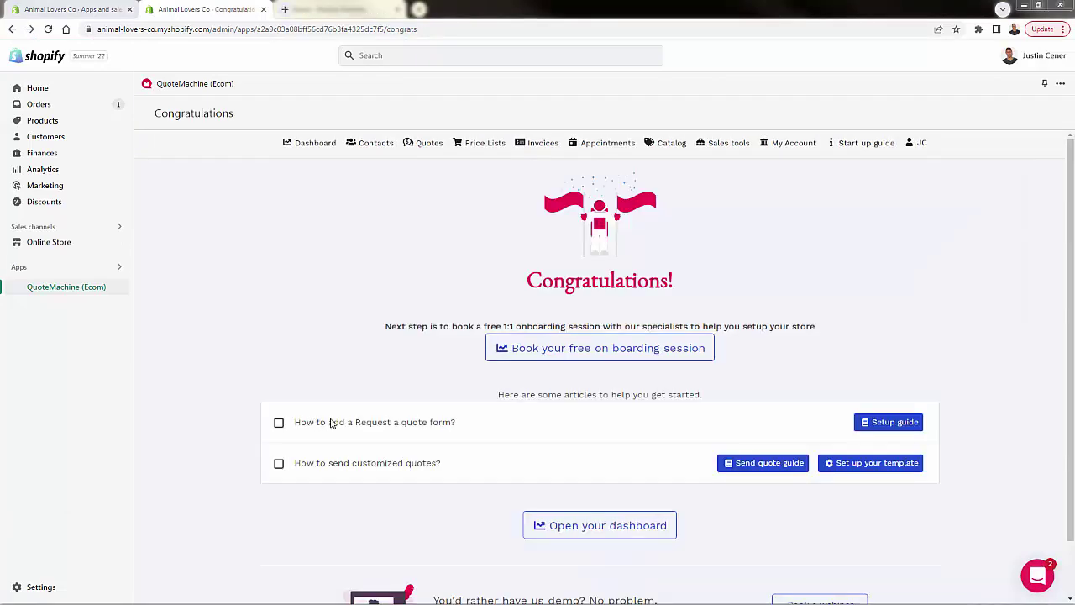
Open the setup guide for adding a Request a quote form and read about the checkout page option
left_click(897, 422)
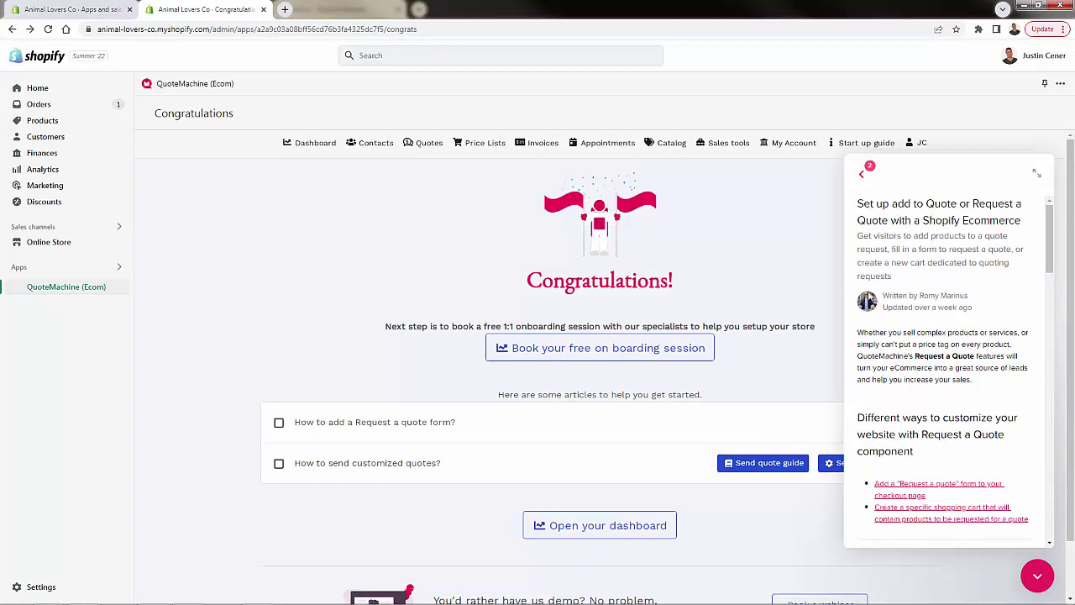
left_click_drag(895, 203, 949, 220)
left_click(936, 317)
scroll(932, 354, "down", 2)
scroll(933, 353, "down", 5)
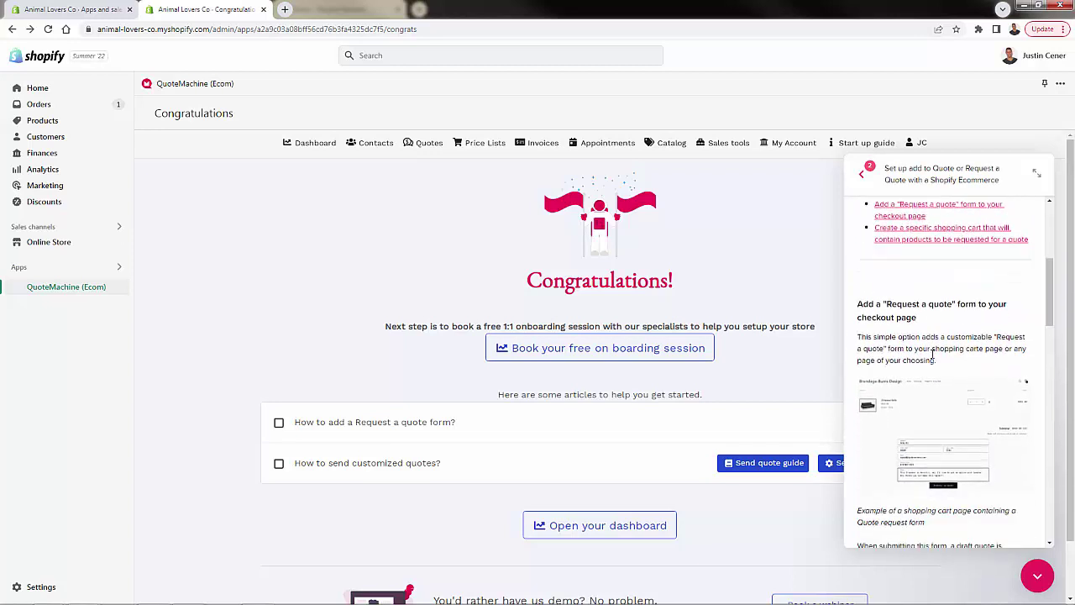
scroll(892, 260, "up", 1)
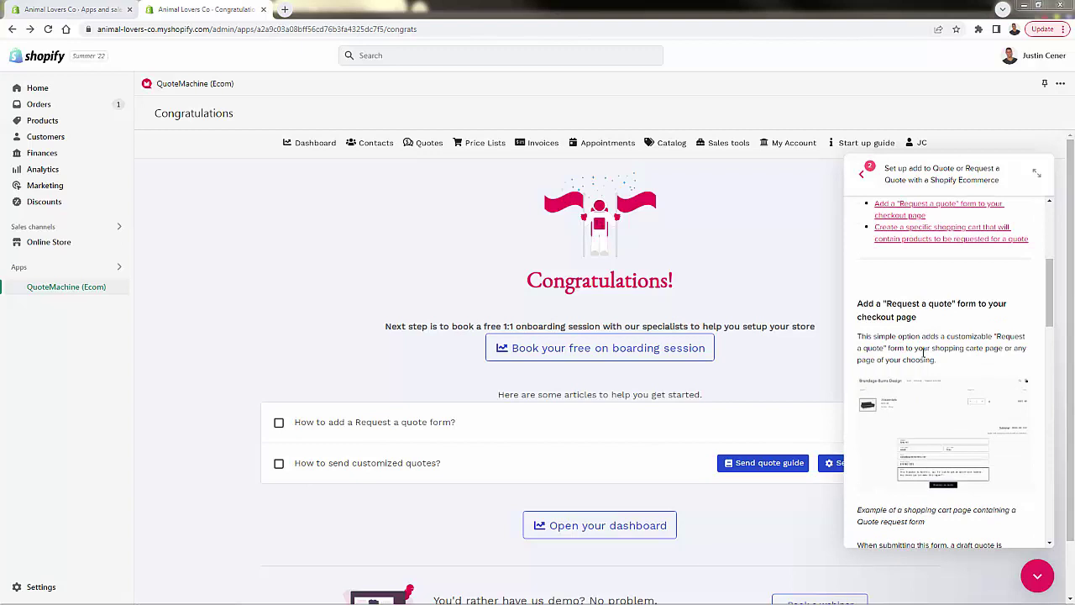
scroll(924, 353, "down", 4)
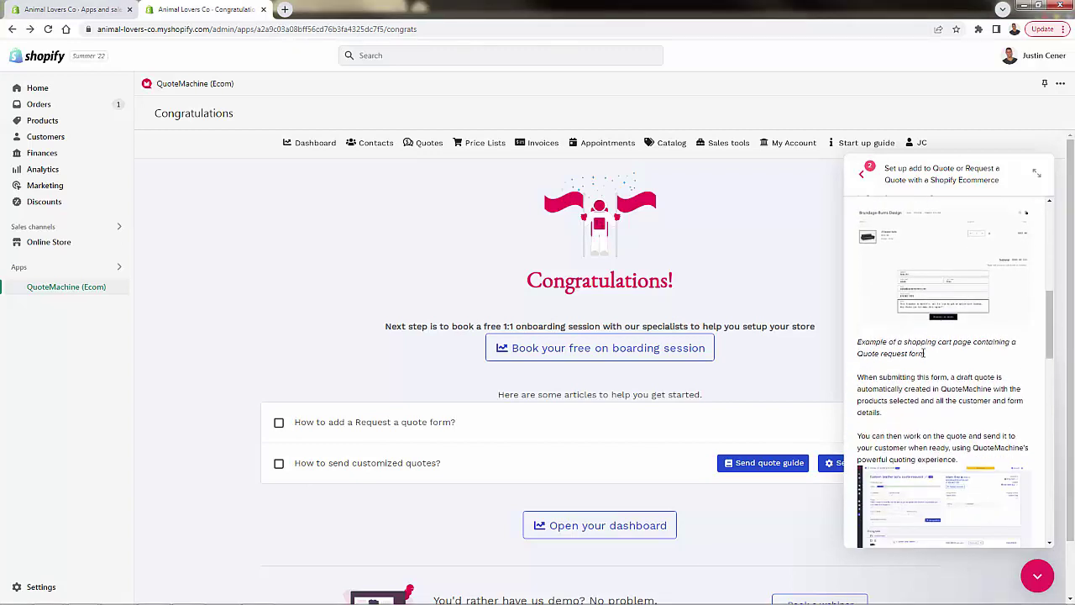
scroll(924, 354, "down", 5)
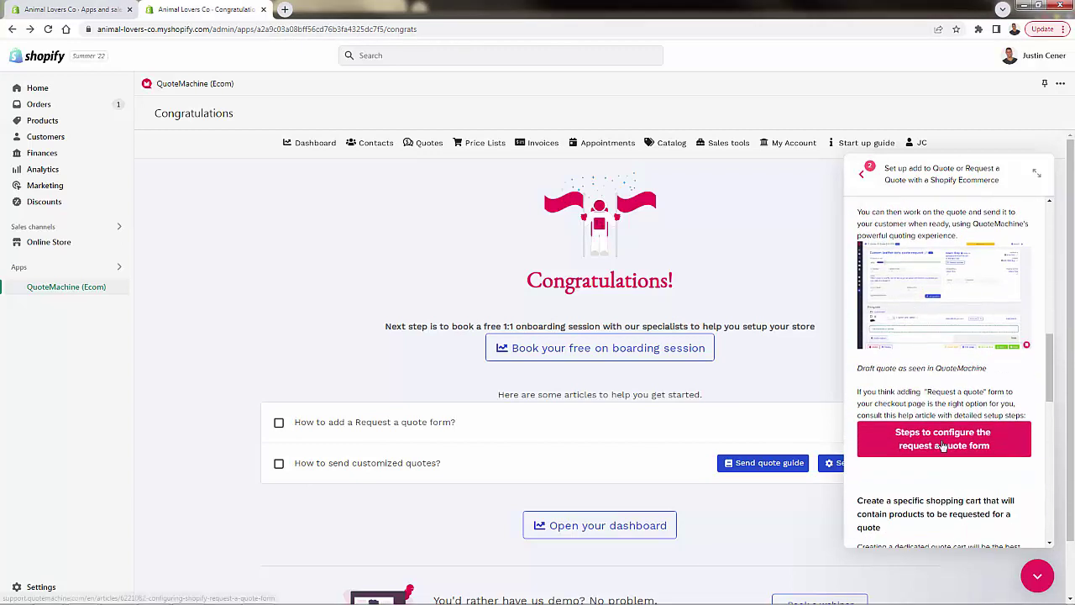
Open the guide's steps to configure the request a quote form and read the setup instructions from Step 1 on
left_click(943, 446)
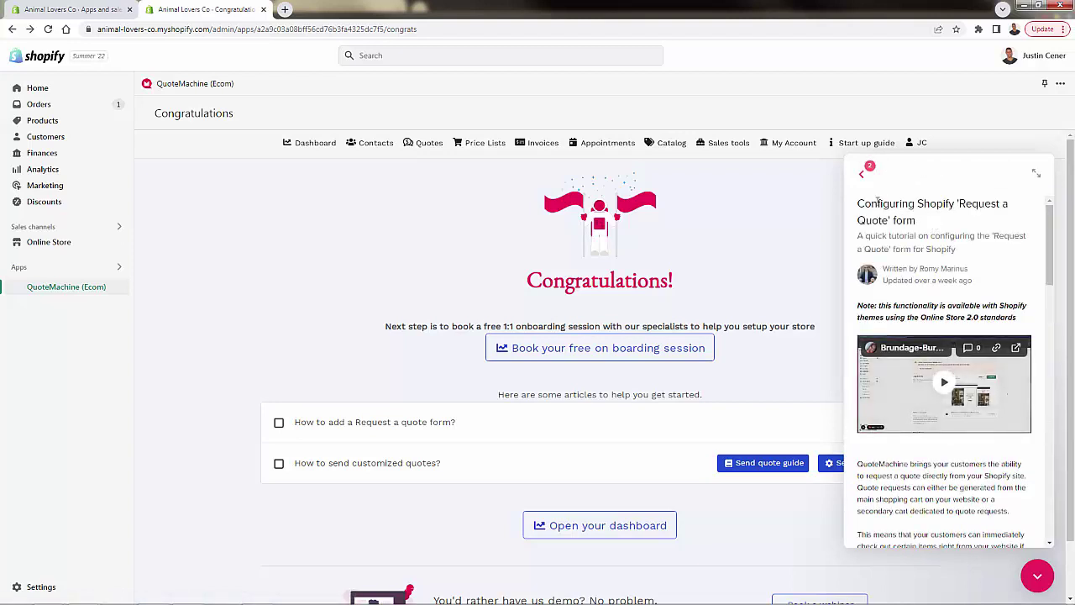
left_click_drag(872, 204, 945, 206)
left_click(947, 207)
scroll(945, 237, "down", 3)
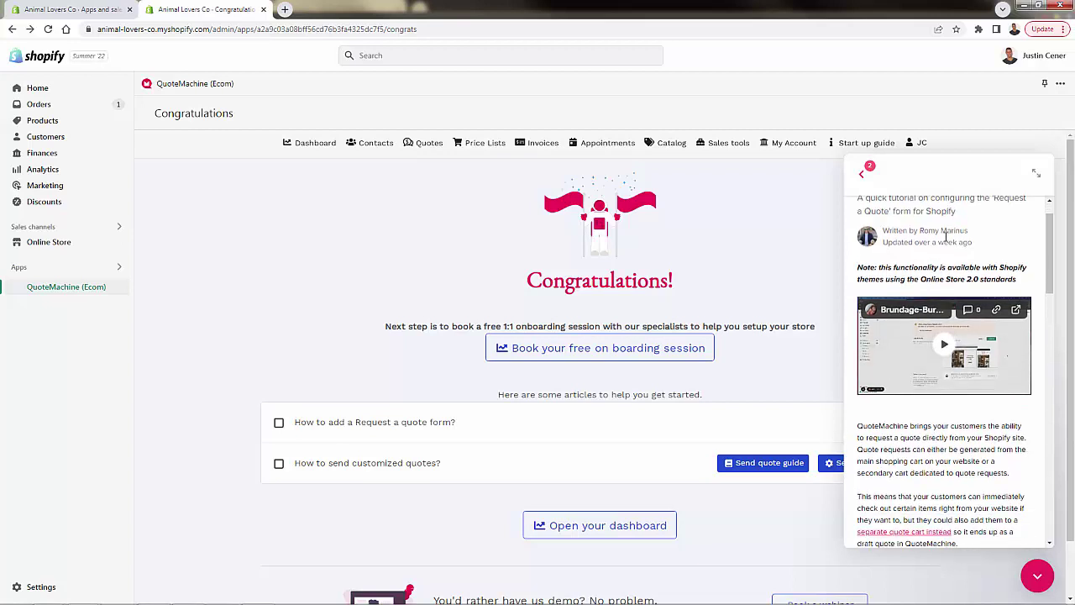
scroll(946, 237, "up", 1)
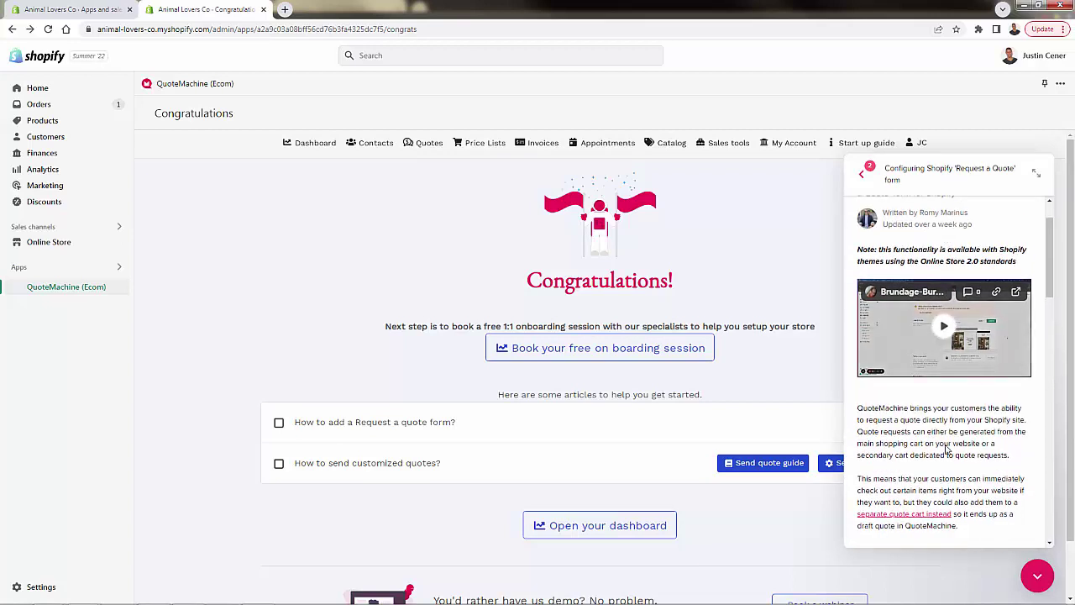
scroll(960, 419, "down", 1)
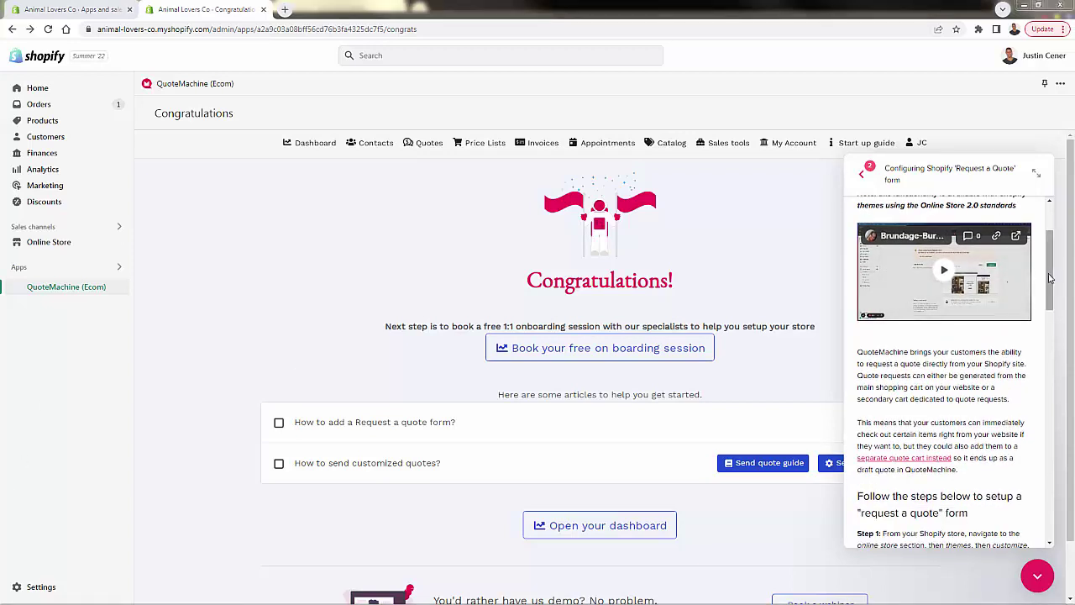
scroll(980, 366, "down", 4)
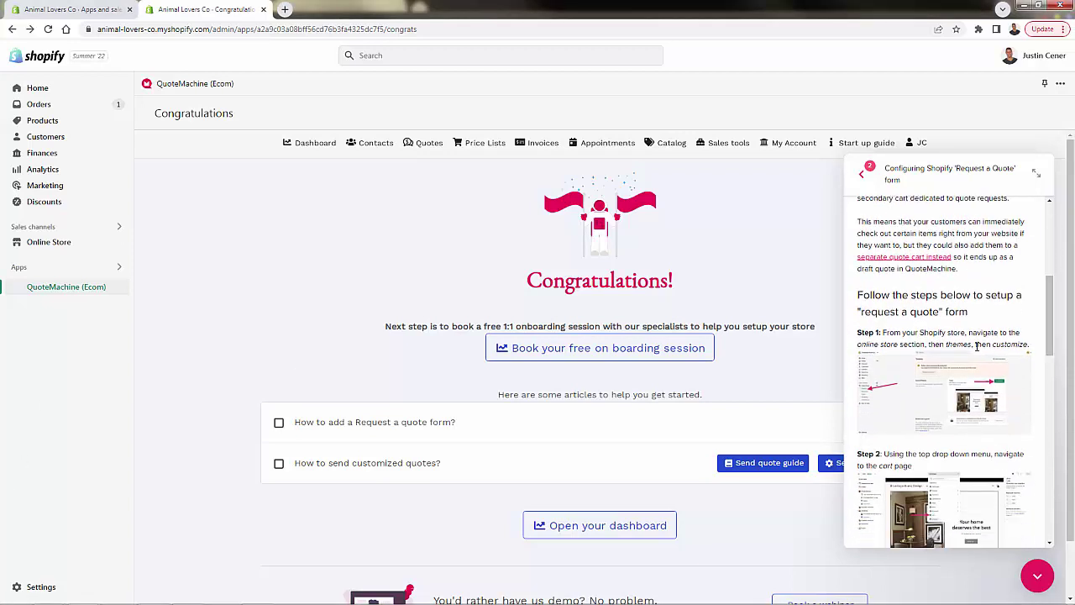
scroll(977, 346, "down", 1)
scroll(977, 351, "down", 1)
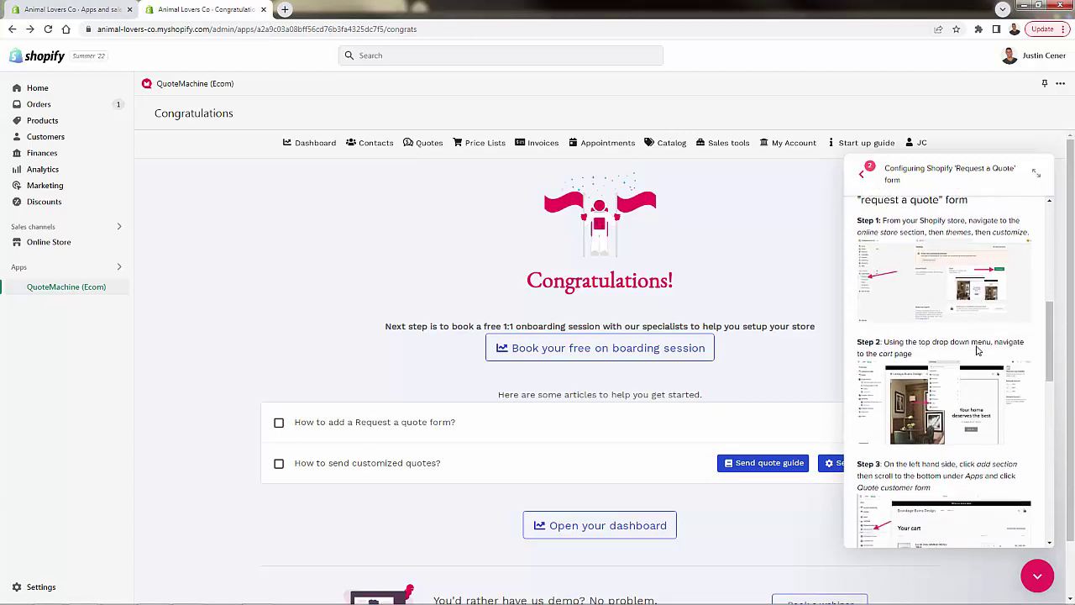
Close the store settings and open the Cart template in the Dawn theme editor
left_click(88, 7)
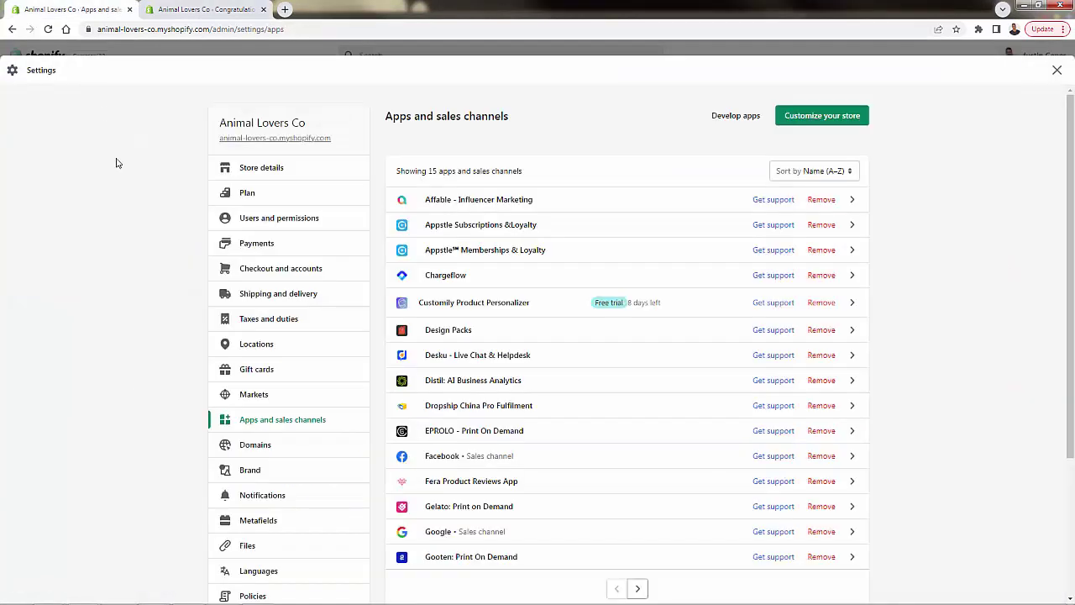
left_click(1056, 72)
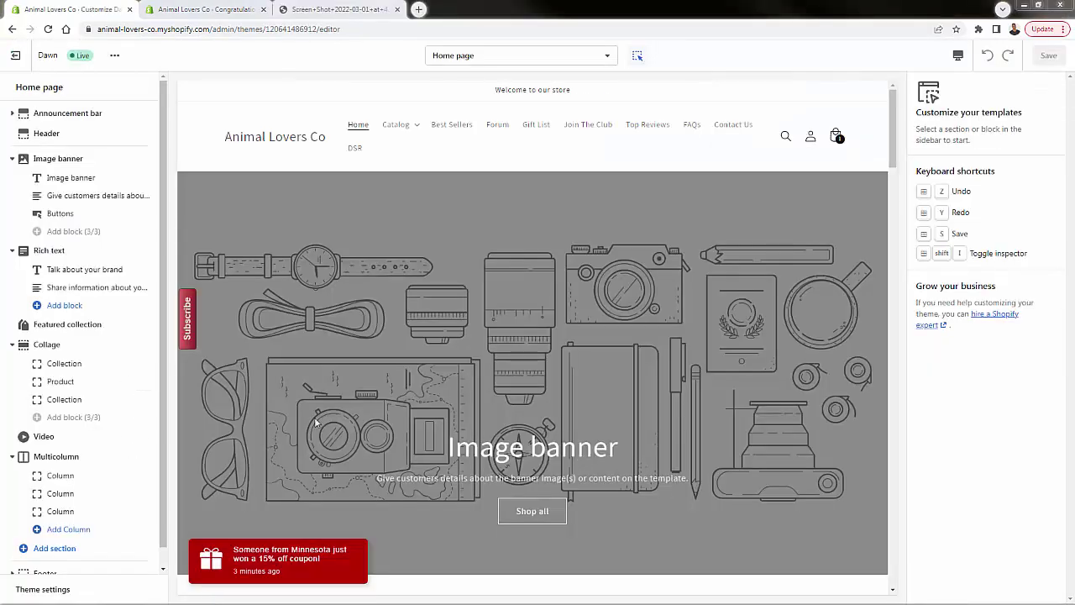
left_click(522, 55)
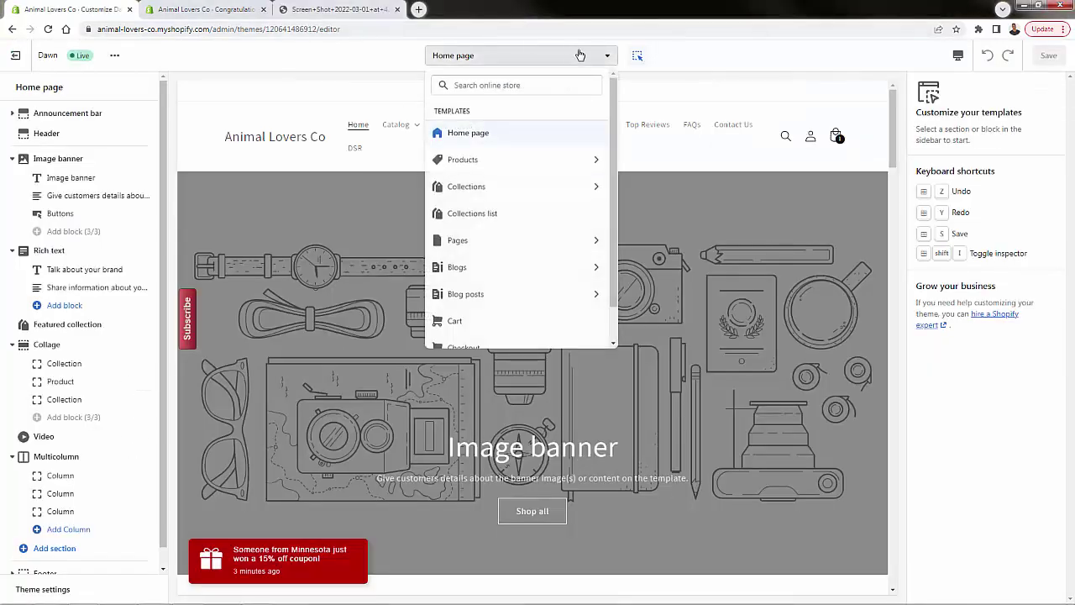
left_click(490, 323)
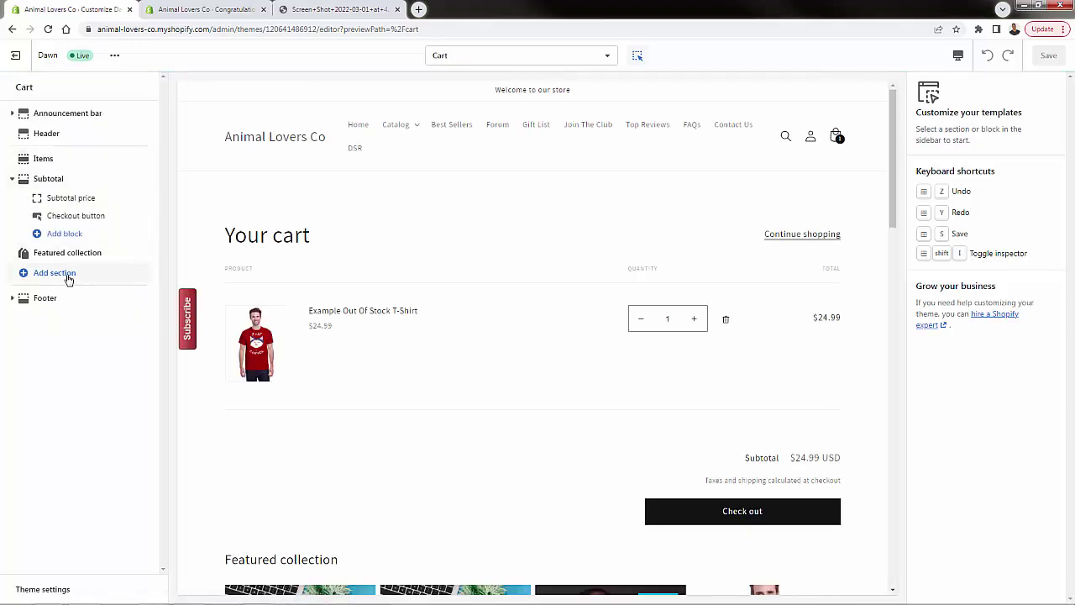
Consult the guide's enlarged Step 3 screenshot on adding the quote form section, and return to the theme editor
left_click(220, 9)
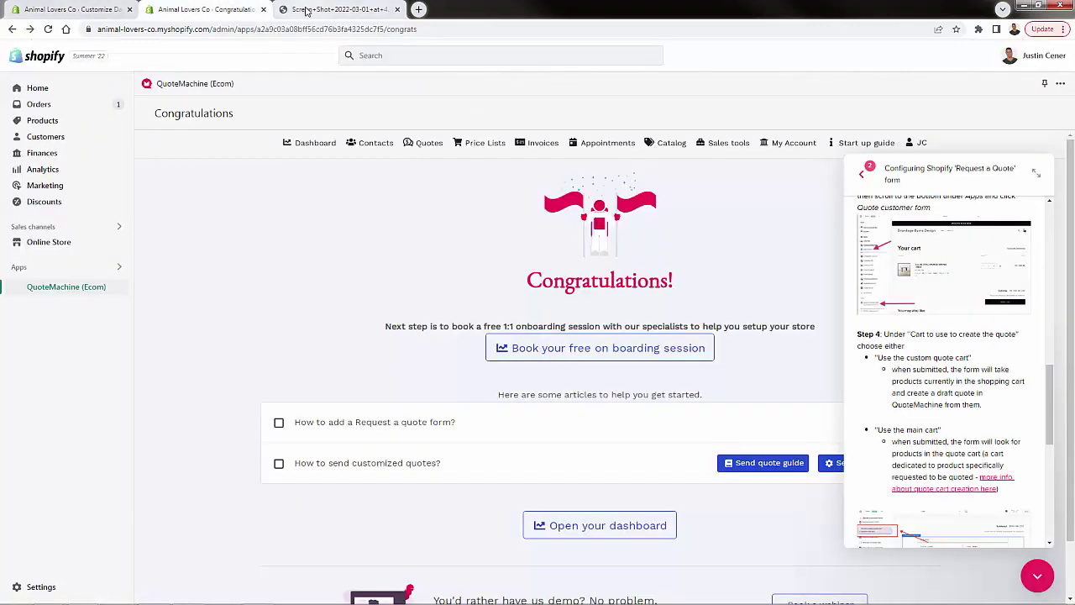
left_click(307, 10)
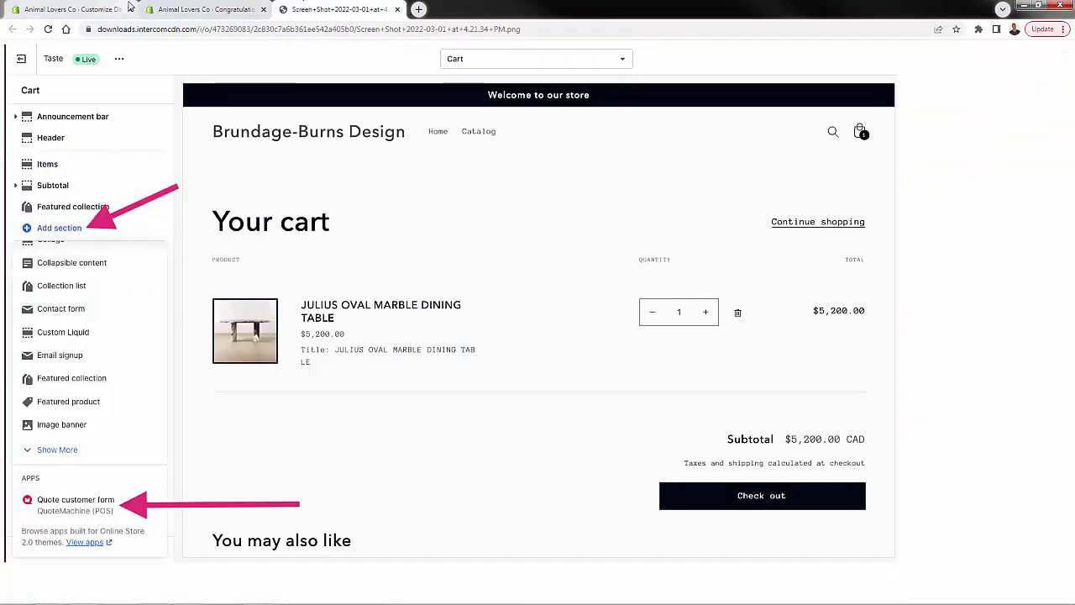
left_click(176, 6)
left_click(102, 9)
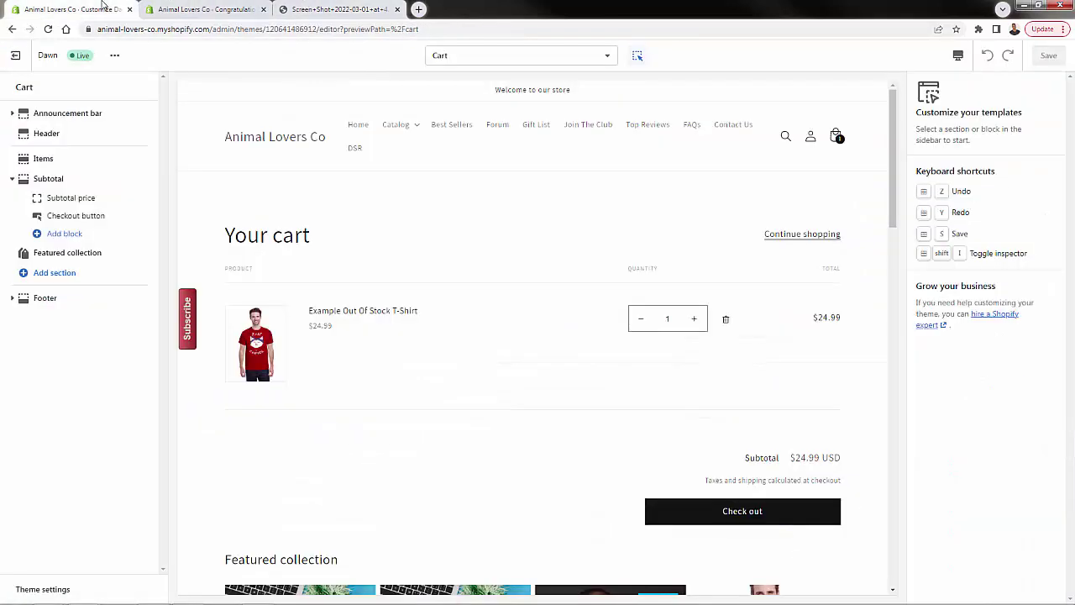
Add the QuoteMachine (Ecom) Quote customer form as a new section of the Cart template and check it in the preview
left_click(75, 282)
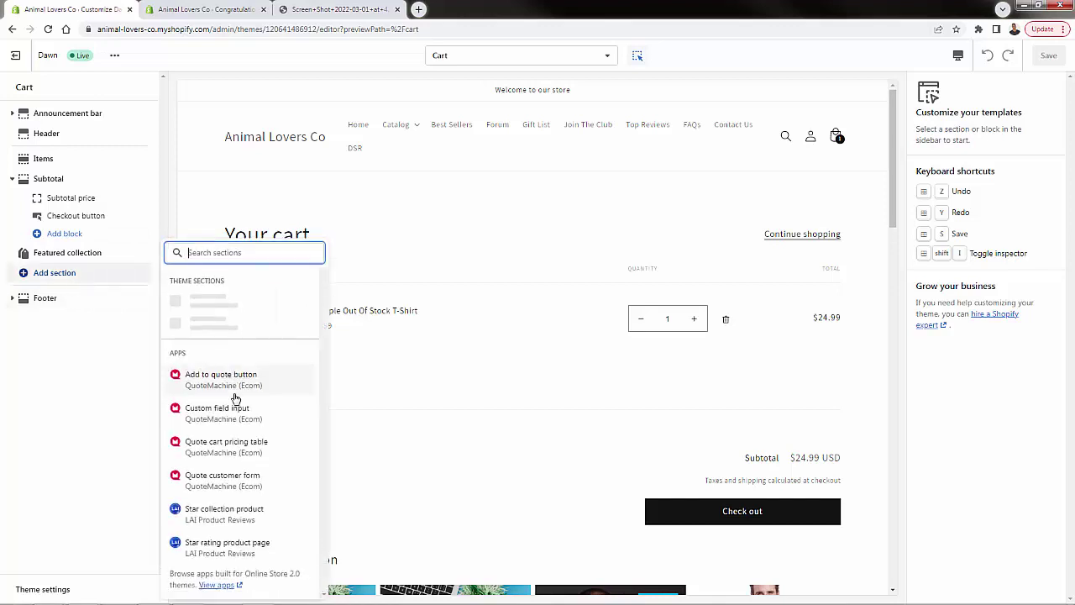
scroll(242, 372, "down", 3)
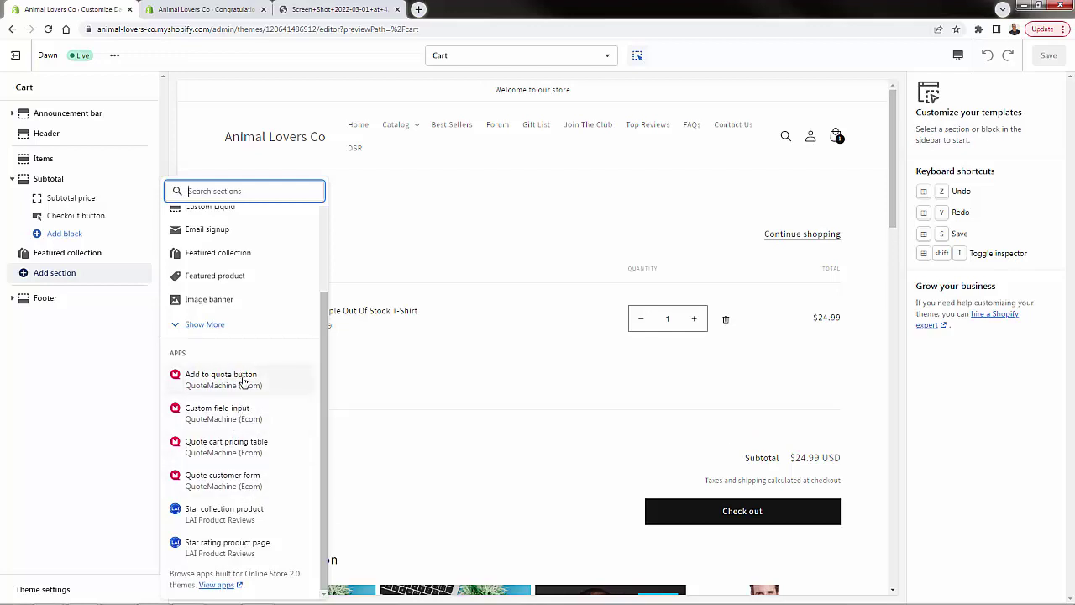
left_click(243, 490)
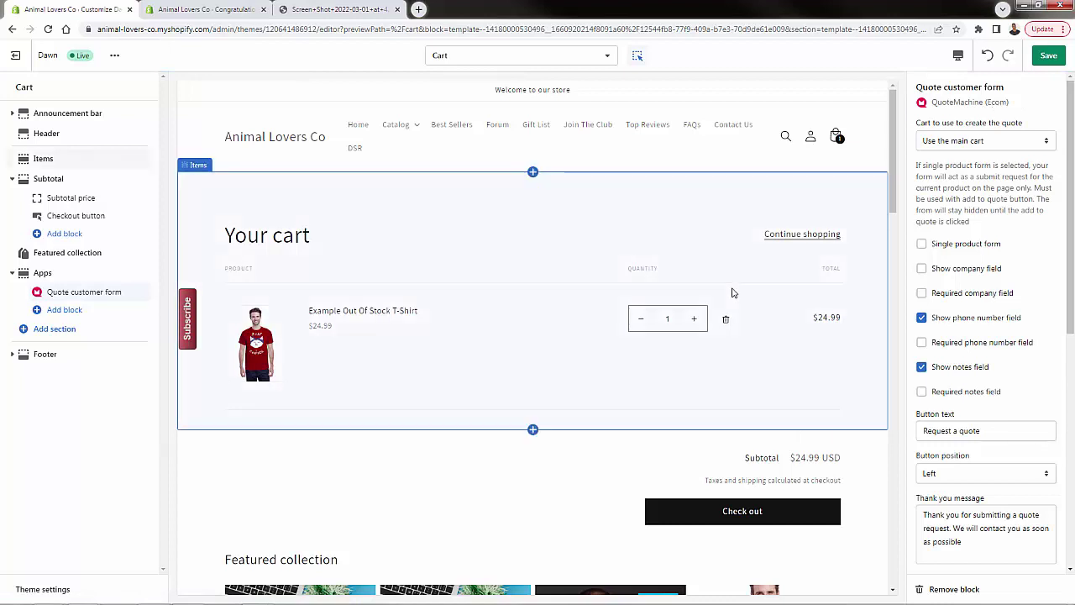
scroll(732, 291, "down", 2)
scroll(731, 292, "down", 6)
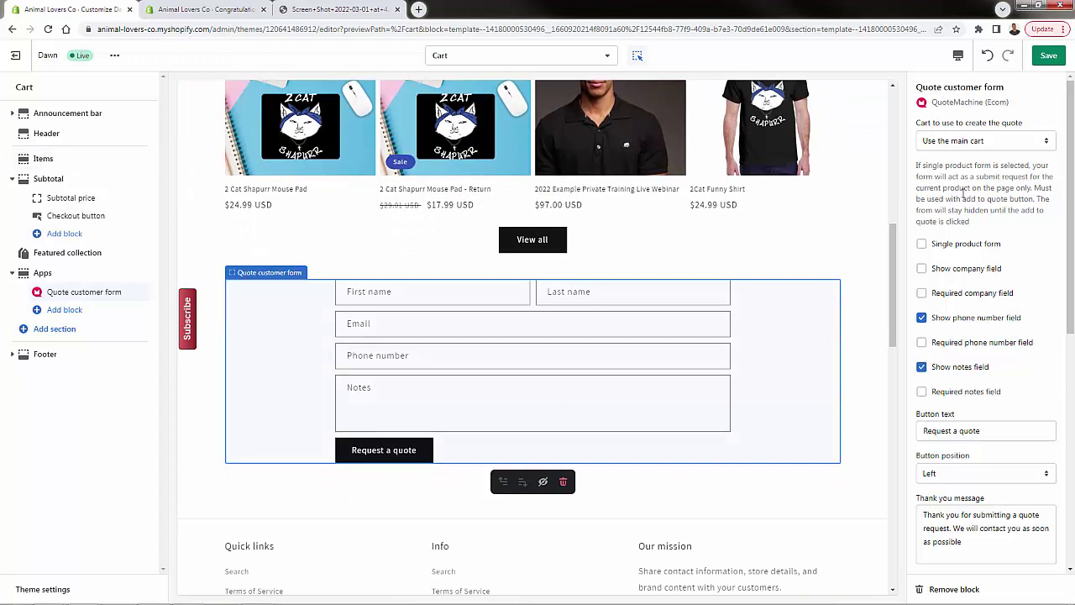
Consult the guide's Step 4 on which cart to use for creating the quote, and return to the theme editor
left_click(226, 12)
scroll(963, 422, "down", 1)
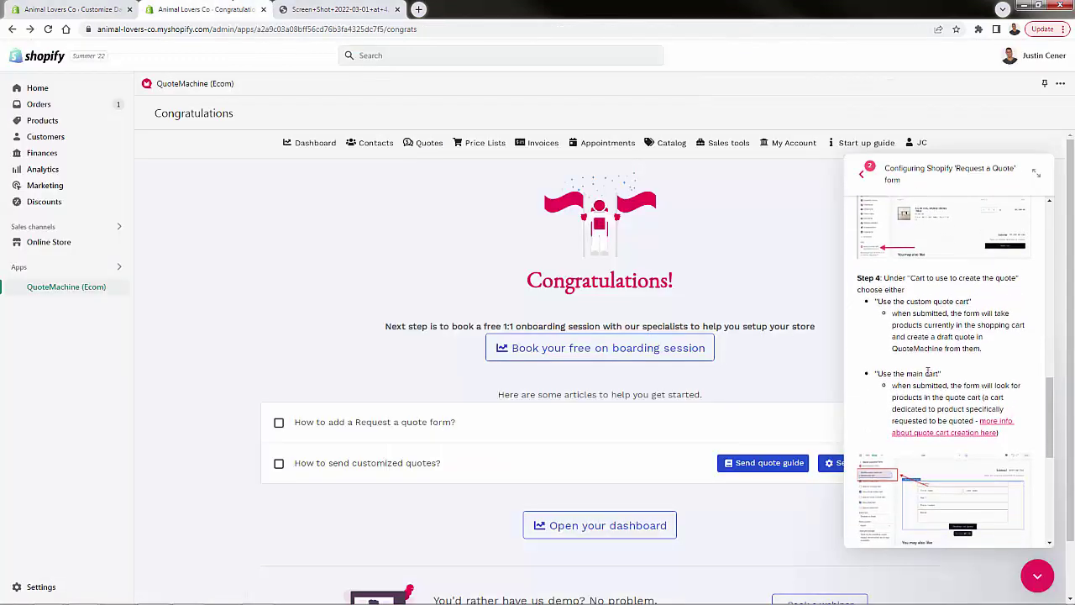
left_click(318, 8)
left_click(114, 7)
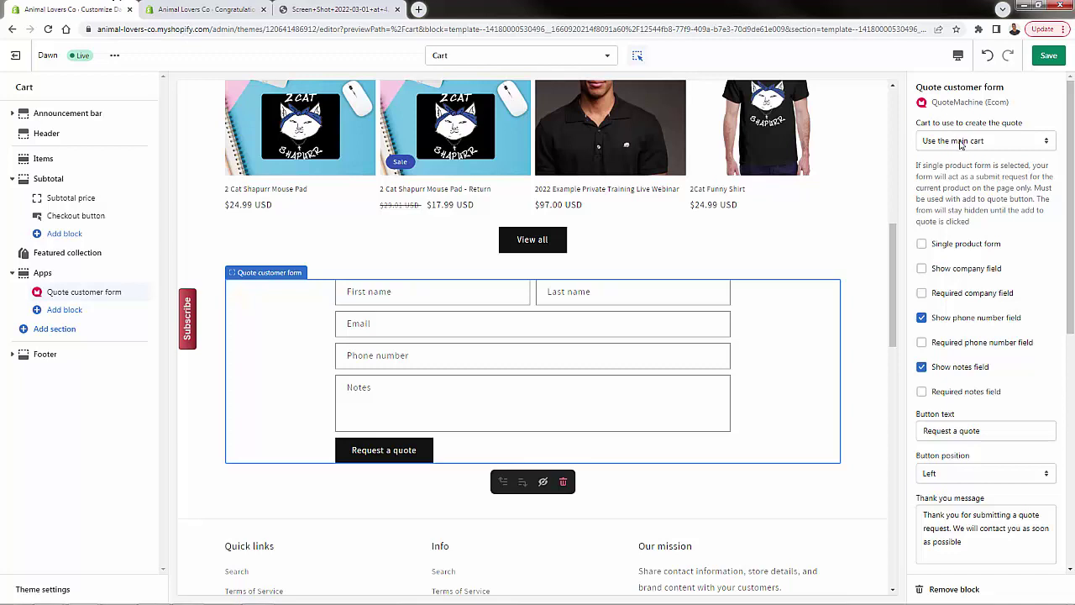
Try the single product form option and a company field on the quote form, and turn them off again
left_click(924, 244)
left_click(922, 244)
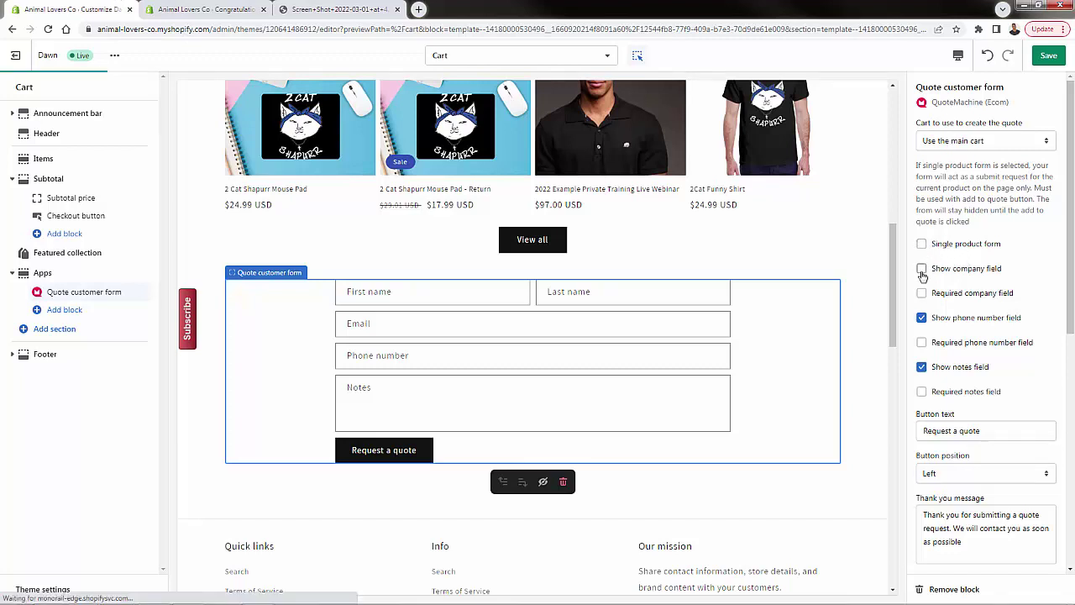
left_click(922, 270)
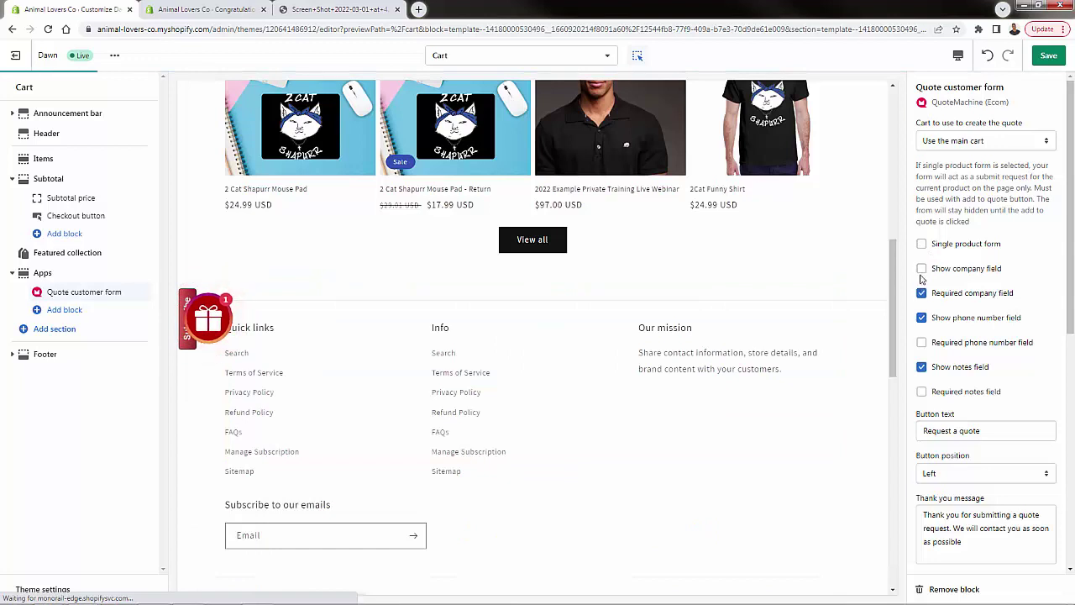
left_click(921, 269)
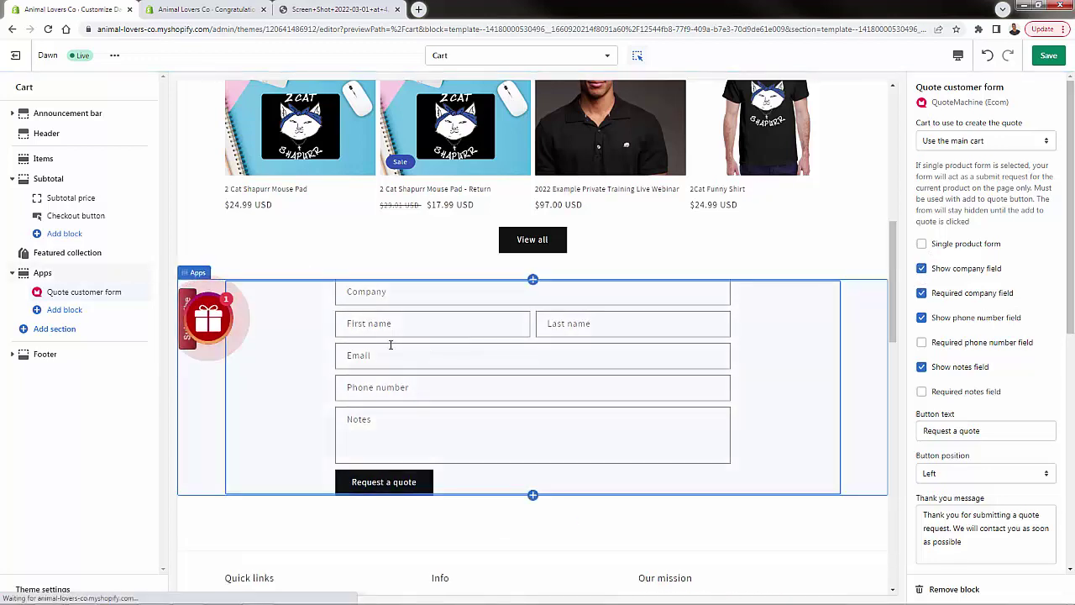
left_click(922, 268)
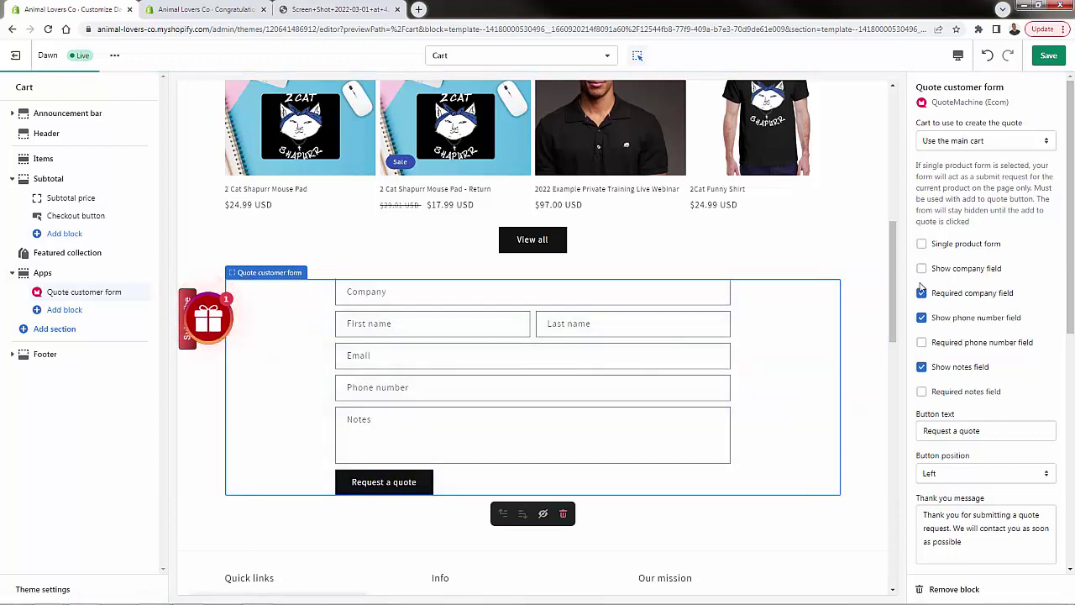
left_click(922, 293)
Keep the phone number field shown on the quote form and make it required
left_click(922, 318)
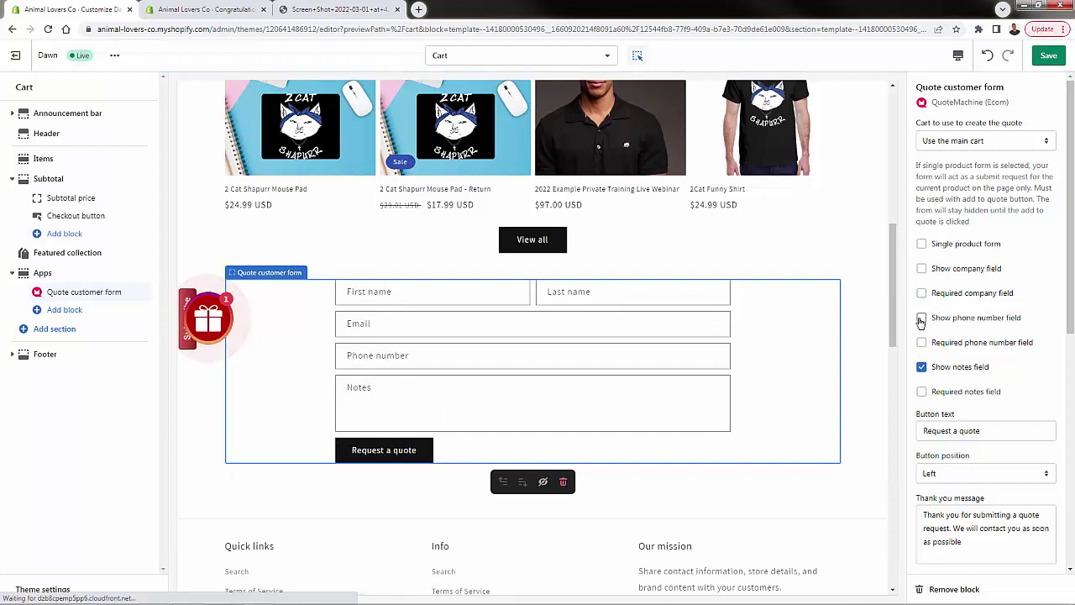
left_click(921, 317)
left_click(921, 342)
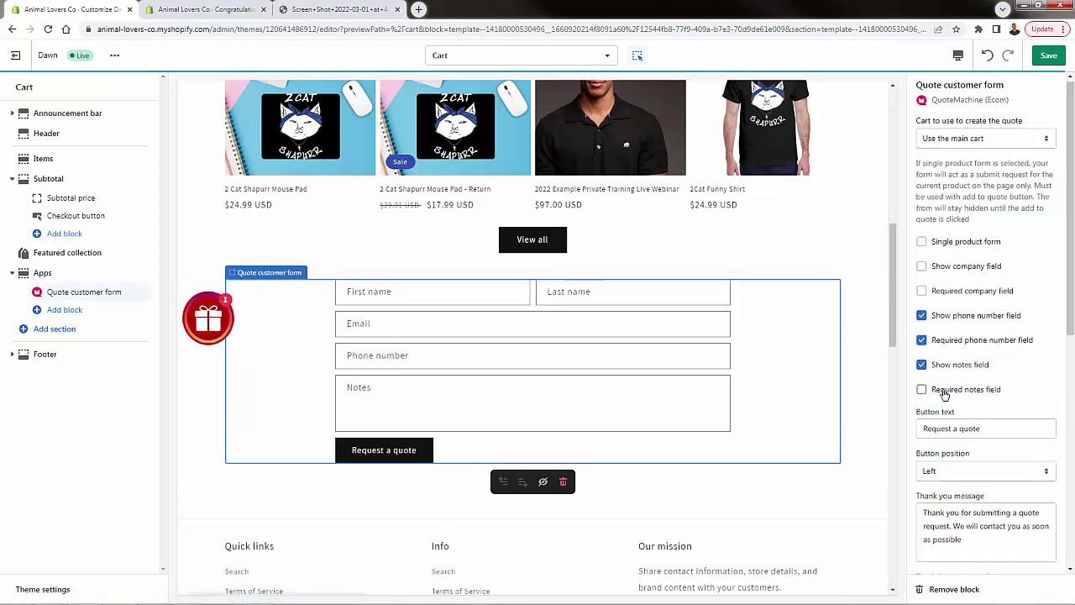
Set the position of the form's Request a quote button to Center
scroll(950, 380, "down", 1)
left_click(966, 416)
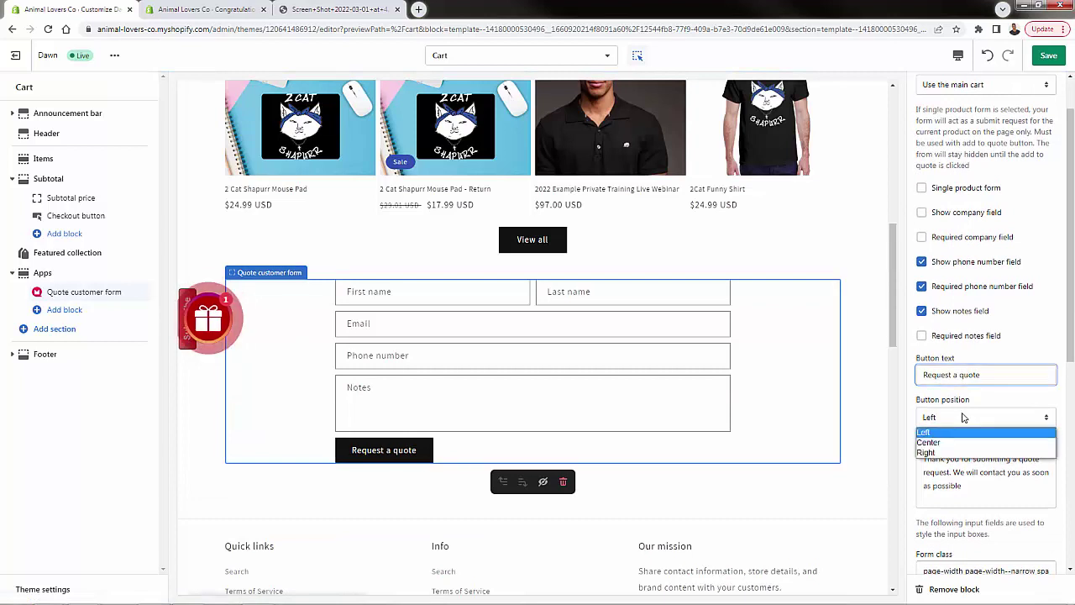
left_click(965, 446)
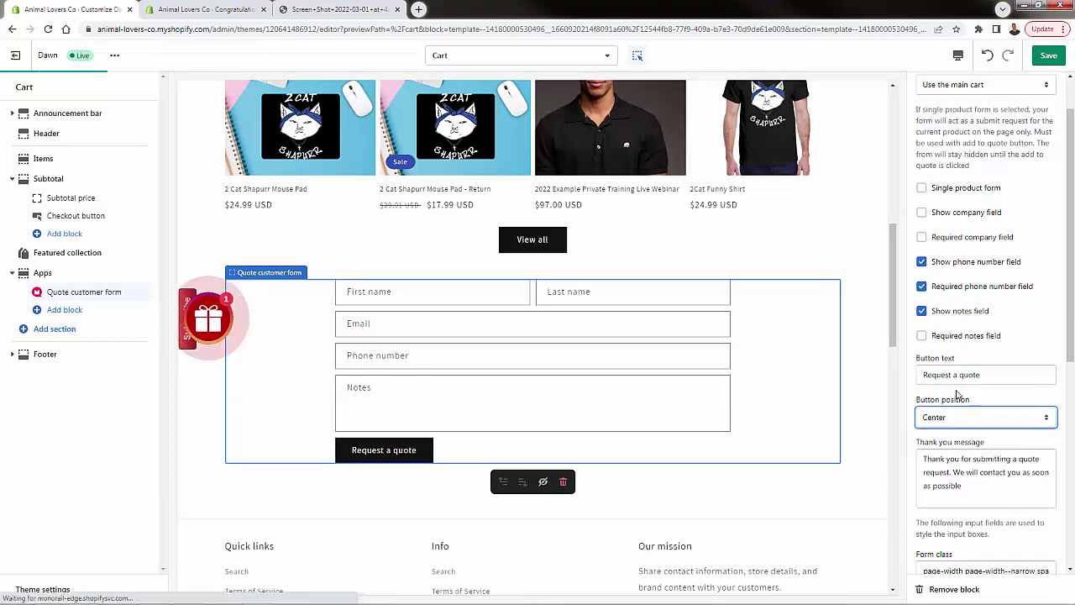
Review the quote form's thank you message and its class, label and button style settings
scroll(952, 420, "down", 1)
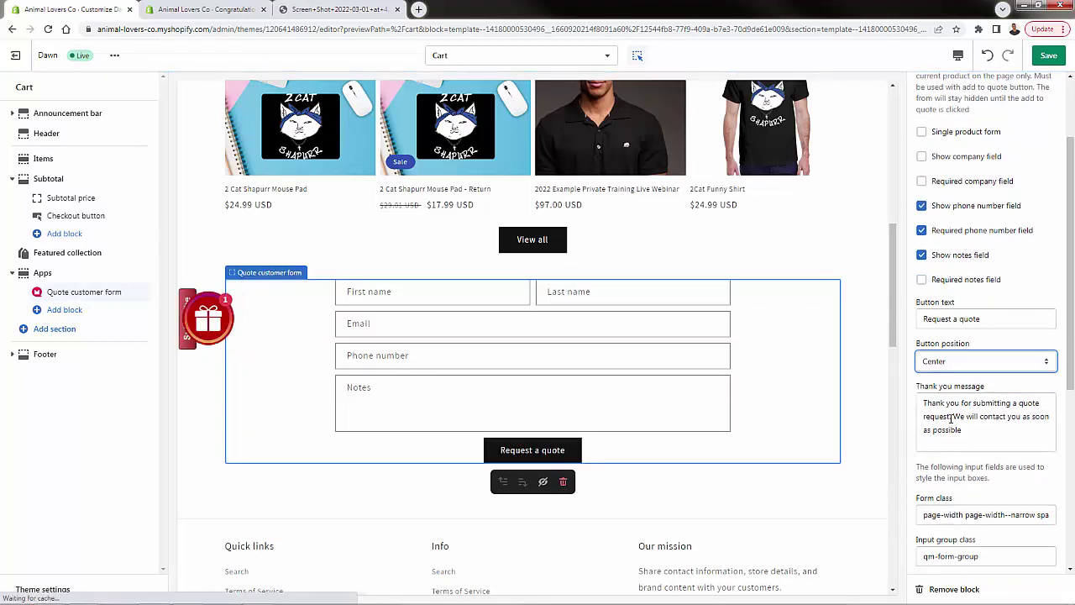
left_click(952, 416)
triple_click(952, 415)
left_click(953, 415)
scroll(952, 378, "down", 3)
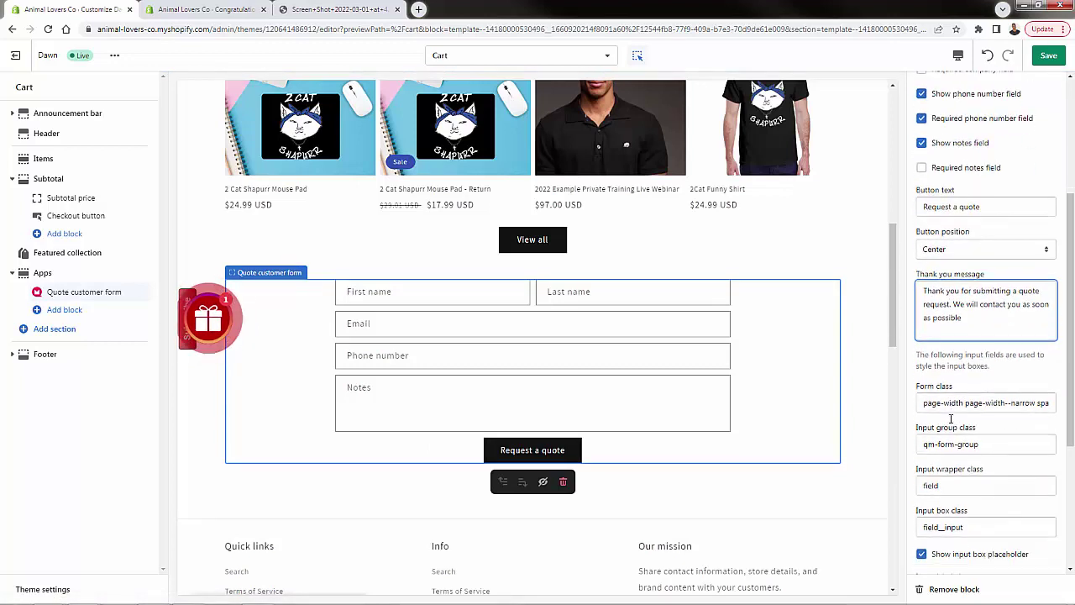
scroll(951, 420, "down", 4)
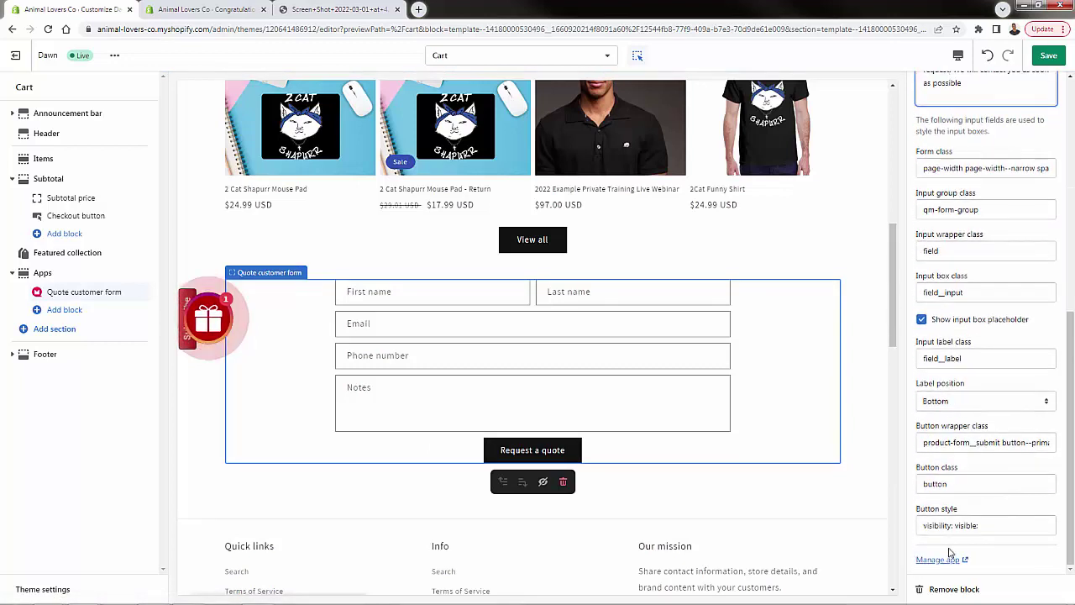
scroll(943, 470, "up", 1)
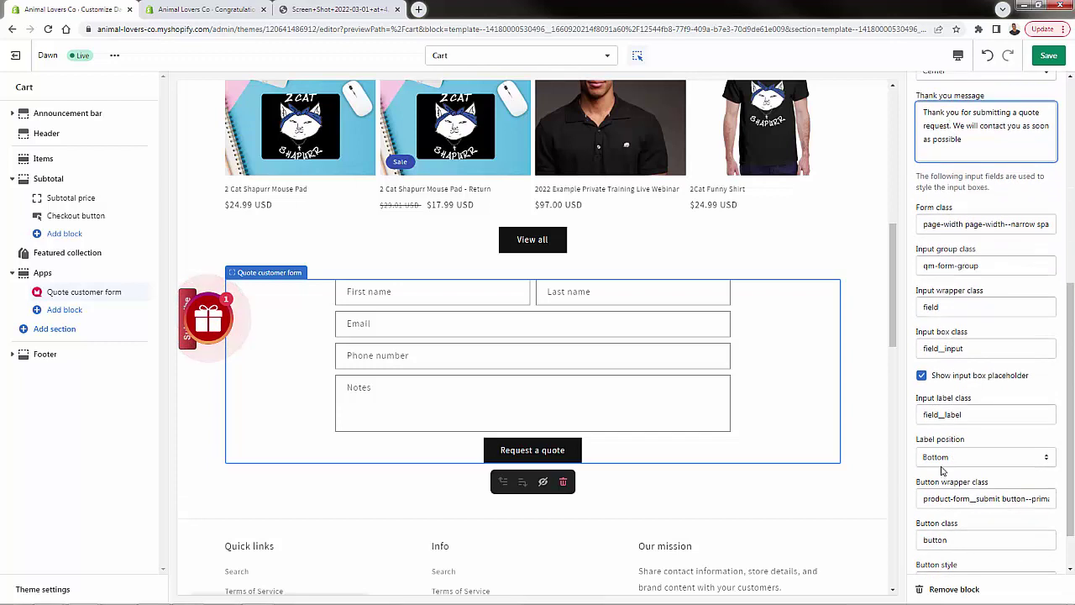
scroll(942, 471, "up", 2)
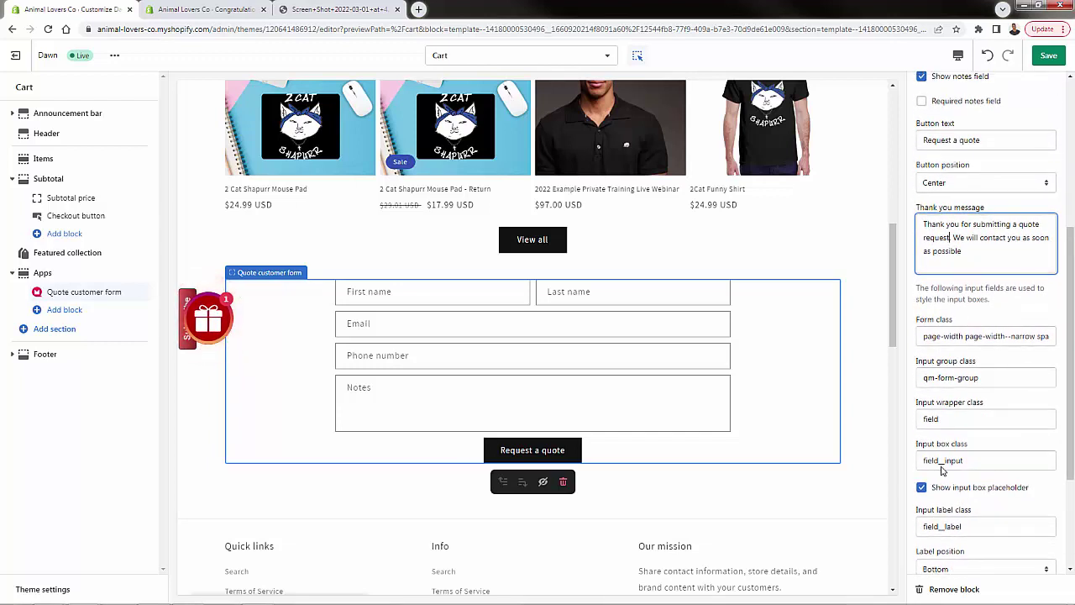
scroll(942, 471, "up", 5)
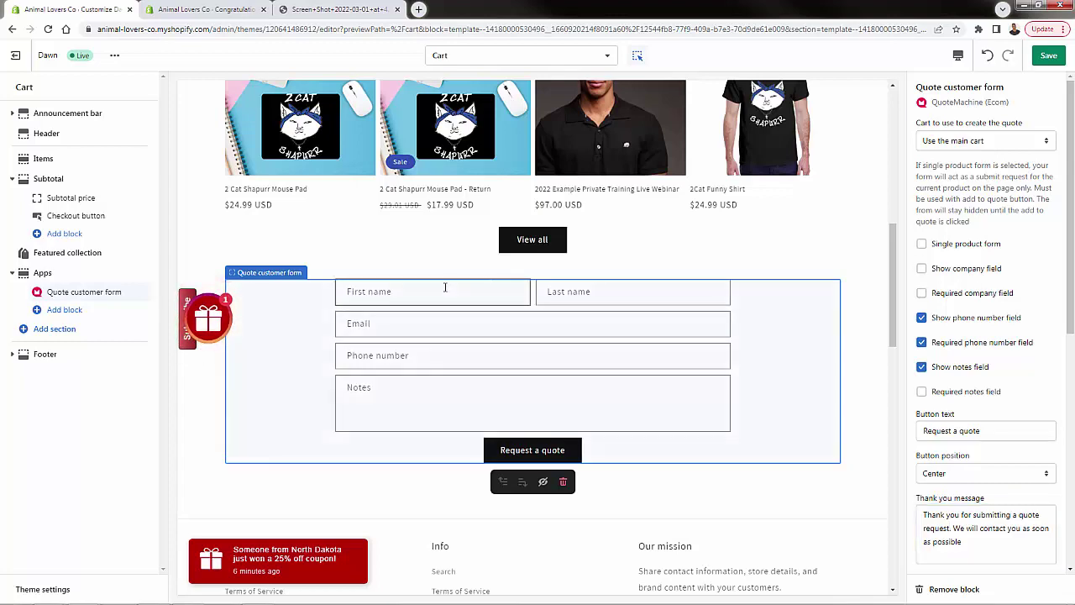
Check the quote form in the cart preview and save the Cart template
scroll(449, 290, "up", 5)
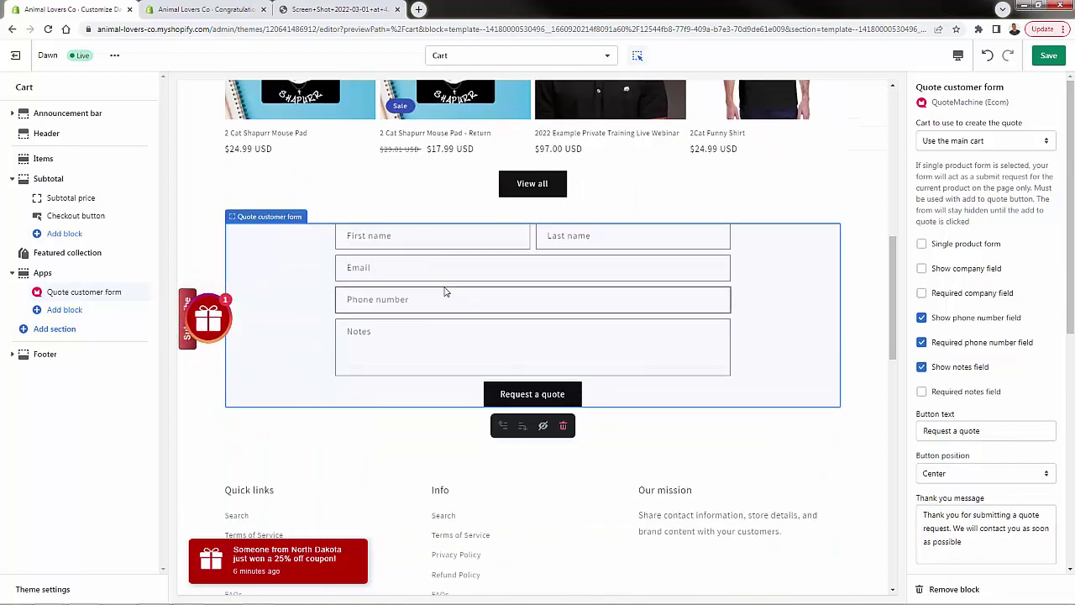
left_click(1048, 57)
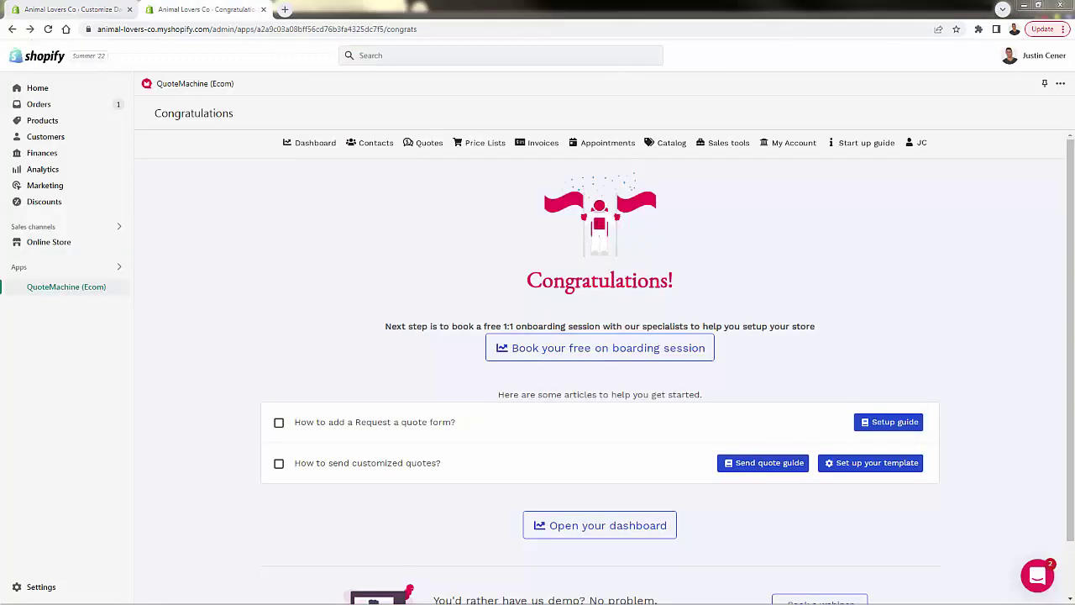
triple_click(339, 467)
left_click(339, 467)
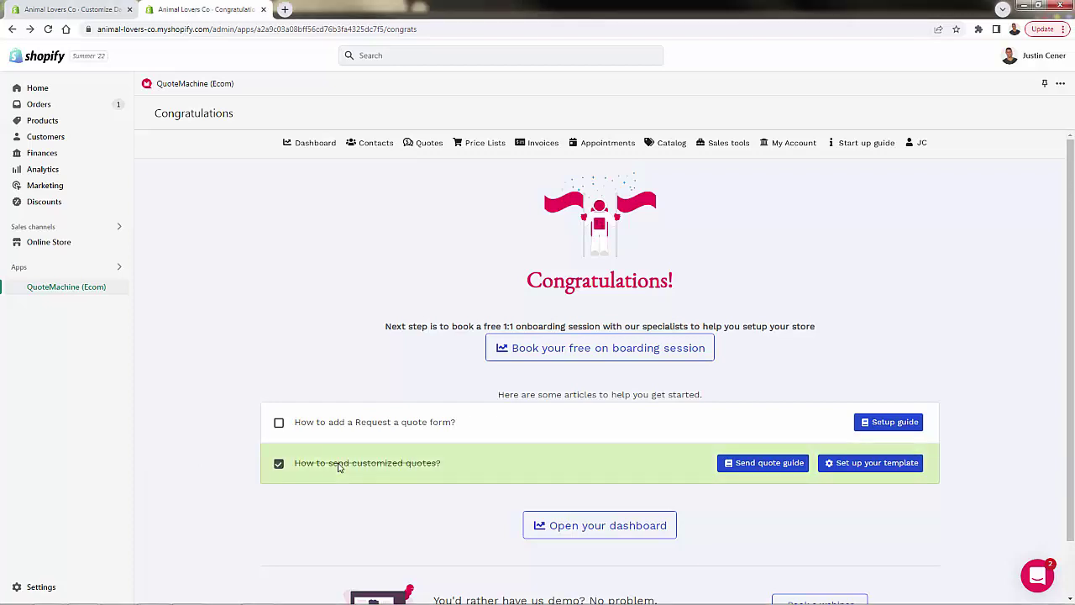
left_click(339, 467)
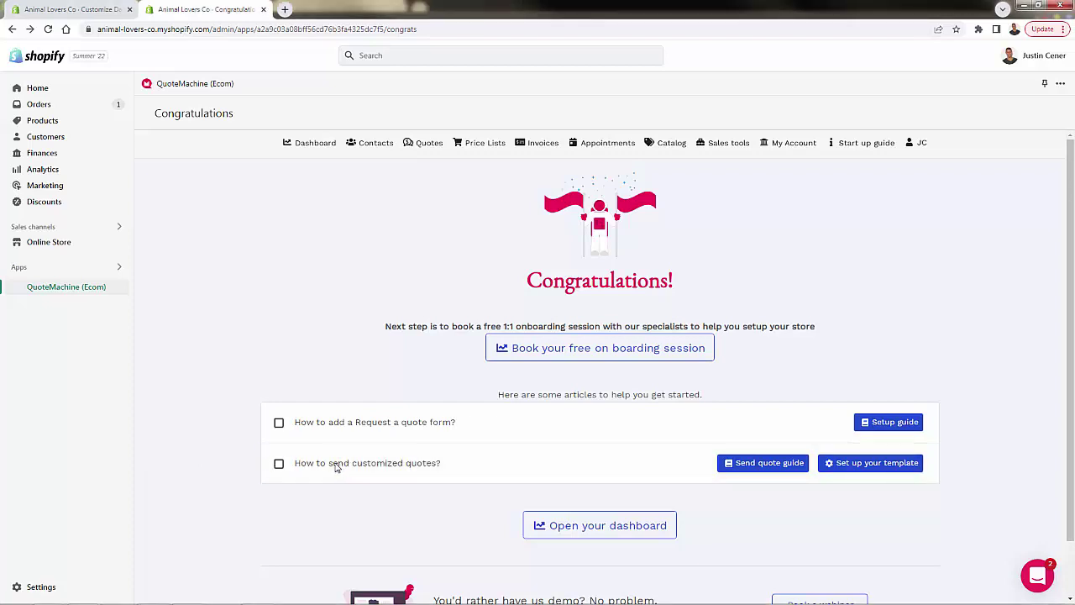
Open the send quote guide and read its steps on starting a quote, selecting a customer and adding products
left_click(771, 464)
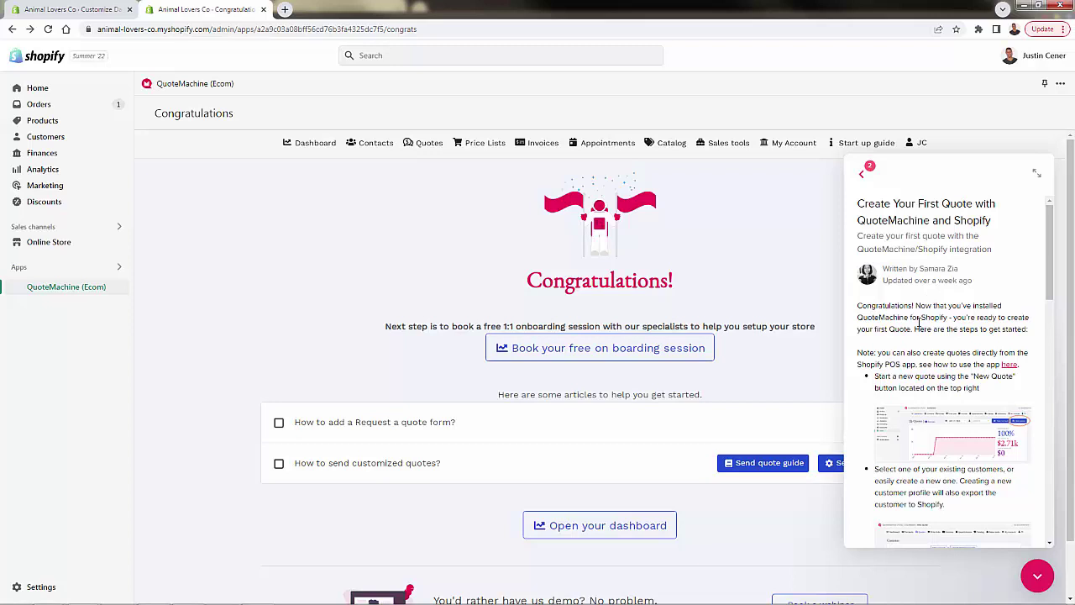
scroll(918, 322, "down", 2)
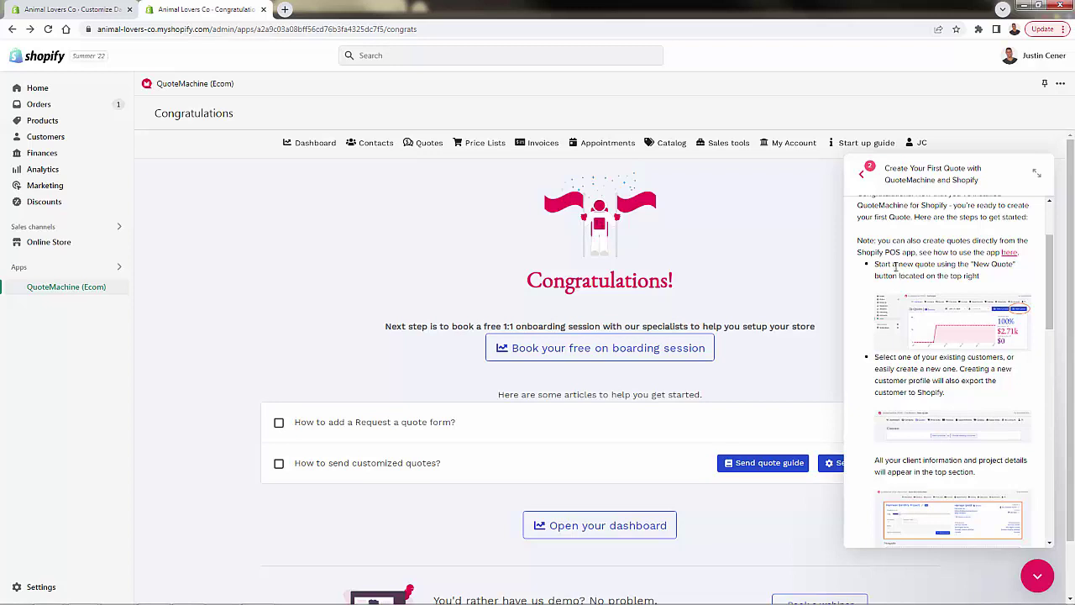
left_click_drag(896, 266, 980, 276)
left_click(976, 275)
scroll(929, 367, "down", 5)
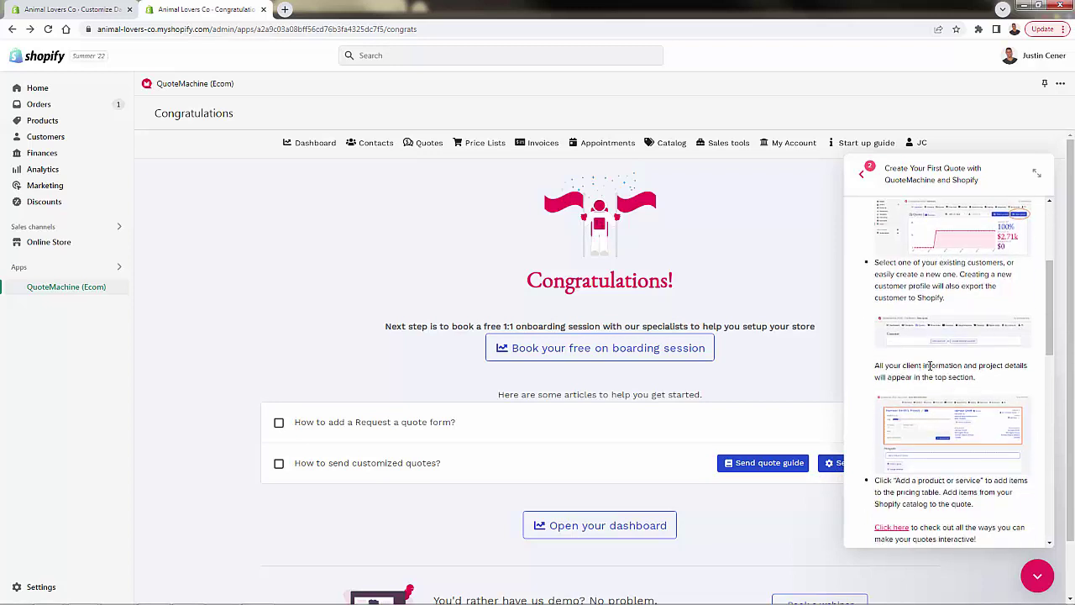
scroll(929, 367, "down", 1)
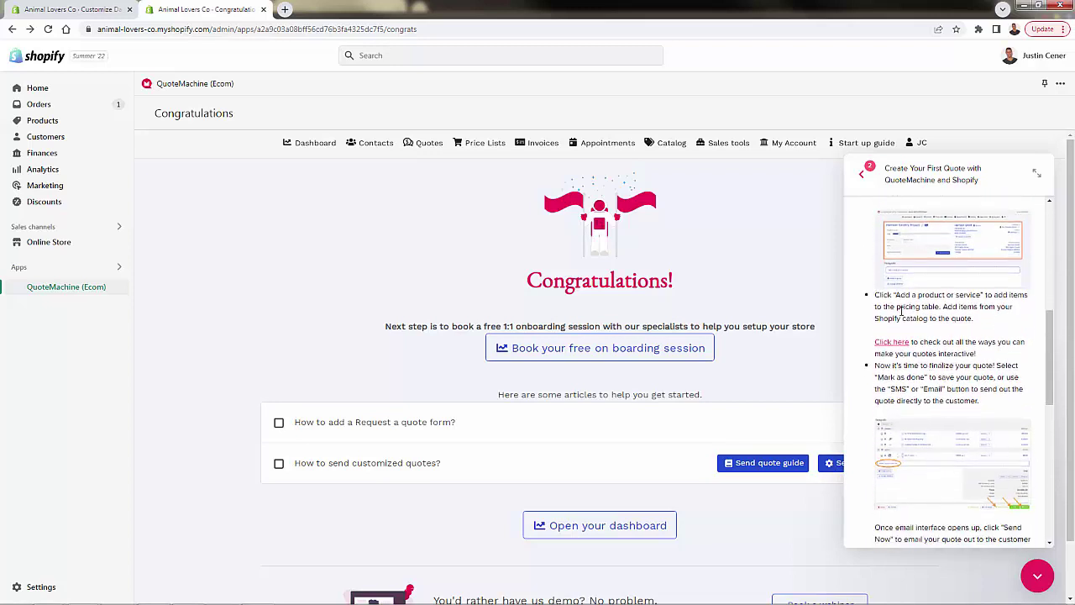
left_click_drag(875, 295, 966, 306)
left_click(966, 305)
scroll(966, 305, "down", 1)
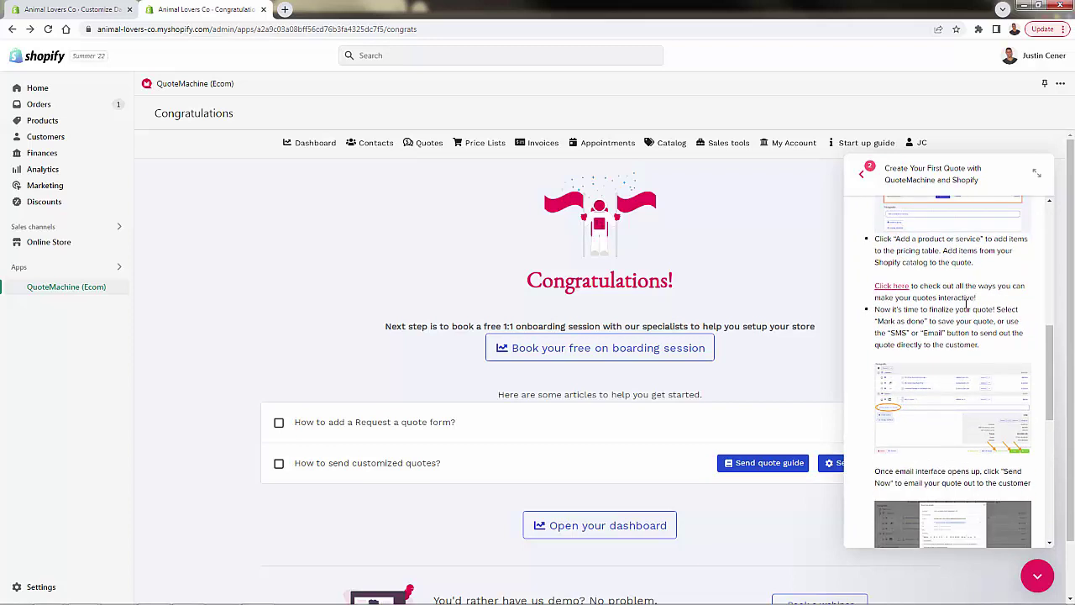
Read the guide's steps on finalizing, emailing and tracking a quote, and close the guide
scroll(966, 304, "down", 1)
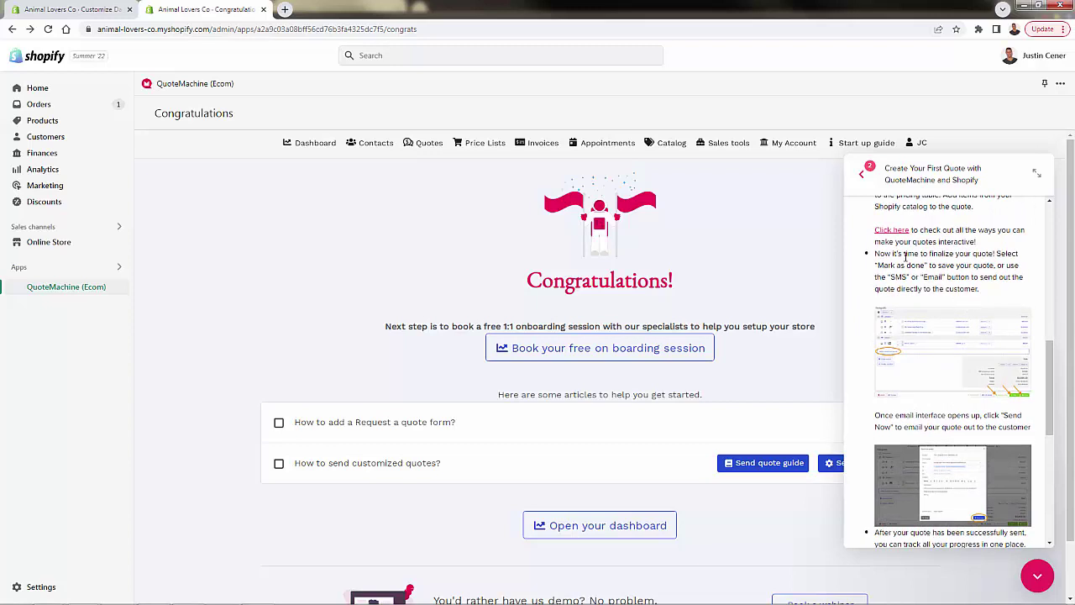
left_click_drag(905, 256, 1018, 268)
left_click(985, 305)
scroll(977, 290, "down", 3)
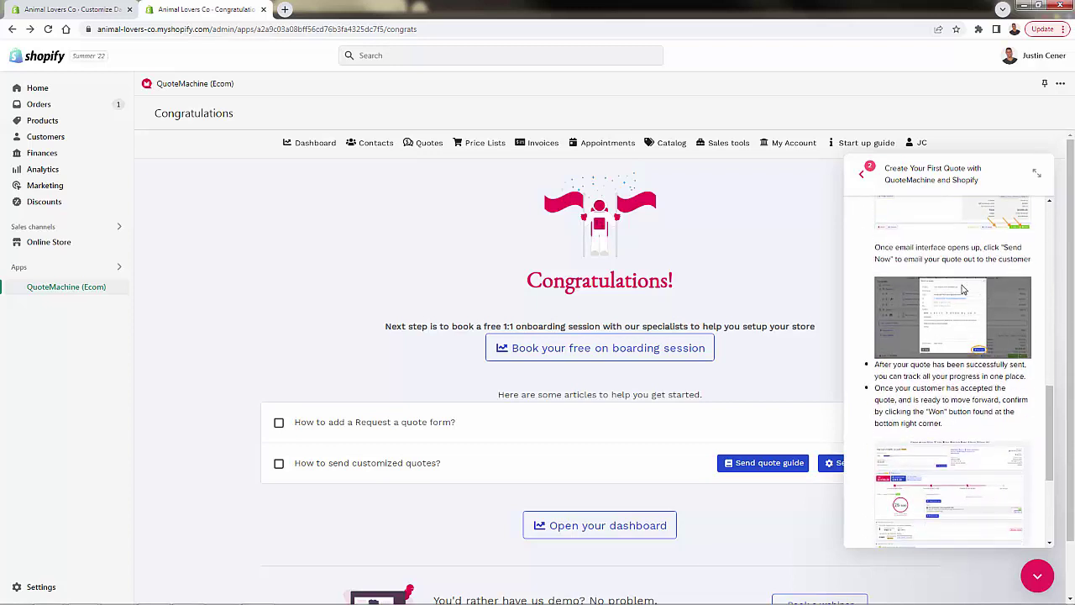
scroll(964, 289, "down", 1)
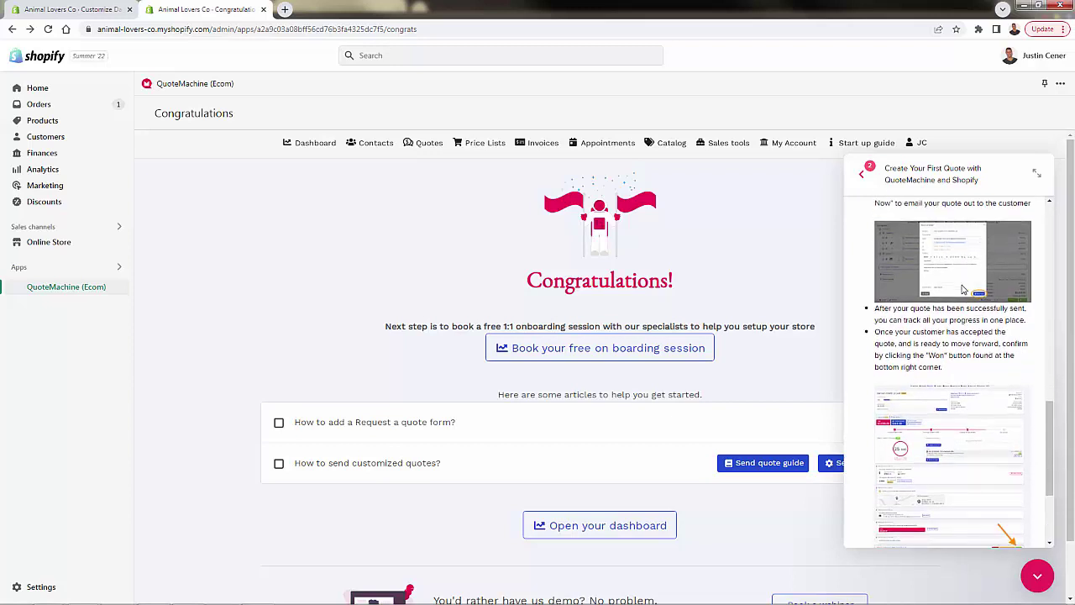
scroll(963, 288, "down", 1)
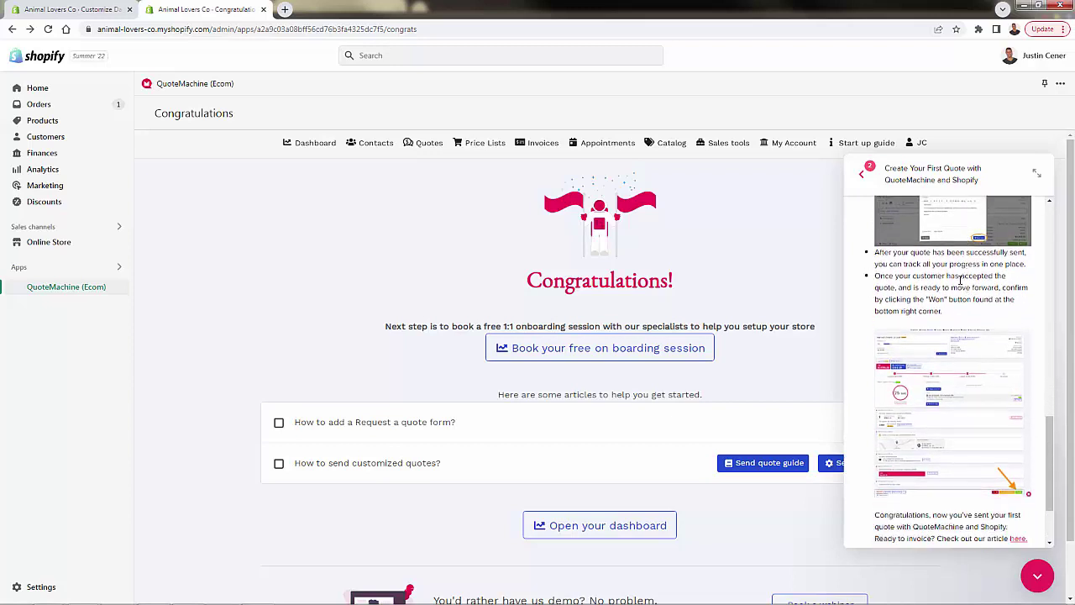
scroll(961, 281, "down", 1)
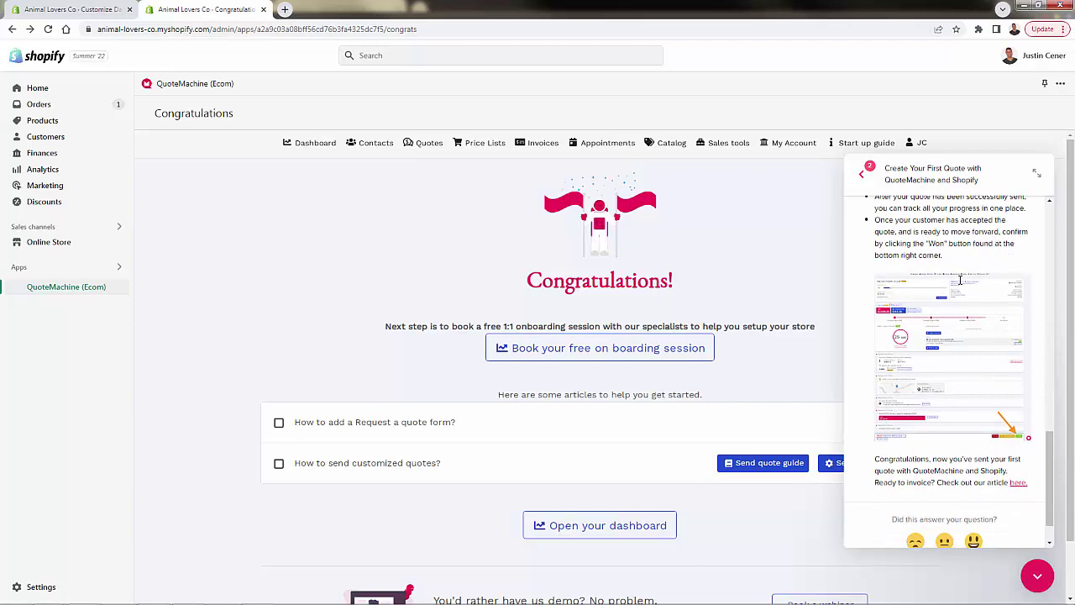
scroll(956, 317, "up", 2)
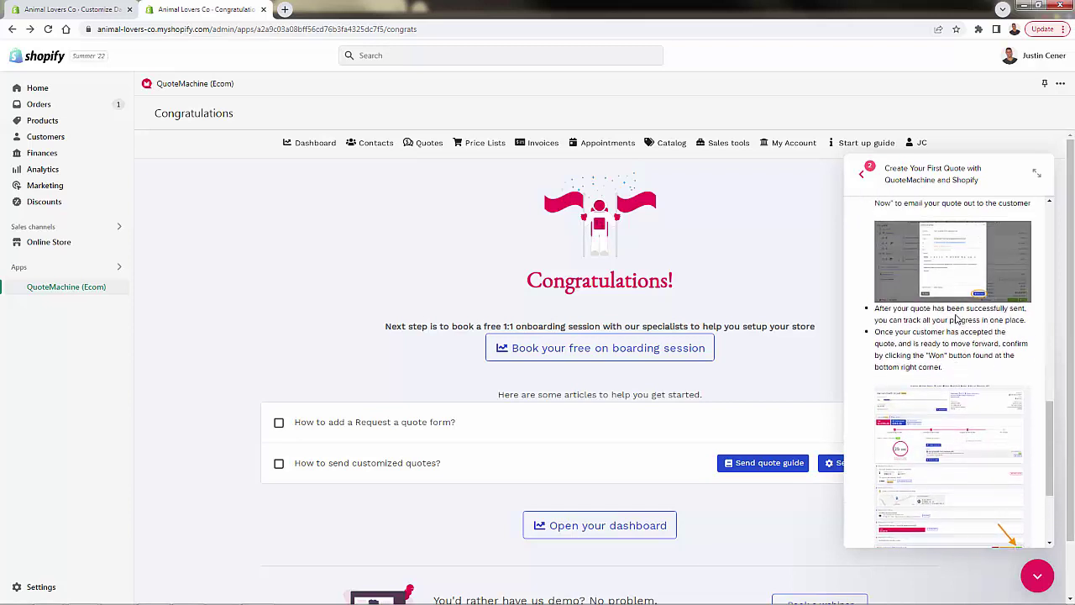
scroll(956, 319, "up", 3)
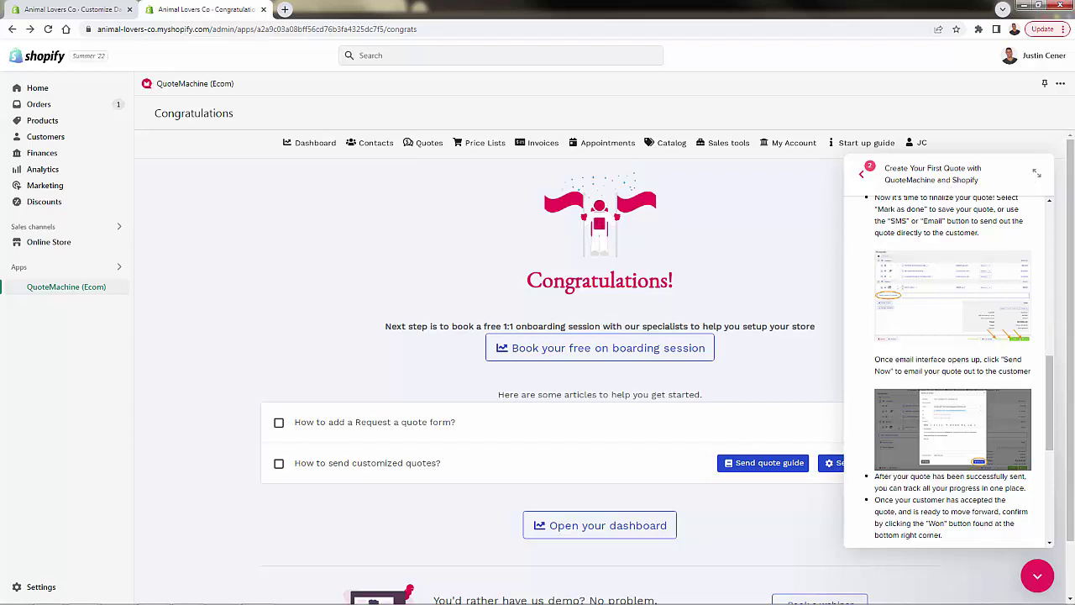
left_click(1038, 576)
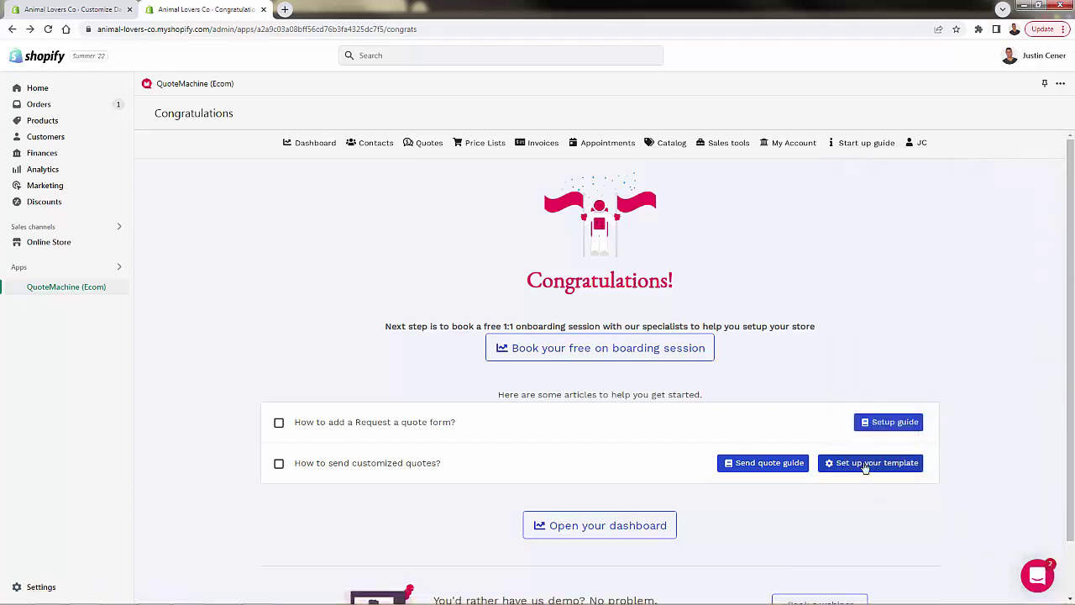
Go to the quote template setup and open the content of the Simple template for editing
left_click(865, 467)
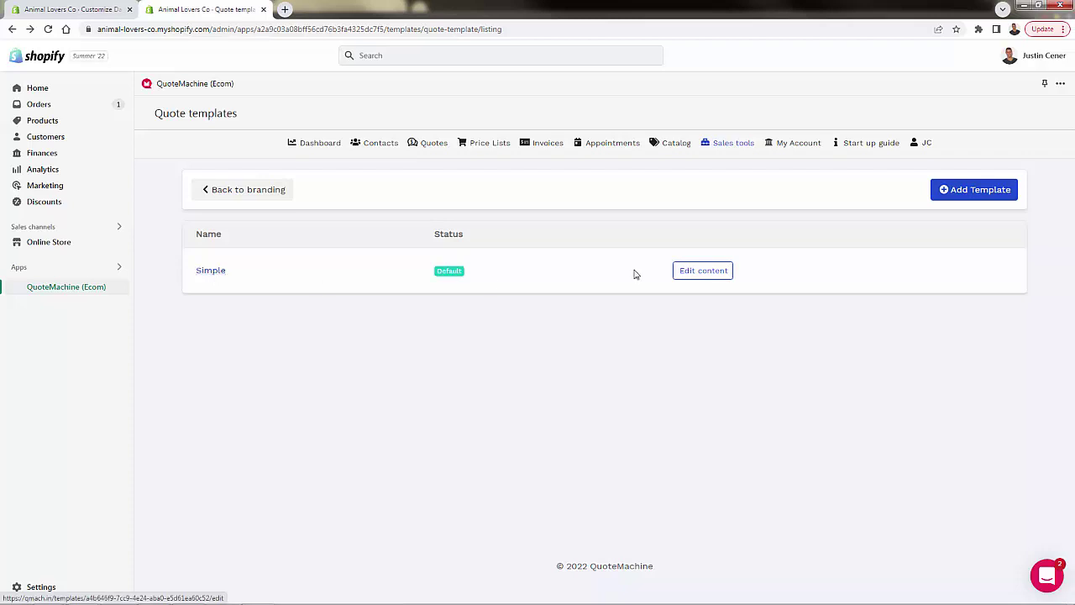
left_click(716, 272)
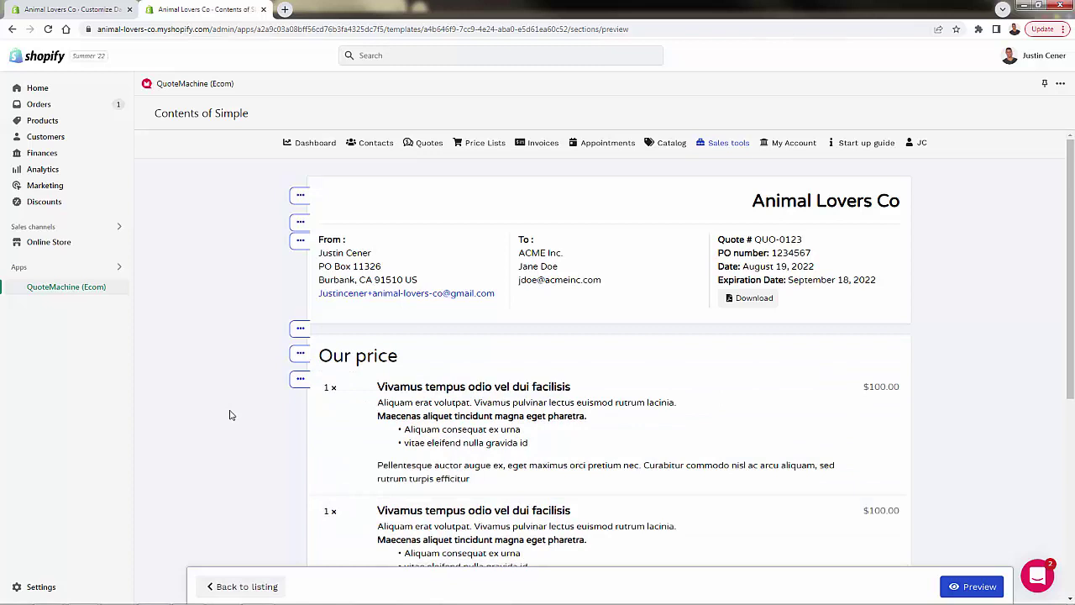
Apply the red background color to the Animal Lovers Co heading block of the quote template and save the block
scroll(231, 415, "down", 1)
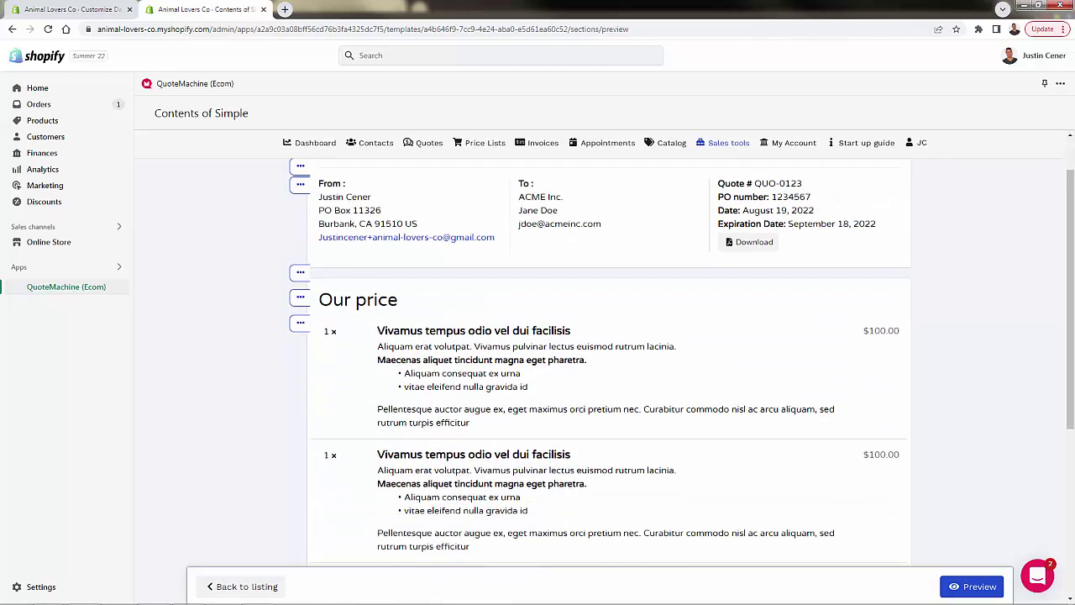
scroll(608, 353, "up", 1)
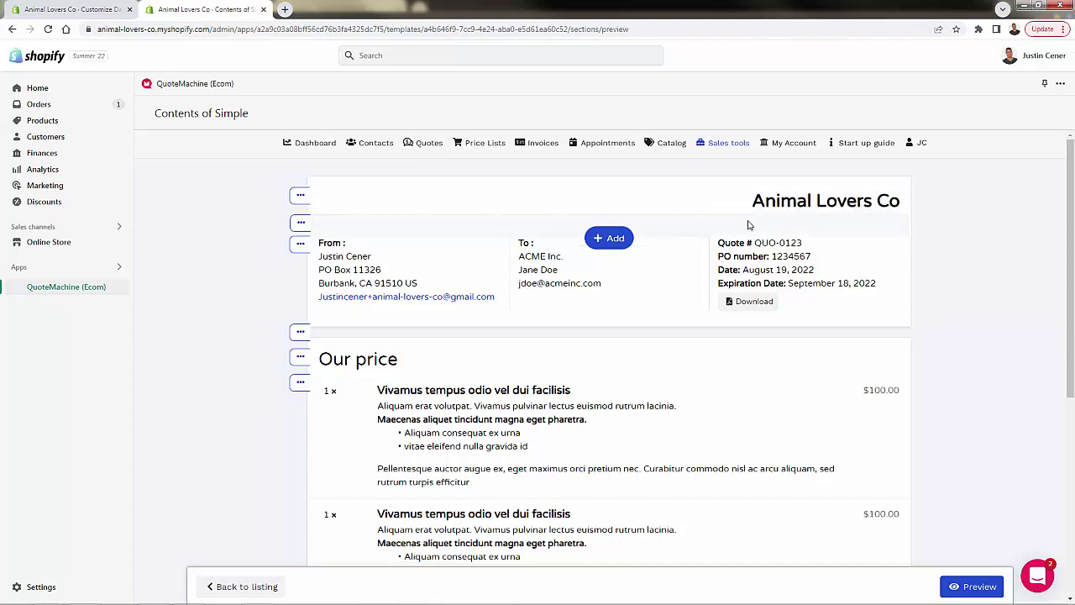
scroll(597, 334, "down", 2)
scroll(599, 336, "down", 4)
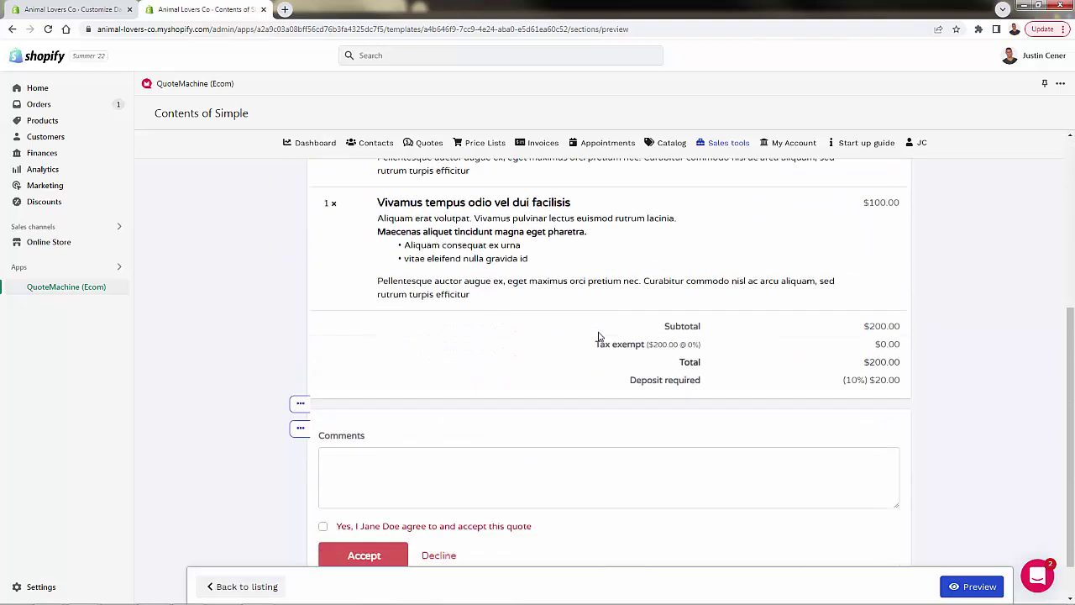
scroll(538, 518, "up", 6)
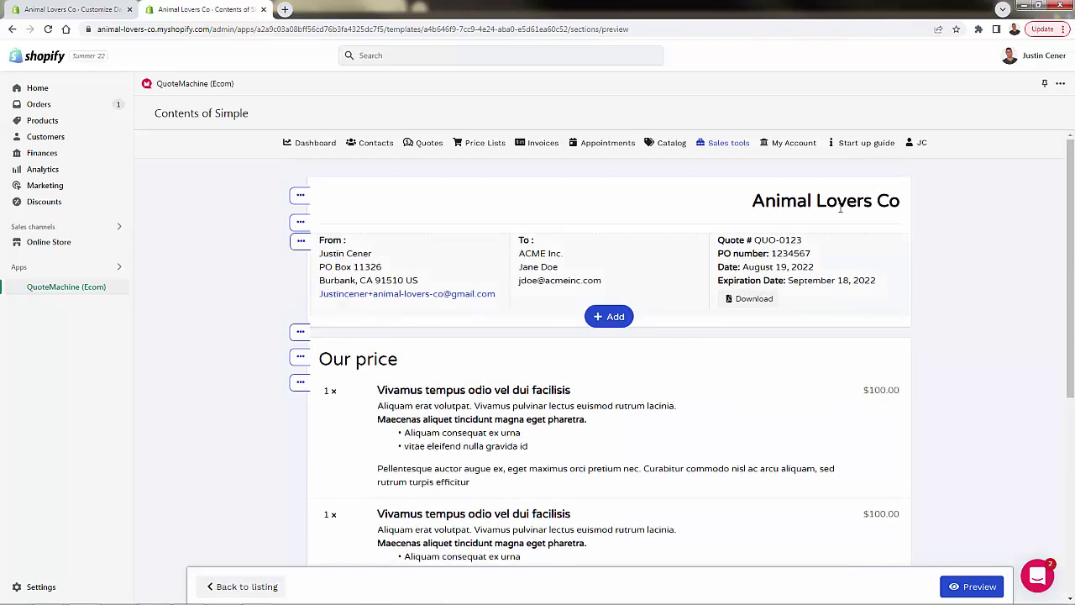
left_click(825, 204)
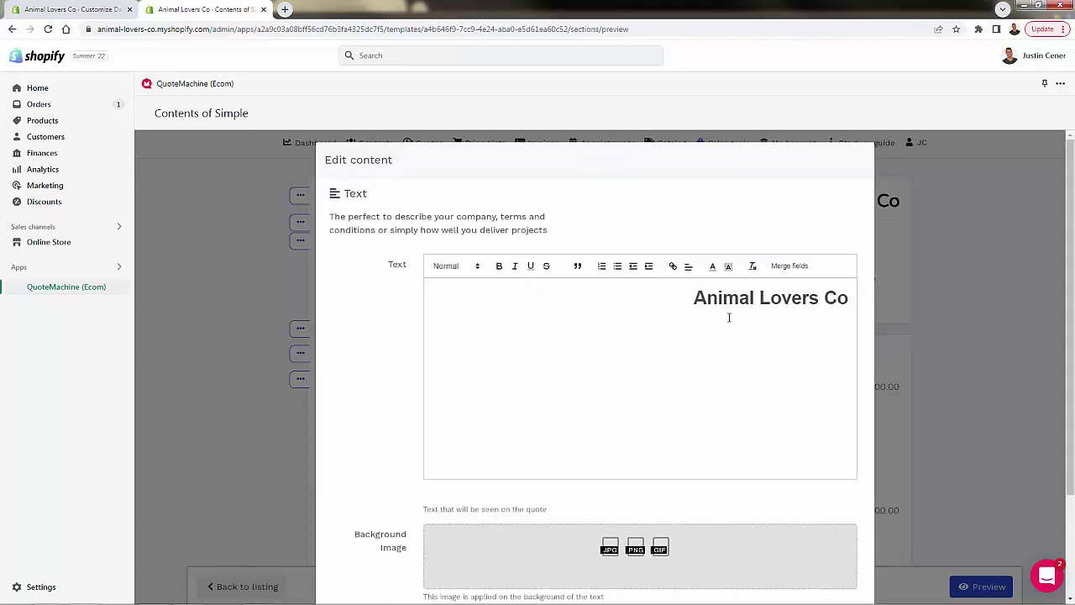
scroll(664, 426, "down", 3)
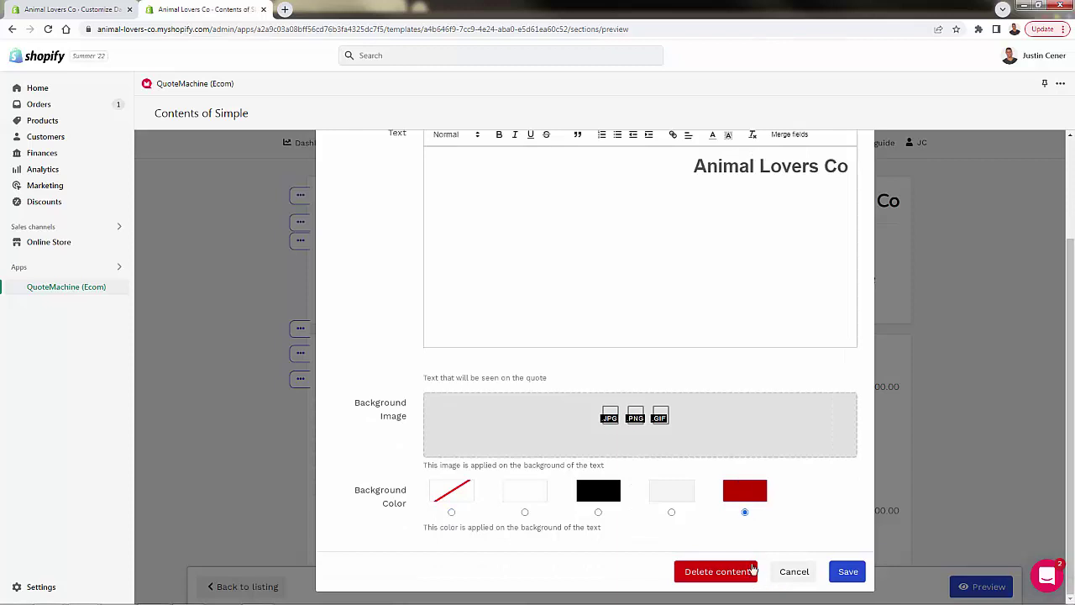
left_click(847, 572)
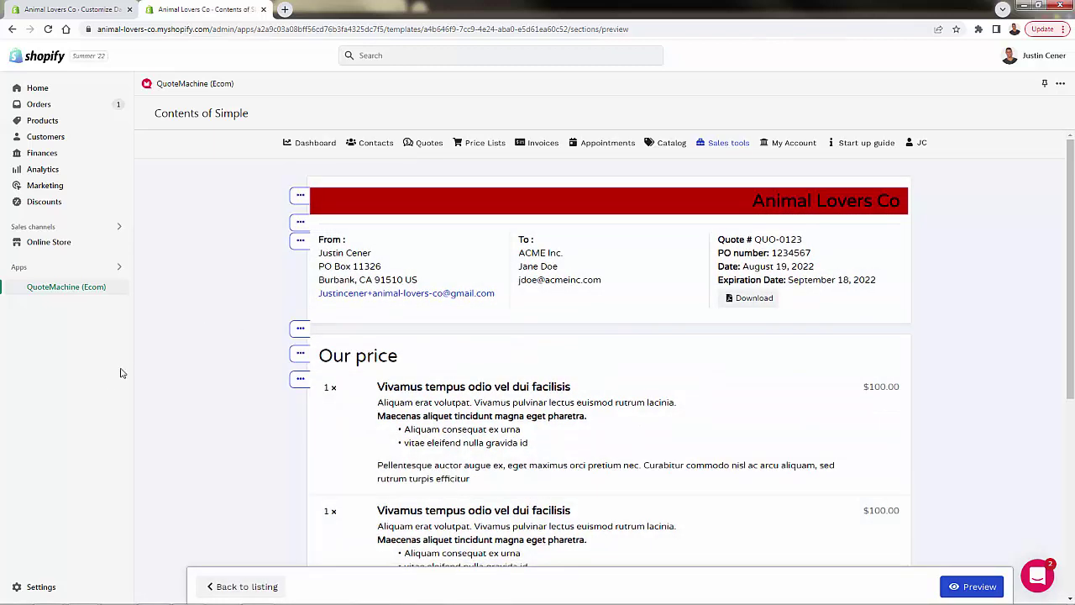
scroll(210, 320, "down", 1)
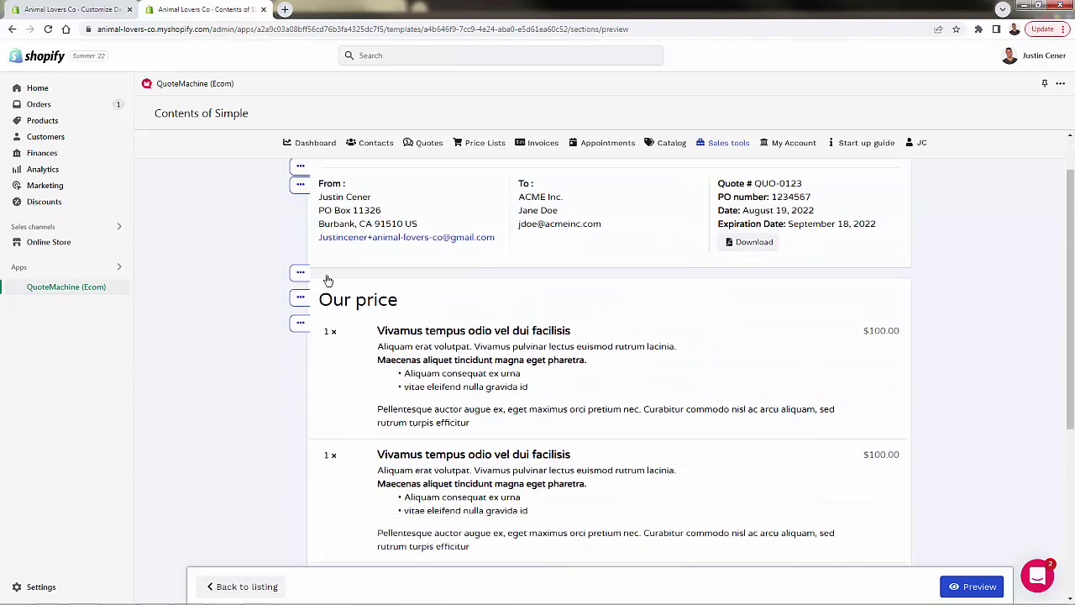
left_click(612, 263)
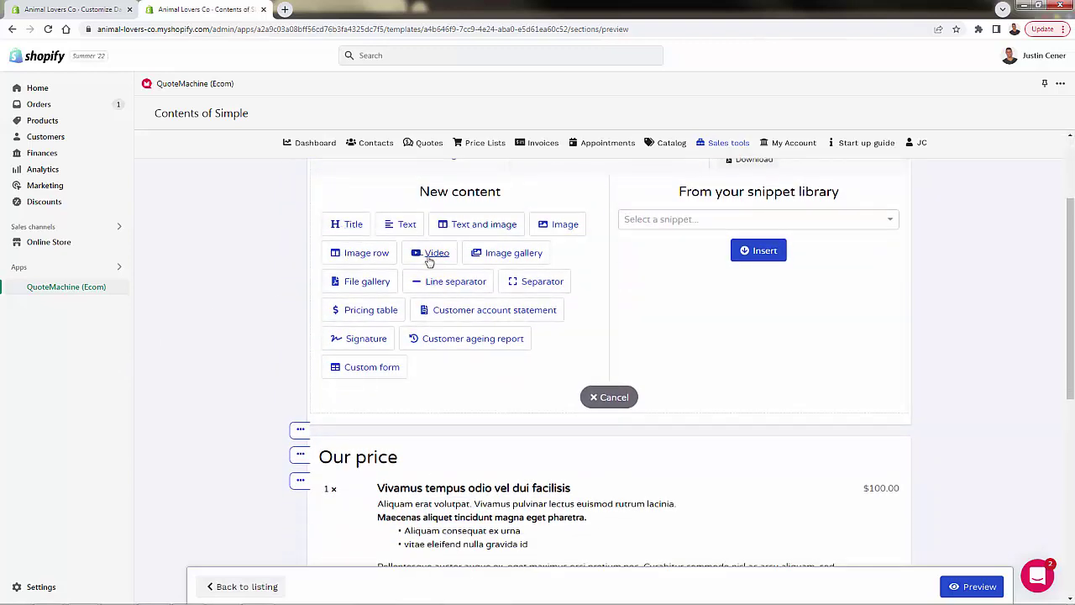
left_click(550, 225)
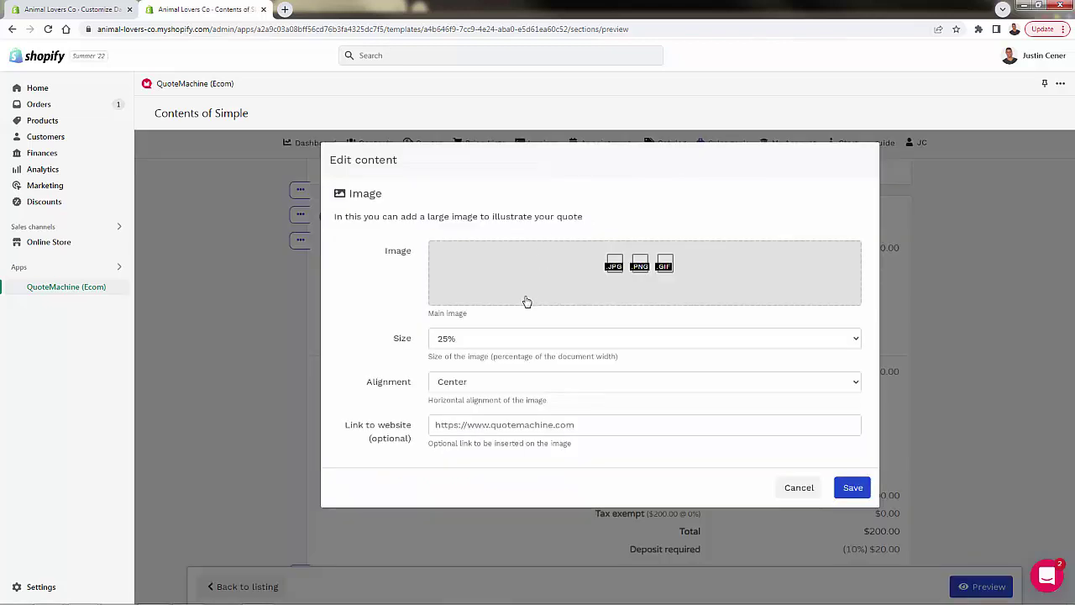
left_click(803, 489)
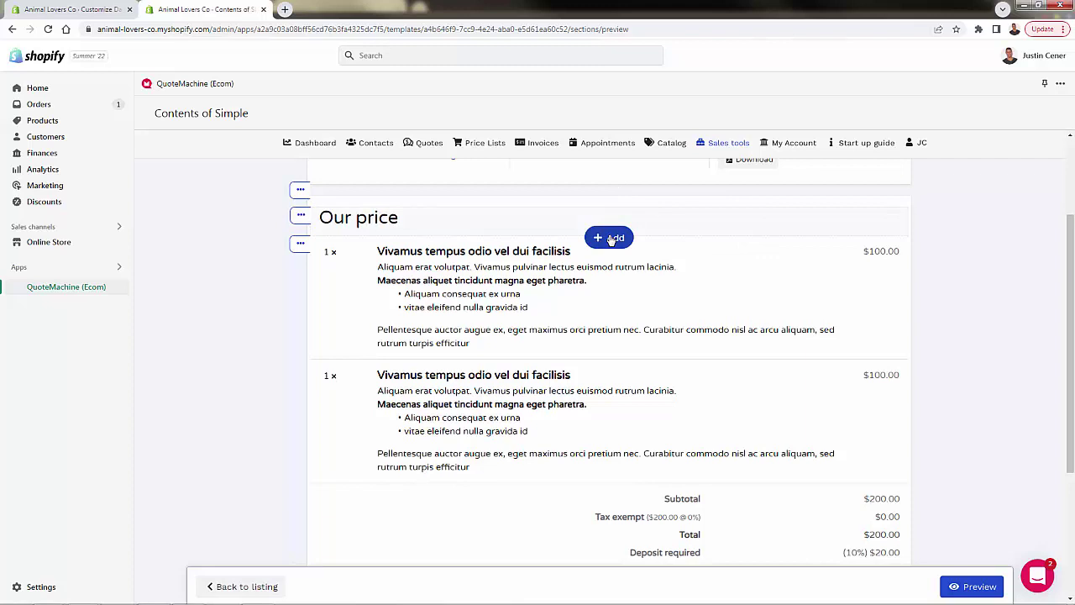
Insert a line separator between the Our price title and the pricing table, and check the separator's block options
left_click(611, 238)
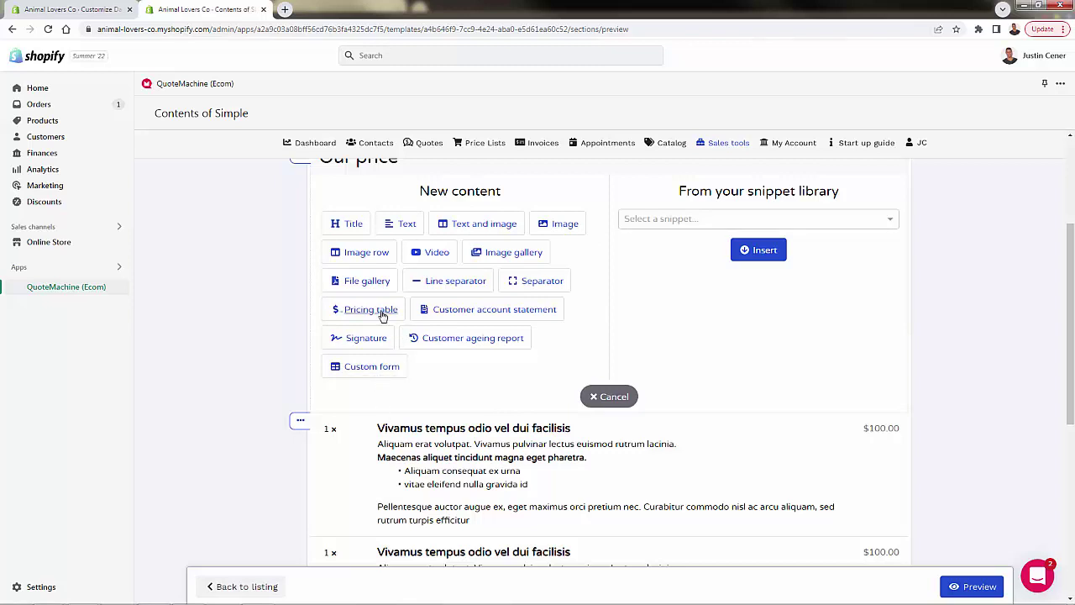
left_click(434, 290)
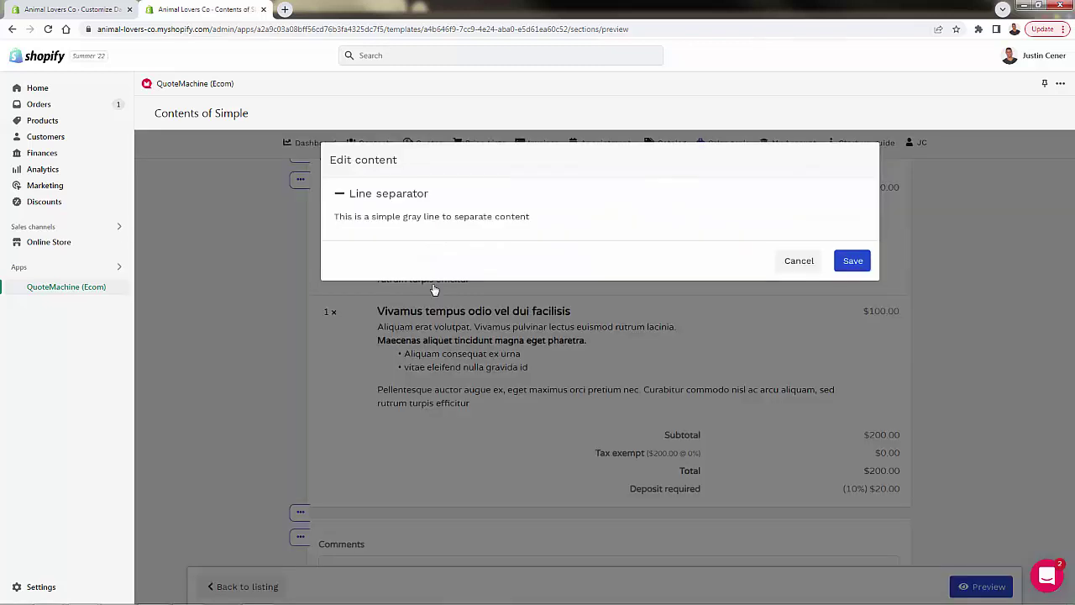
left_click(853, 262)
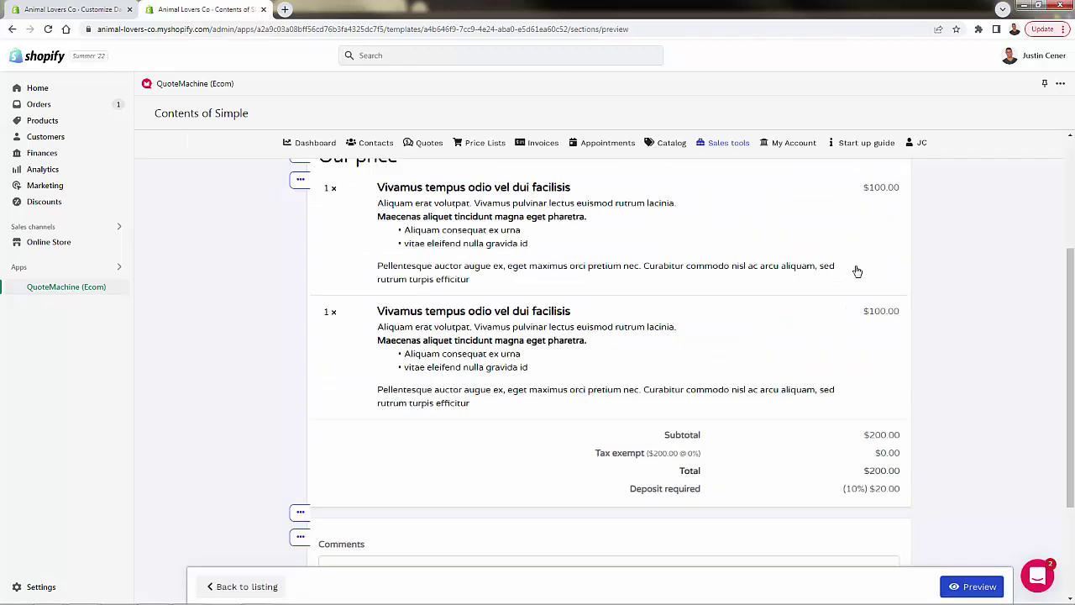
mouse_move(468, 387)
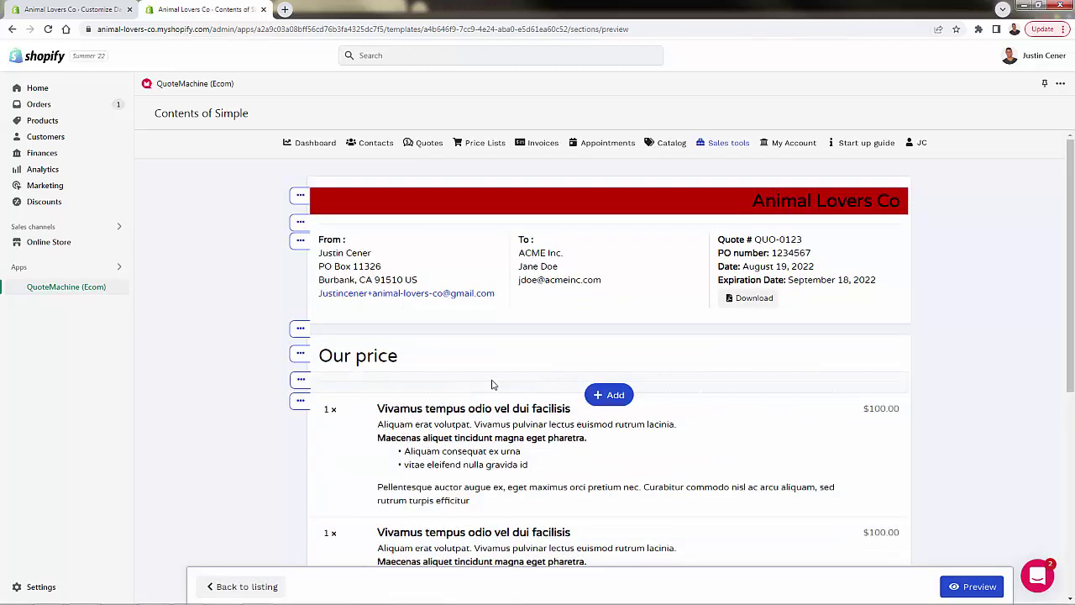
left_click(300, 379)
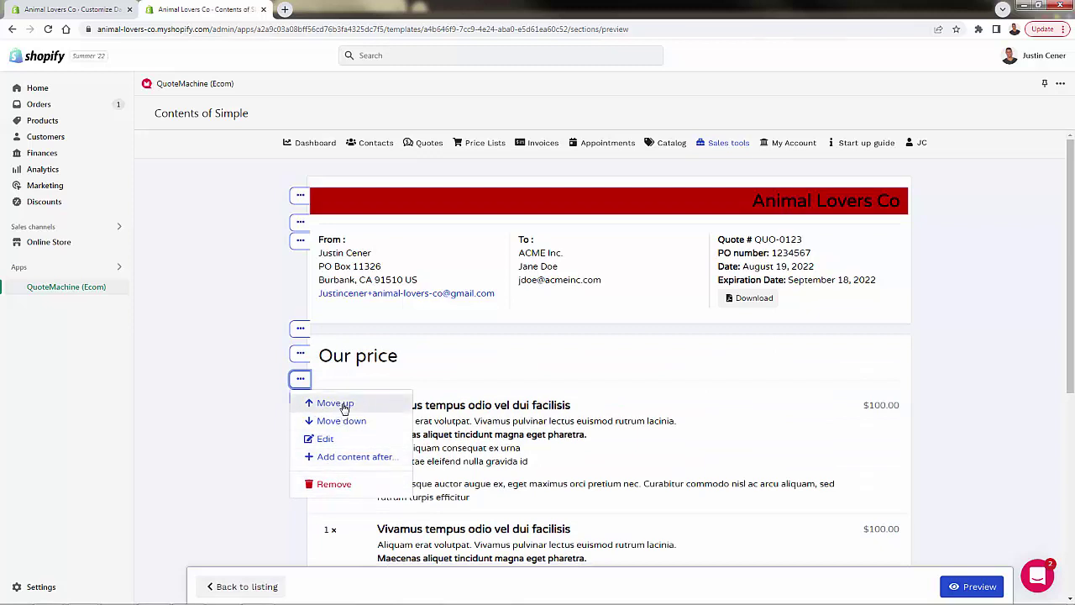
left_click(245, 435)
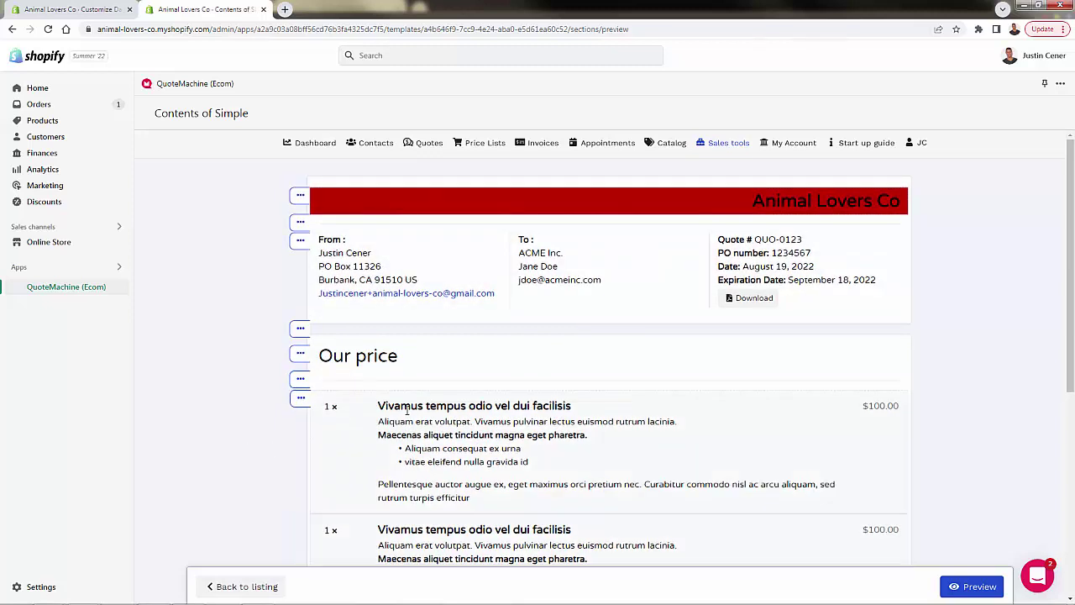
Leave the template editor and start a new quote with a new customer
left_click(242, 586)
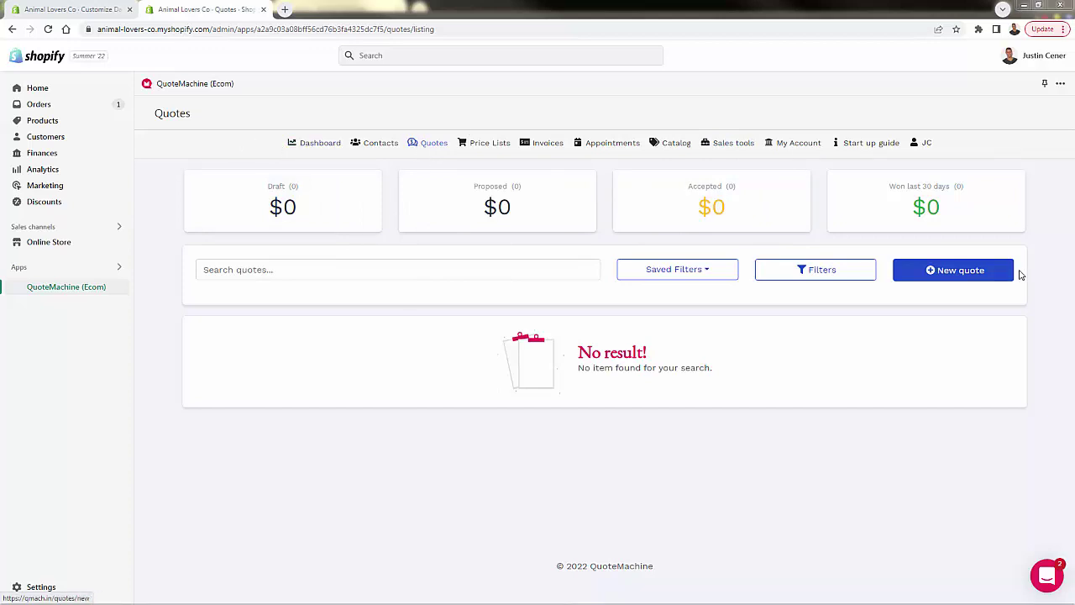
left_click(951, 277)
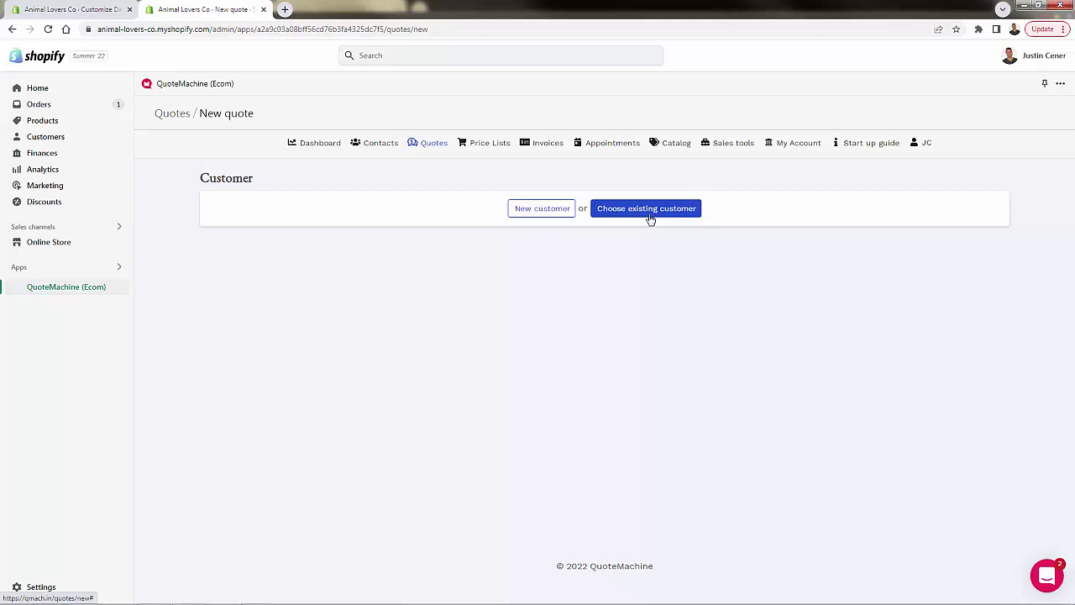
left_click(538, 214)
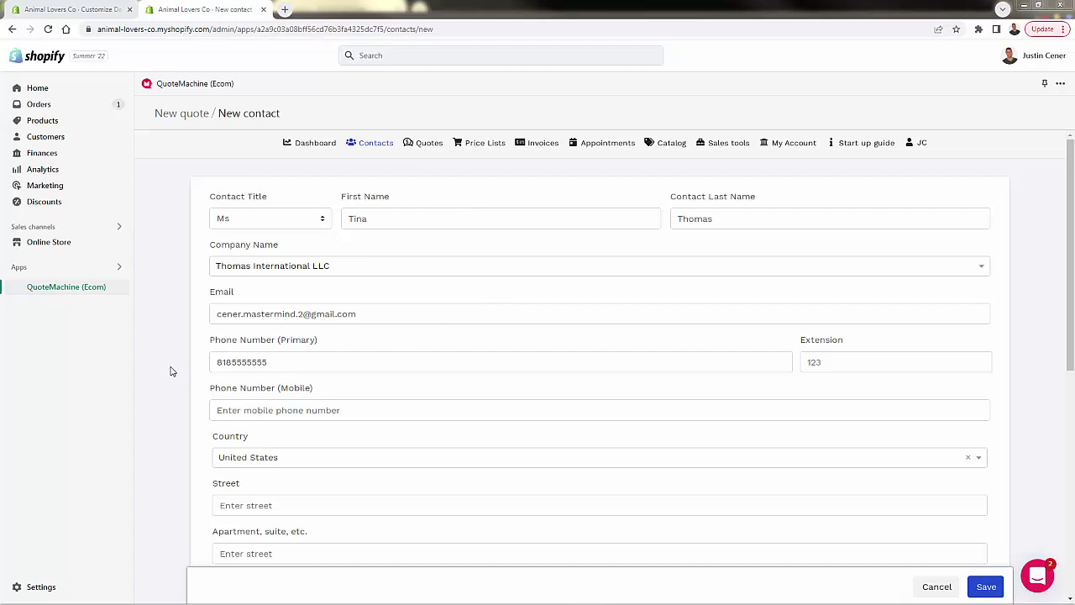
Check the choices for payment terms and default tax, leave both fields empty, and save the new customer contact
scroll(170, 370, "down", 3)
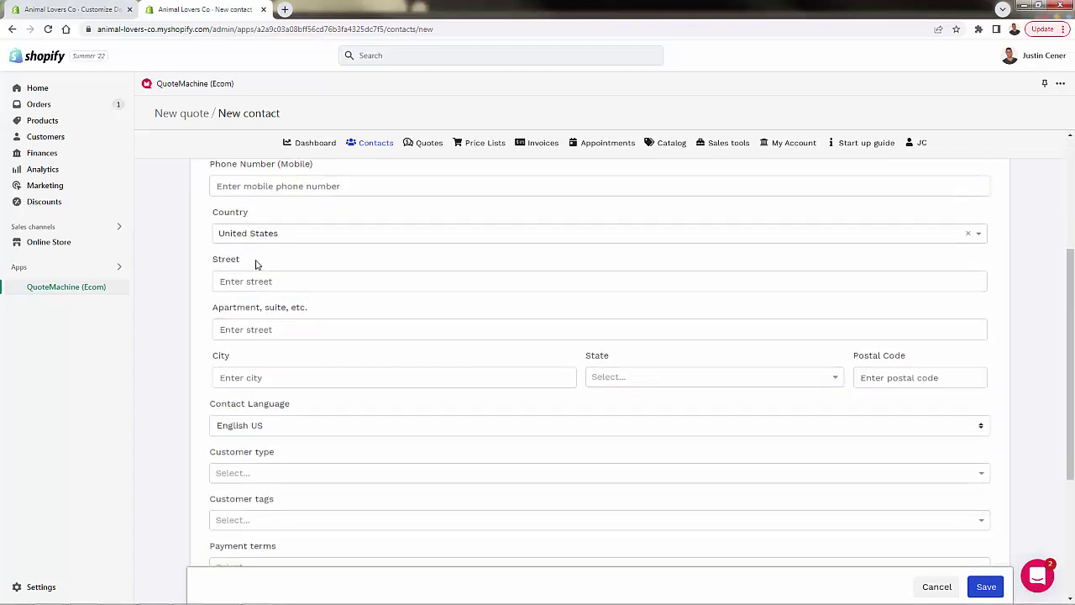
scroll(257, 281, "down", 2)
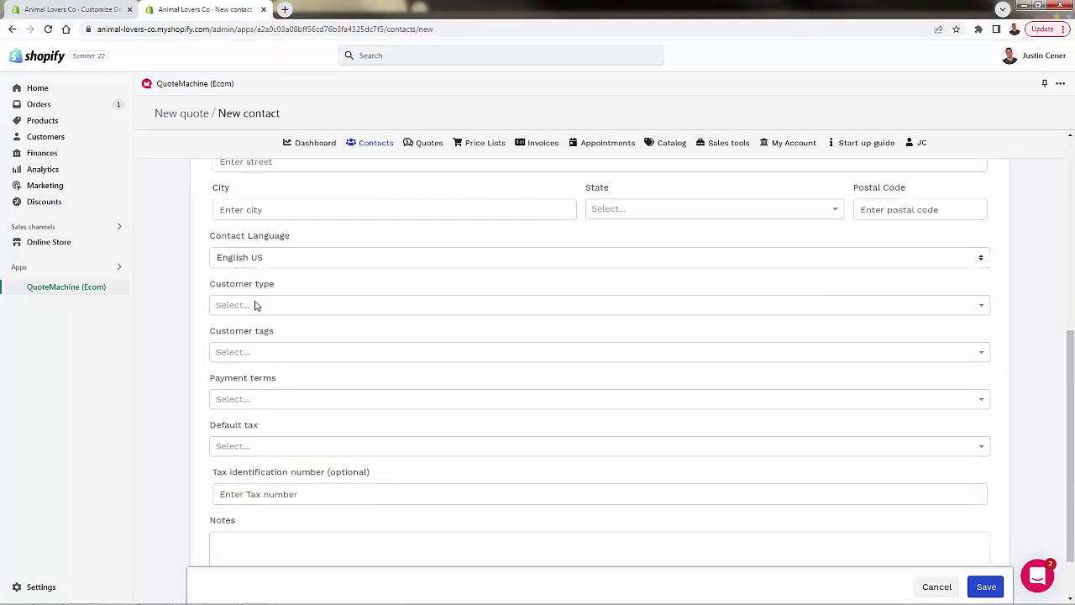
left_click(254, 401)
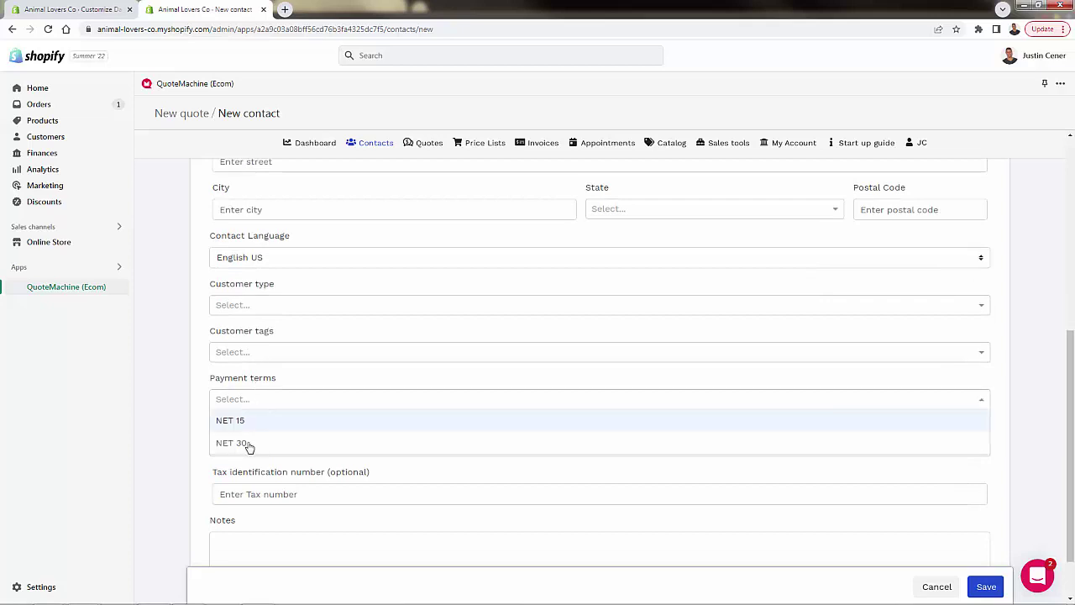
left_click(190, 395)
scroll(202, 411, "down", 1)
left_click(247, 383)
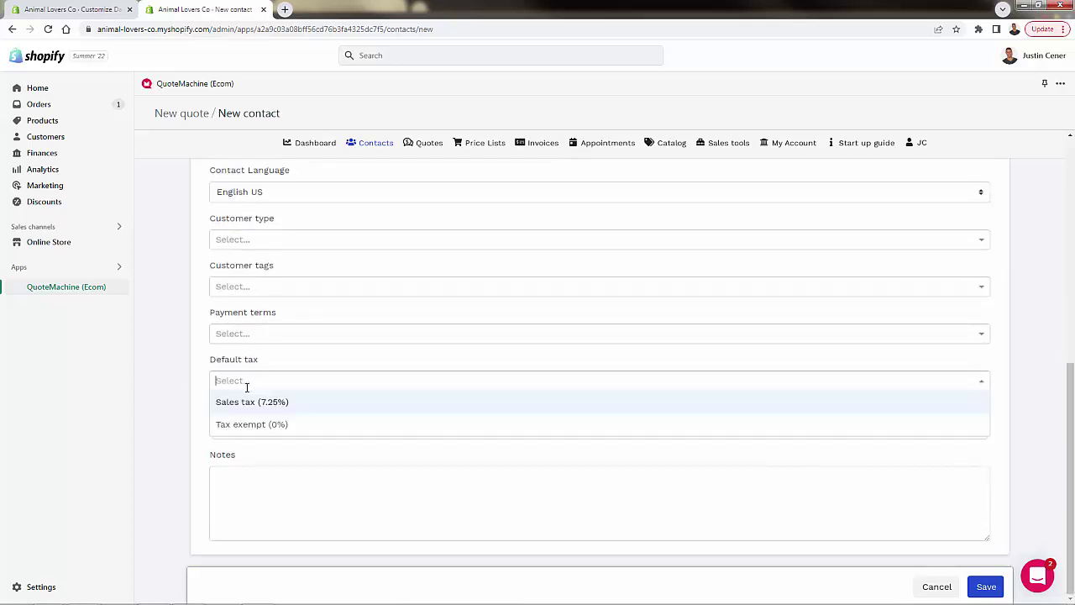
left_click(188, 358)
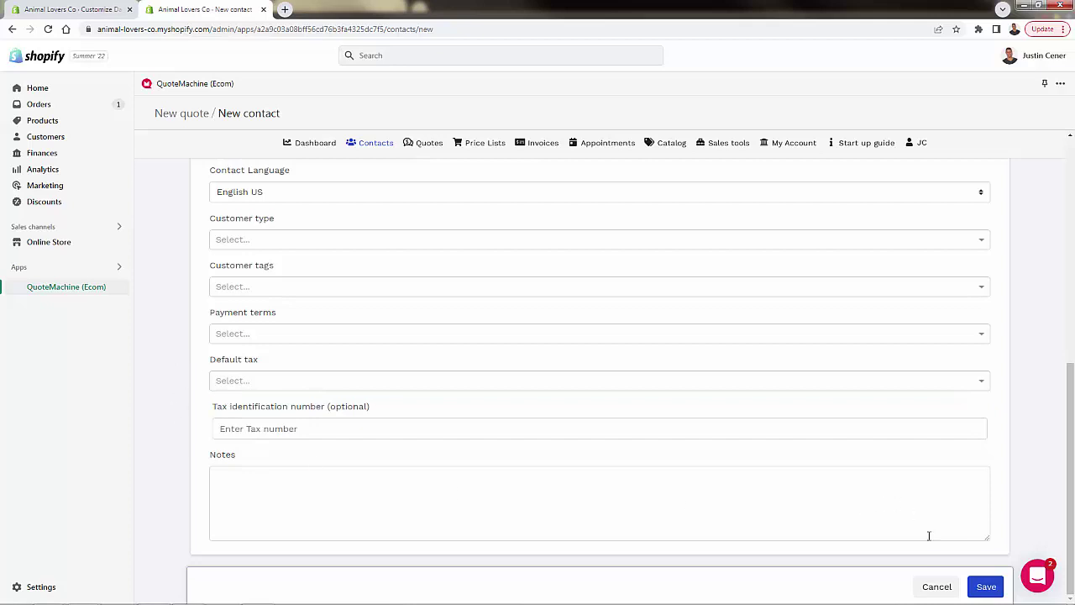
left_click(990, 587)
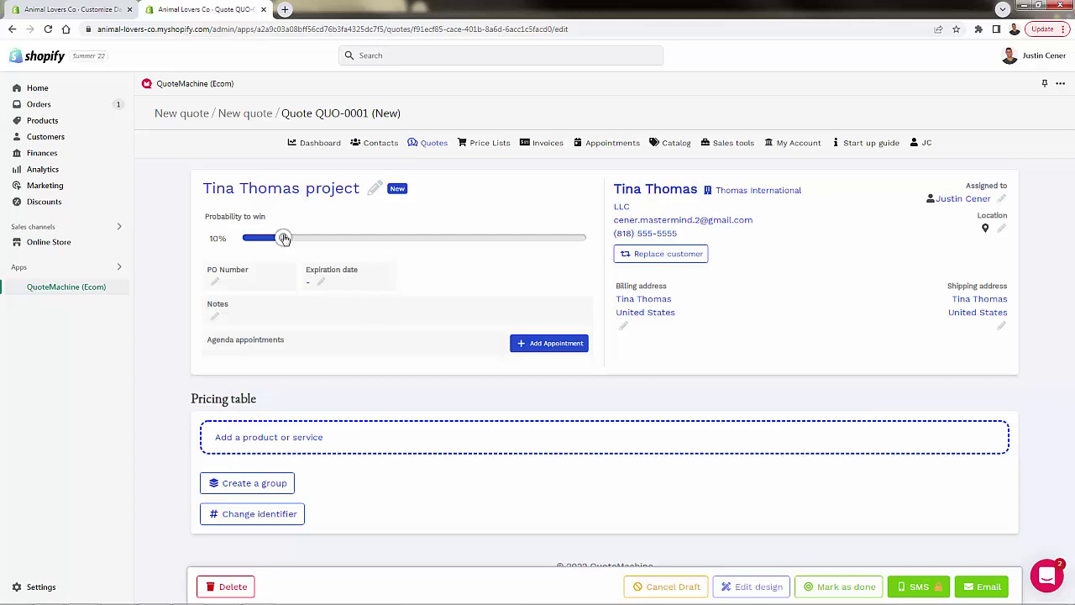
Enter the PO number in the new quote's details and save it
mouse_move(283, 238)
left_mouse_down()
mouse_move(368, 241)
mouse_move(259, 243)
mouse_move(280, 242)
left_mouse_up()
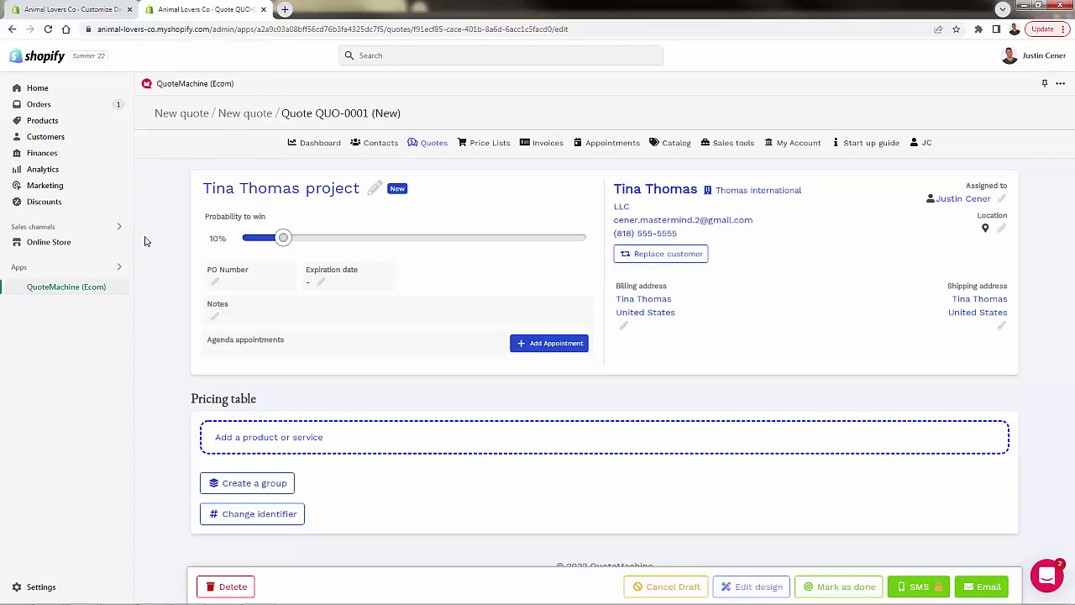
left_click(215, 282)
left_click(233, 324)
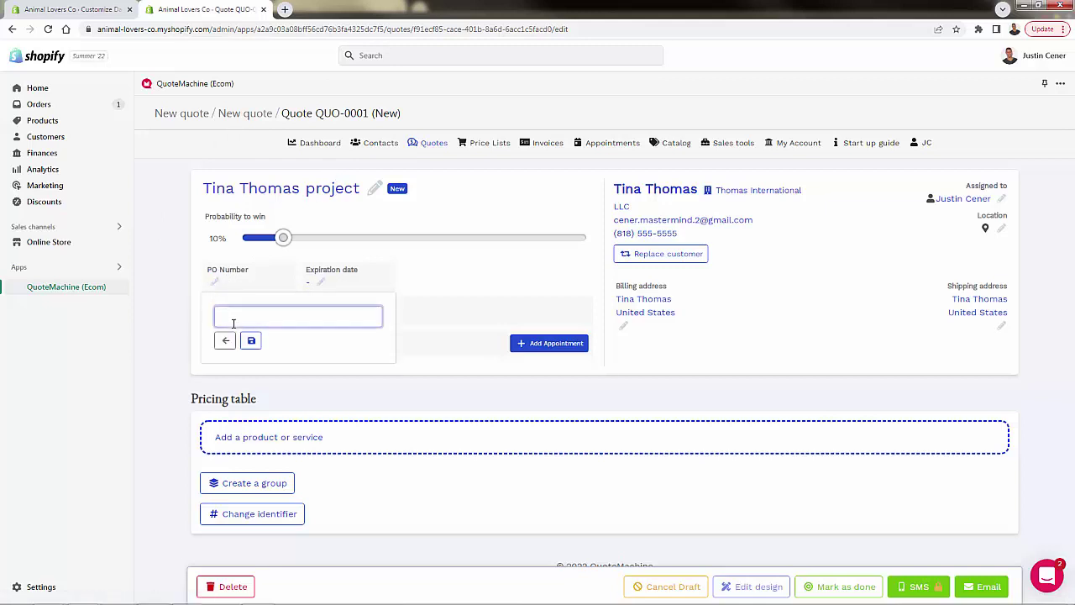
type("1001")
left_click(251, 340)
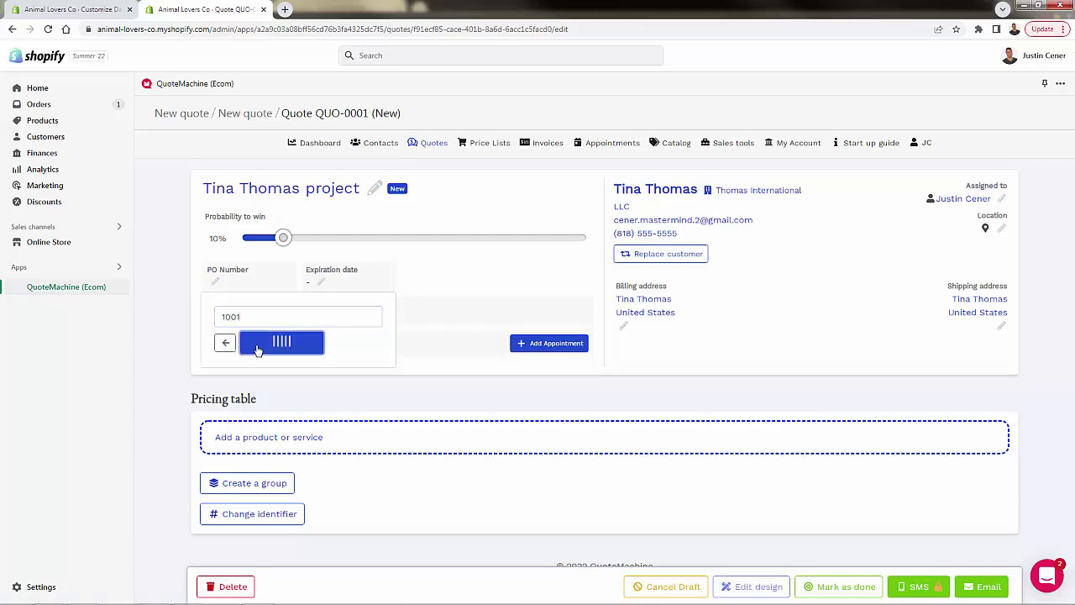
Set the quote's expiration date to August 31, 2022 and save it
left_click(316, 283)
left_click(336, 315)
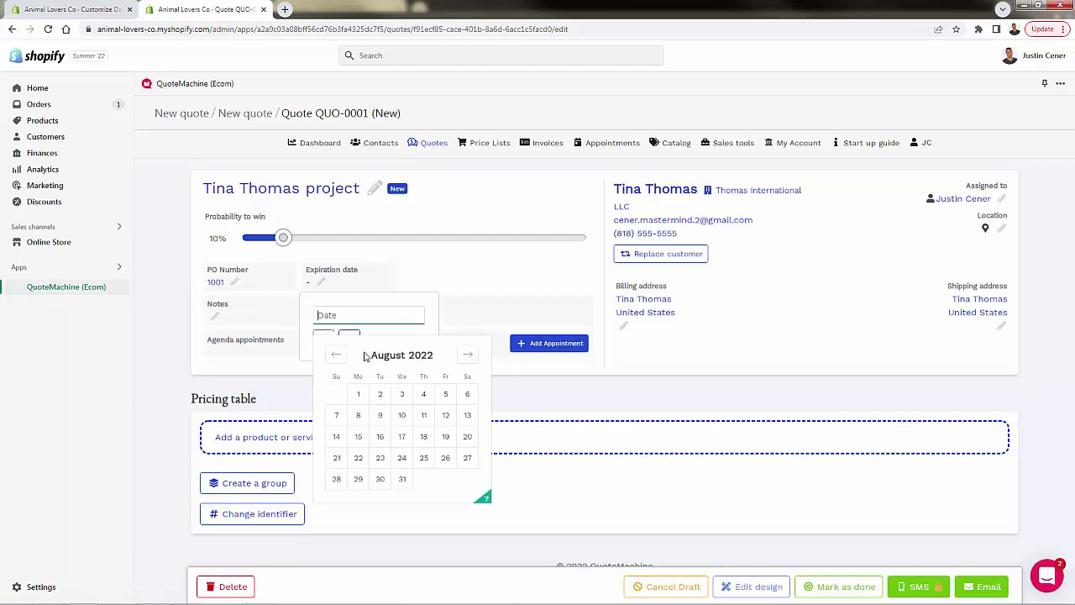
left_click(401, 477)
left_click(350, 338)
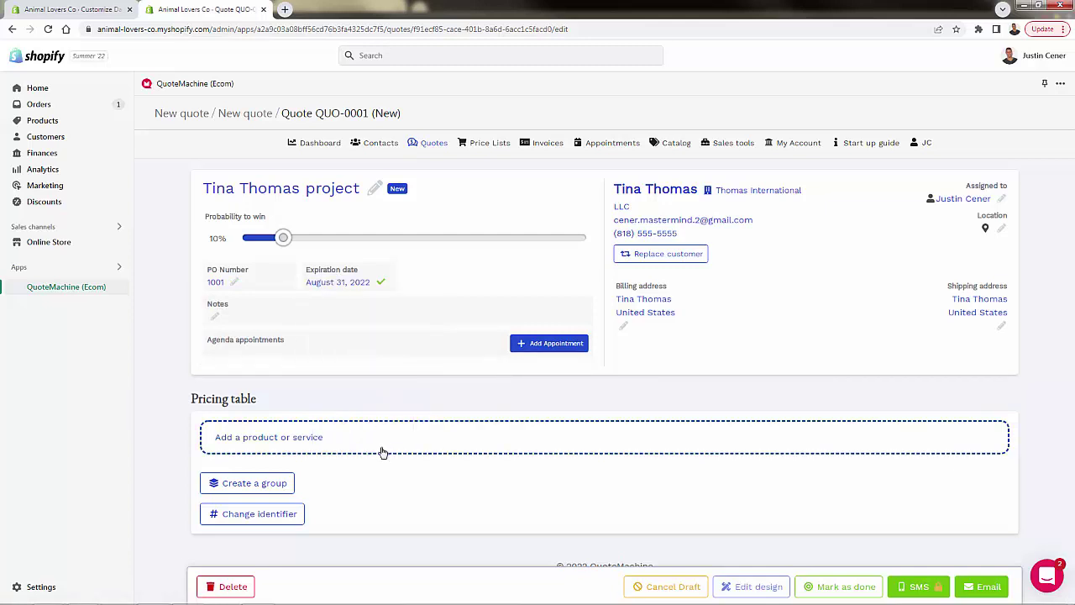
Add the note "Discount applied thank you so much :)" to the quote and save it
left_click(216, 317)
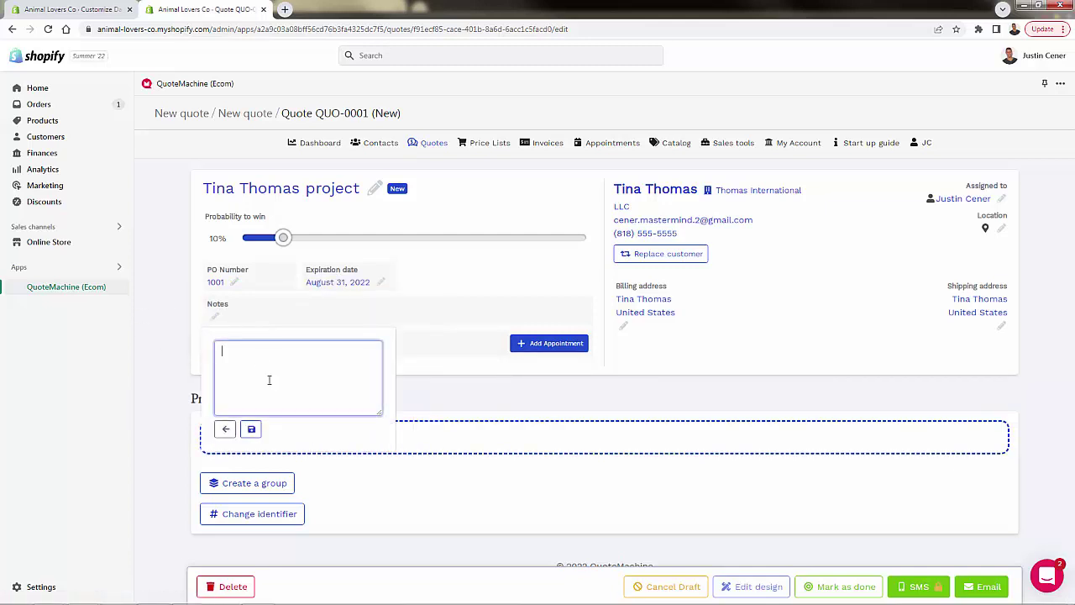
type("Discount applied thank you so much :)")
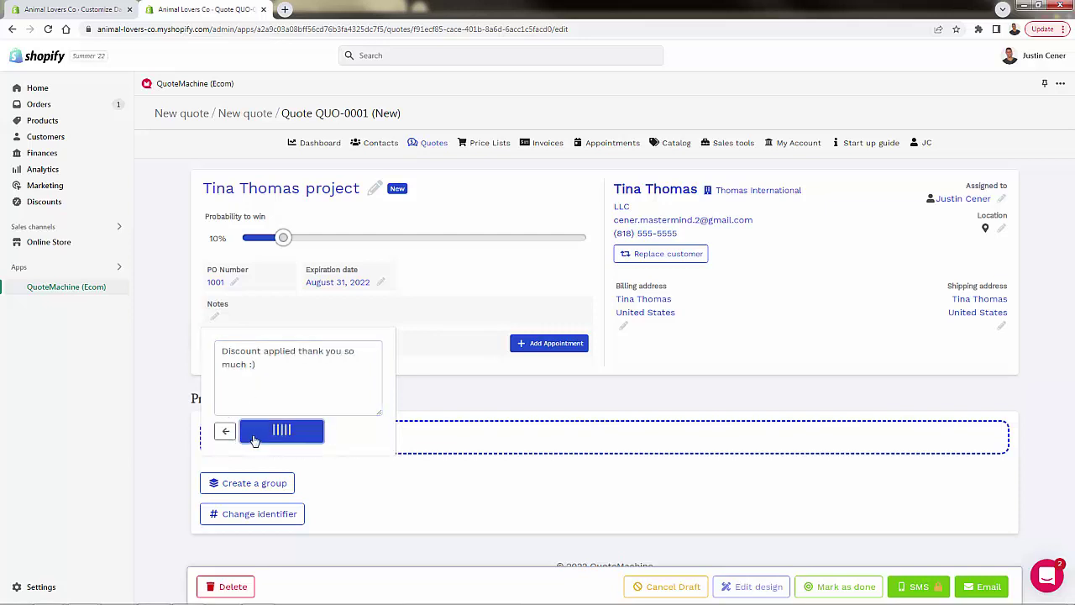
left_click(251, 428)
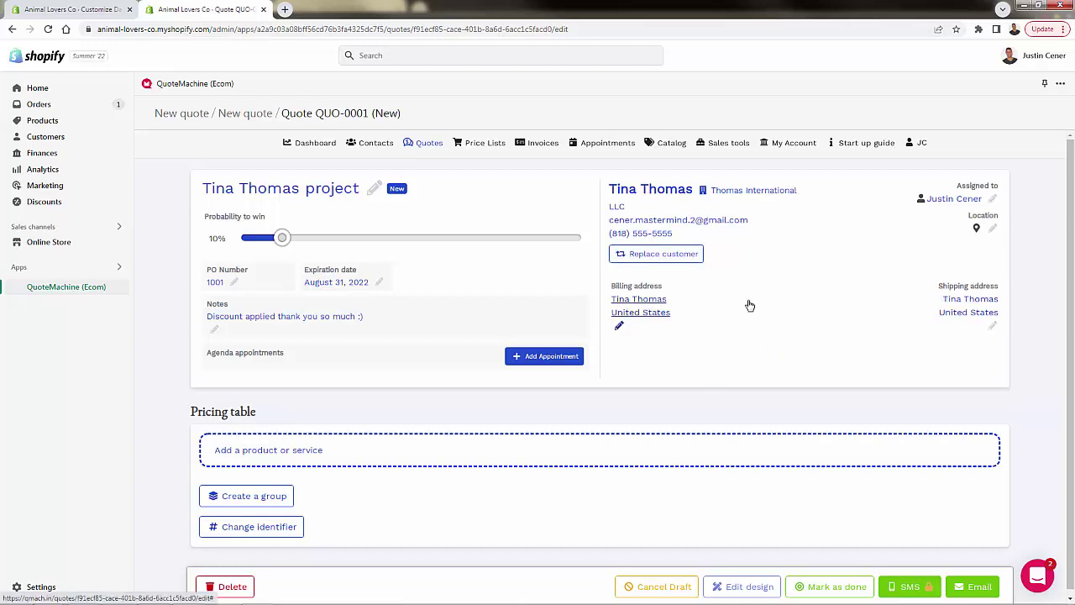
scroll(749, 304, "down", 1)
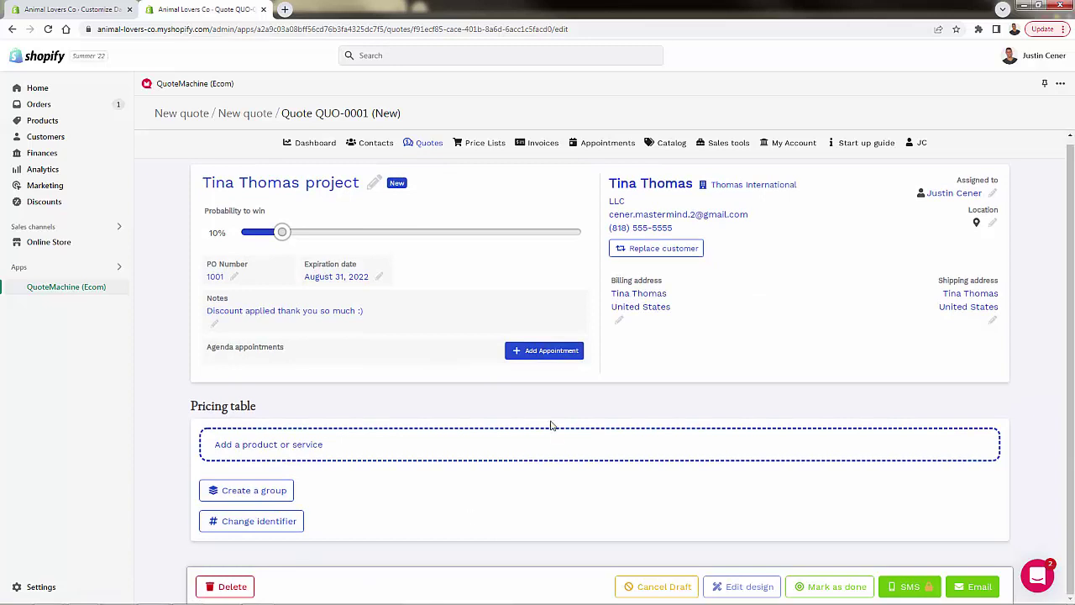
Browse catalog products matching "cat" and add the All The Cats Please hoodie (Black / 2XL) and Meow tee (Deep Red / 2XL) to the quote
left_click(356, 445)
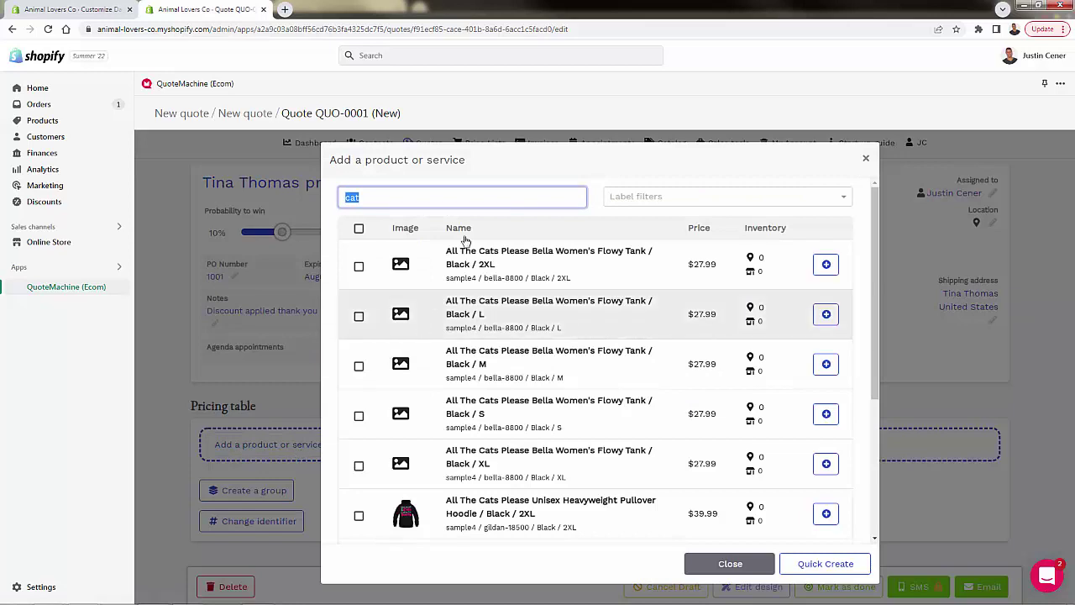
scroll(506, 338, "down", 1)
scroll(507, 338, "down", 5)
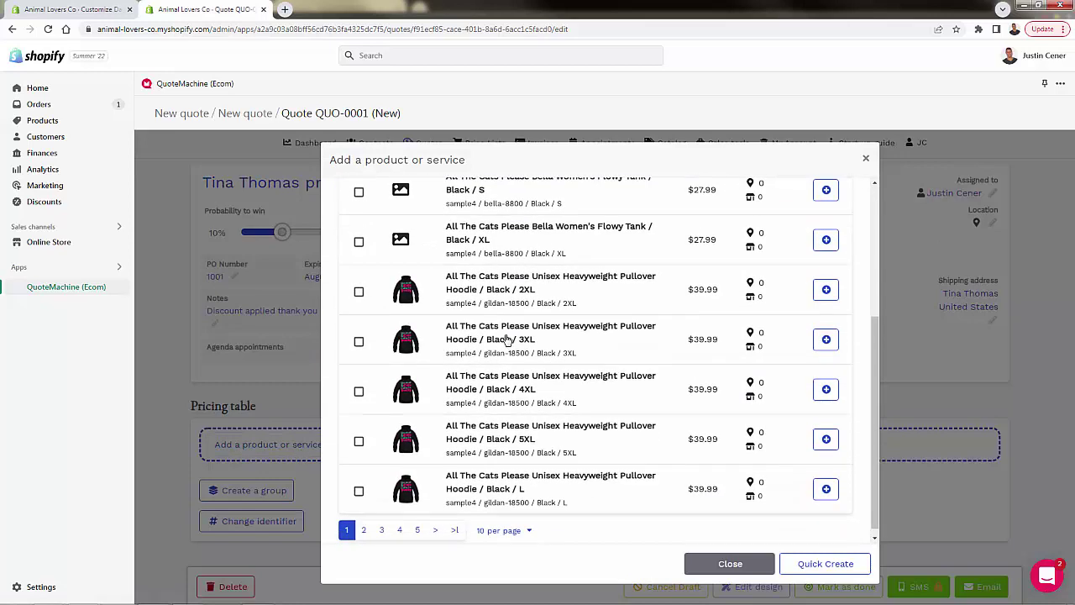
left_click(424, 526)
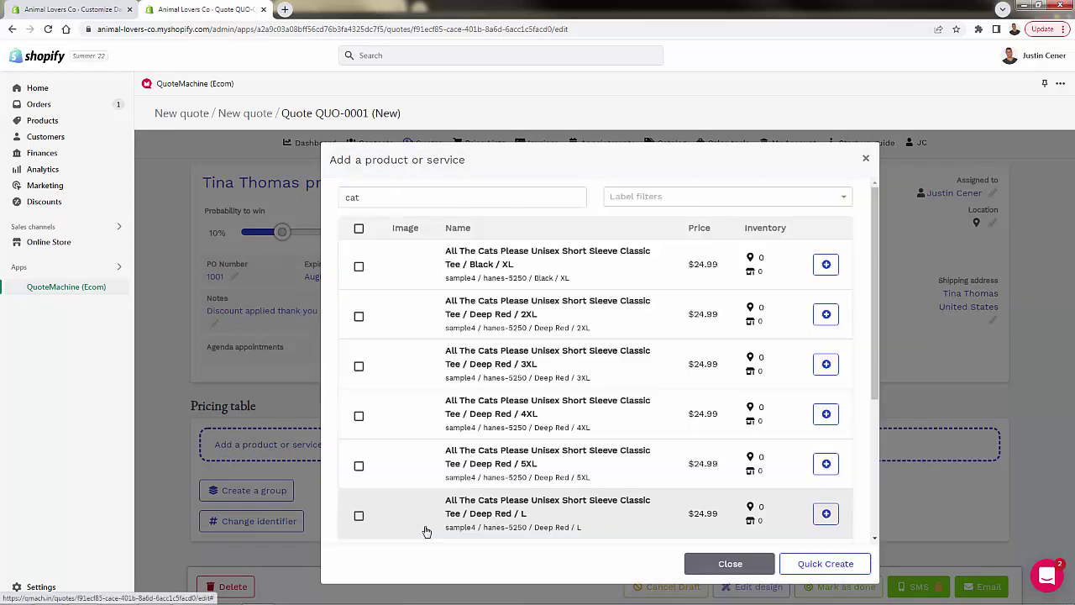
scroll(463, 336, "down", 5)
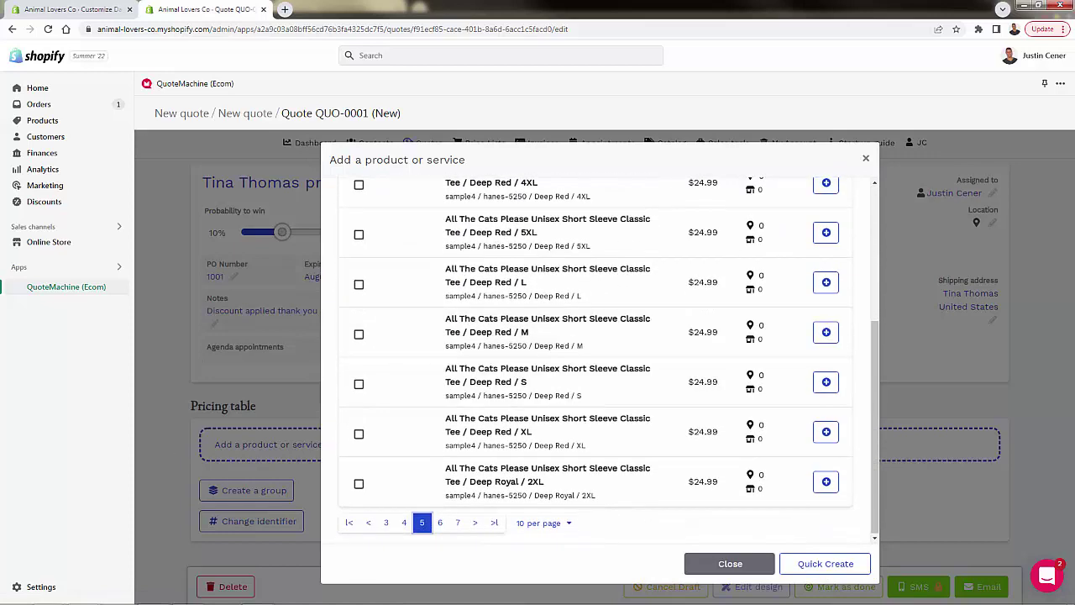
scroll(467, 329, "down", 1)
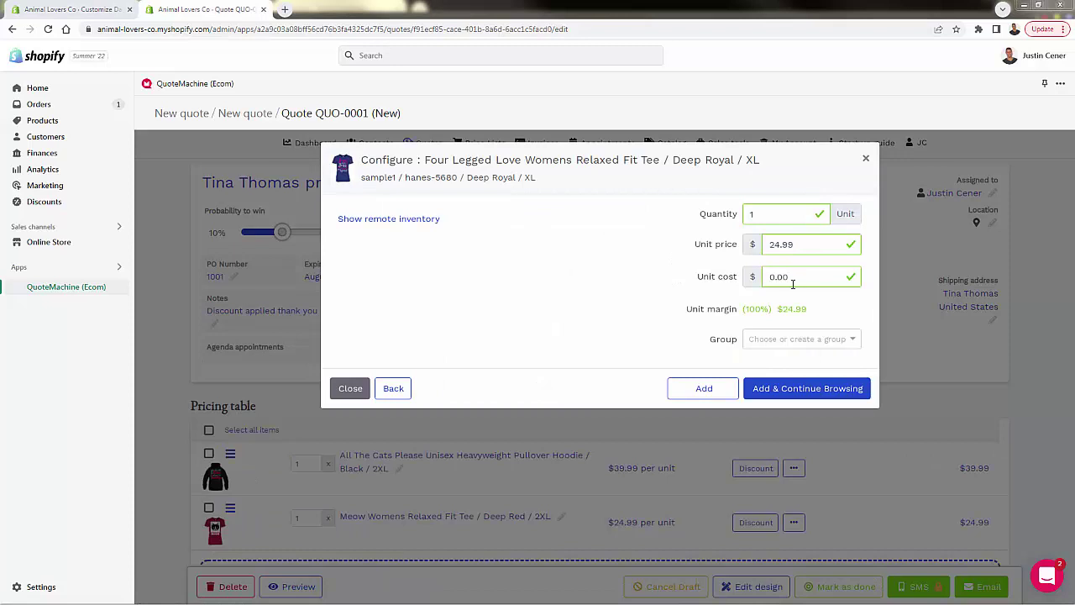
Add one Four Legged Love Womens Relaxed Fit Tee (Deep Royal / XL) at $24.99 without a group and finish adding products
left_click(784, 341)
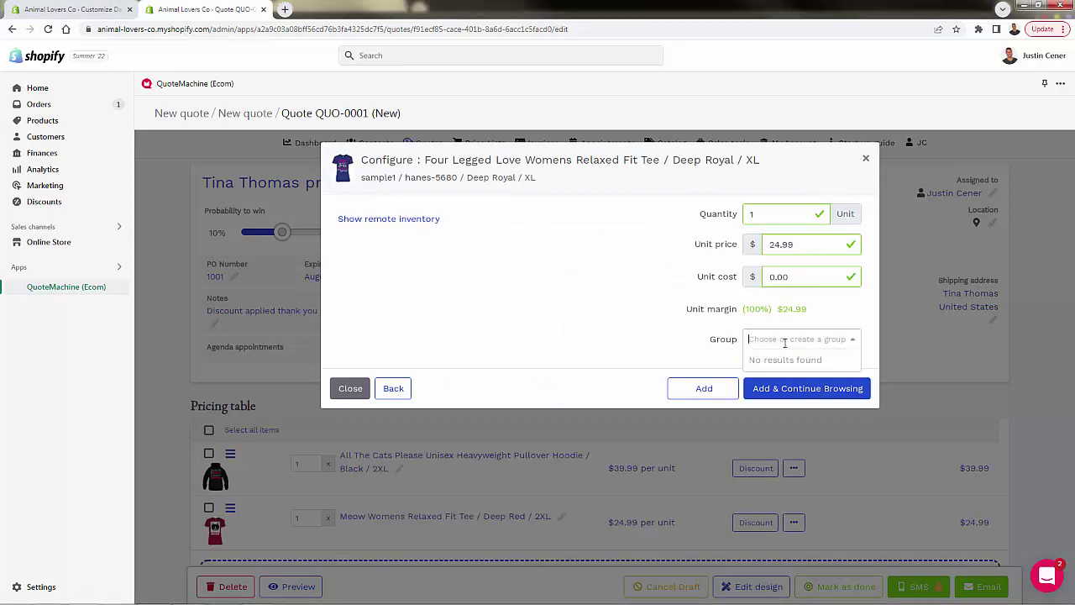
left_click(629, 341)
left_click(815, 397)
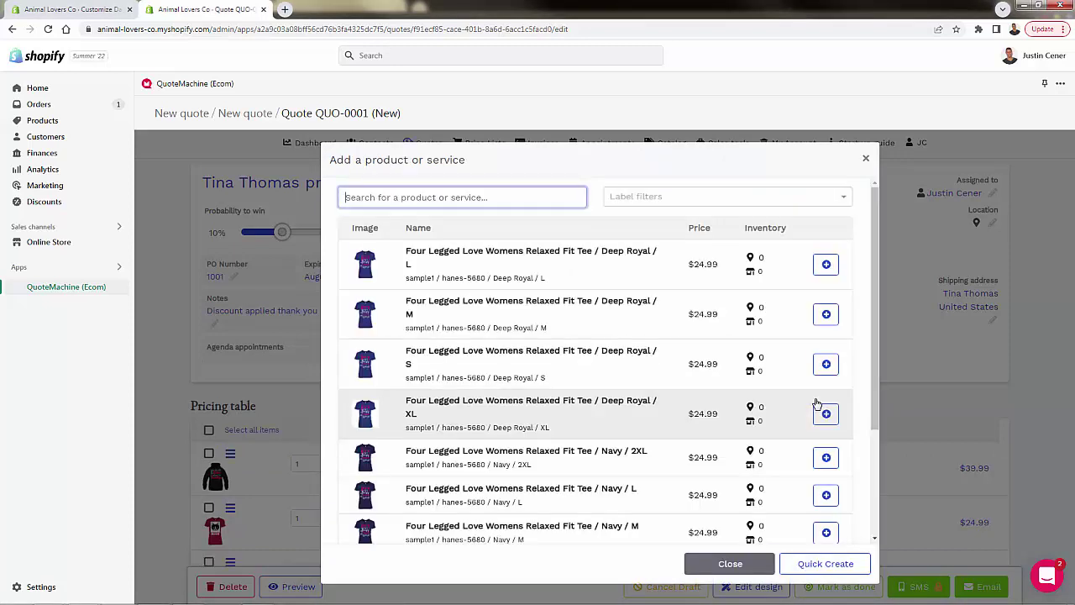
left_click(728, 563)
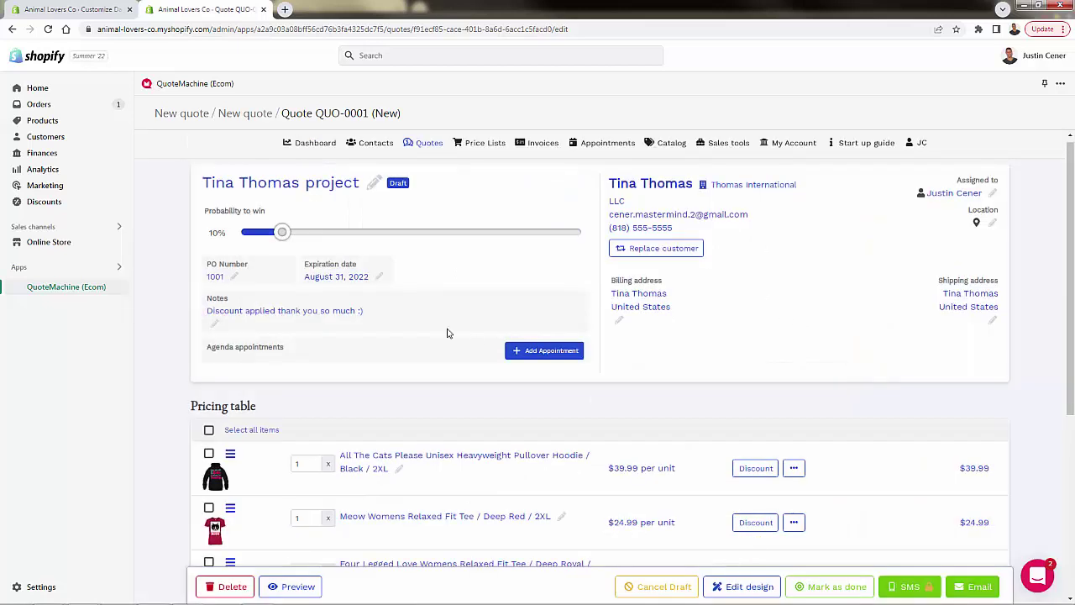
Move the All The Cats Please hoodie to the end of the pricing table and back to the first row
scroll(448, 334, "down", 2)
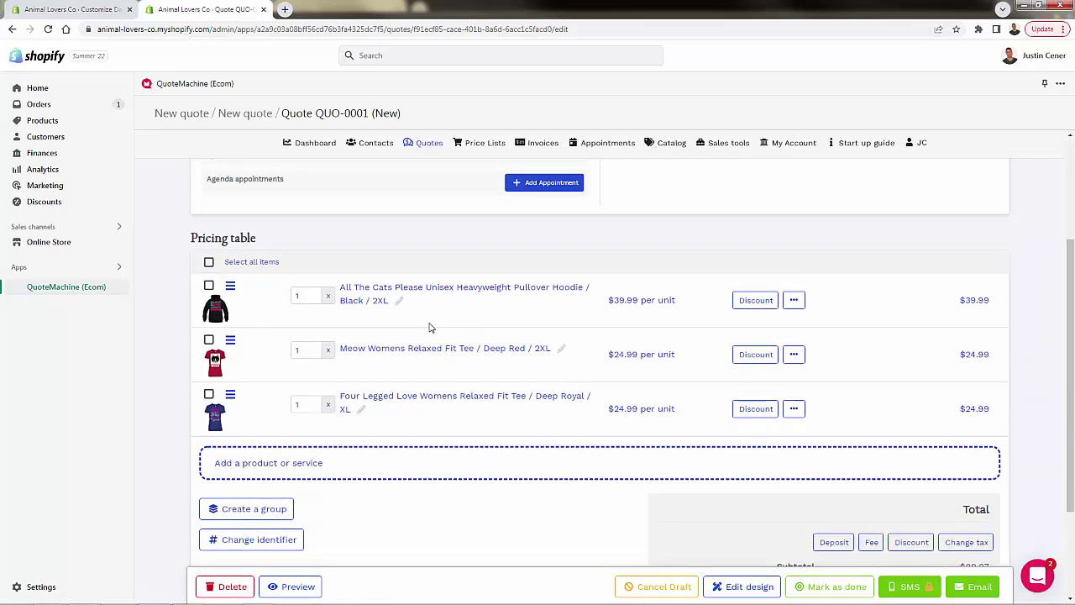
left_click_drag(231, 285, 220, 410)
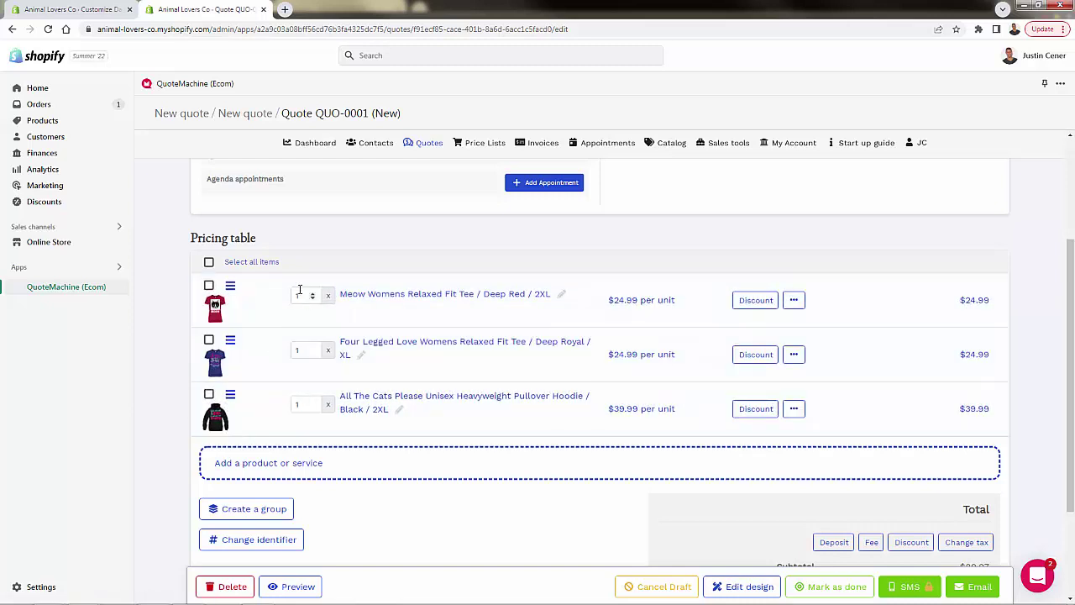
left_click_drag(230, 394, 228, 286)
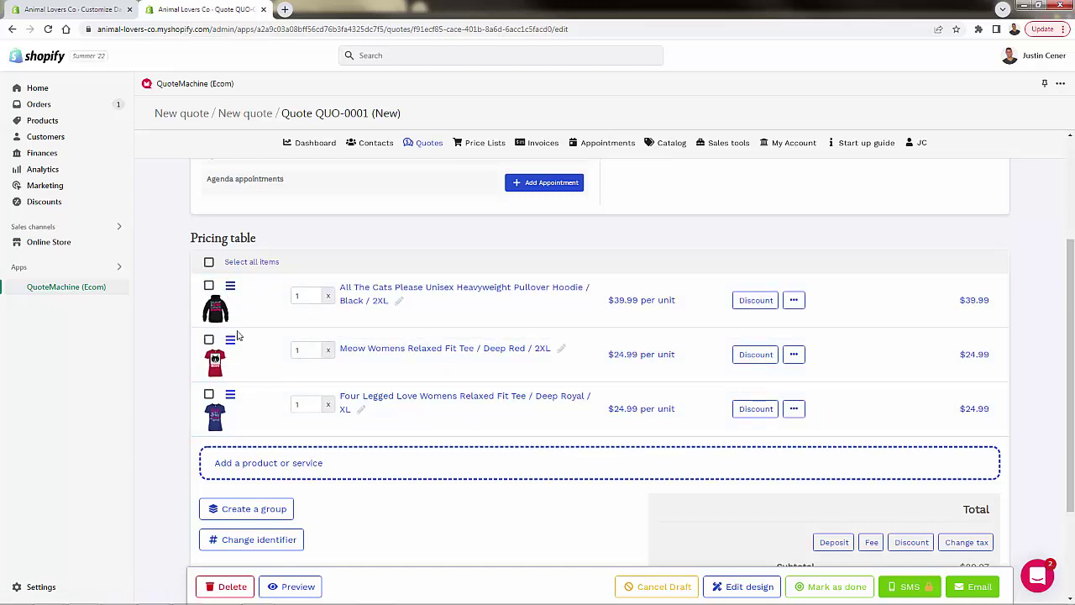
Apply a 10% discount to the All The Cats Please hoodie and save it
left_click(750, 302)
left_click(778, 378)
left_click(778, 378)
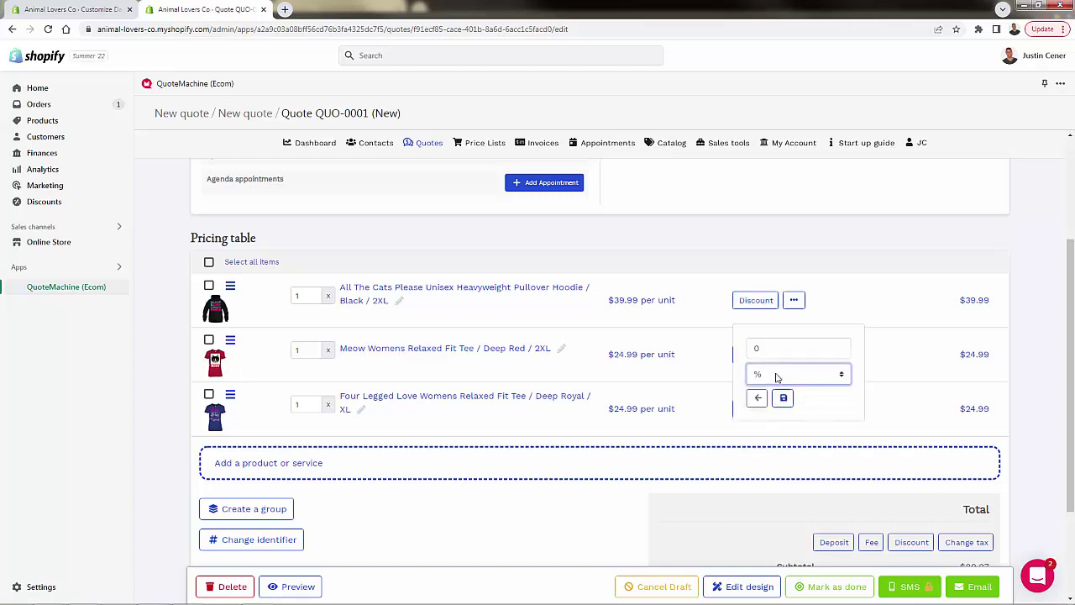
double_click(767, 345)
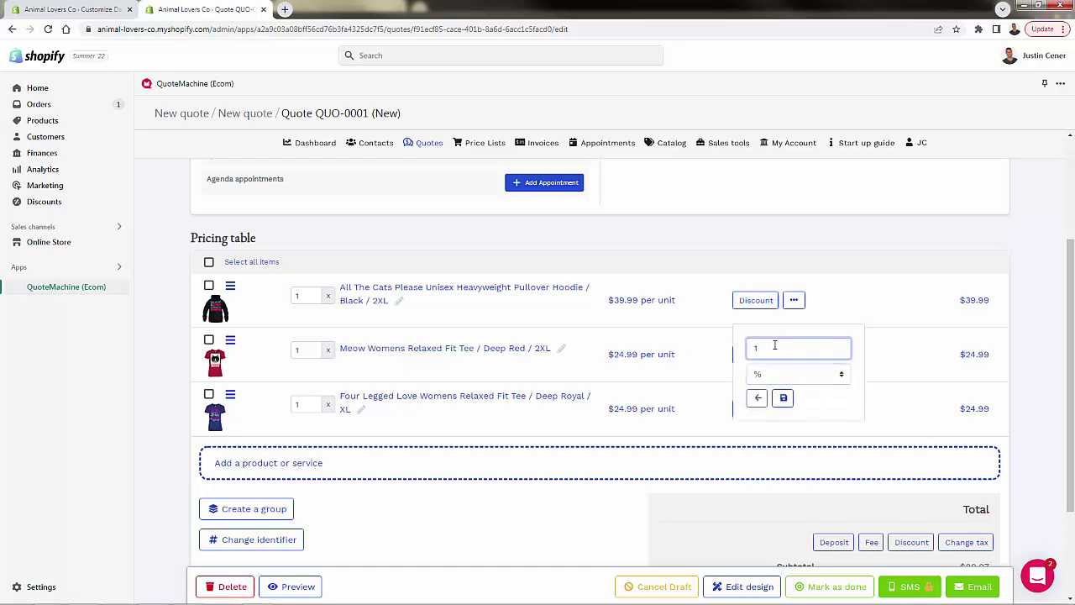
left_click(784, 398)
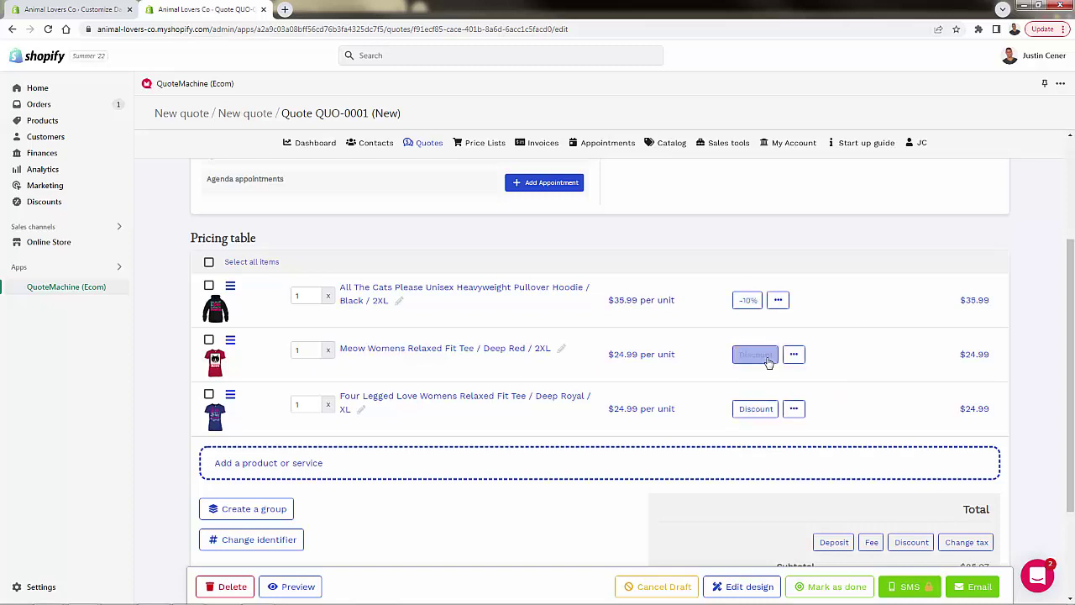
Apply a 10% discount to both the Meow tee and the Four Legged Love tee, saving each one
left_click(756, 353)
double_click(761, 401)
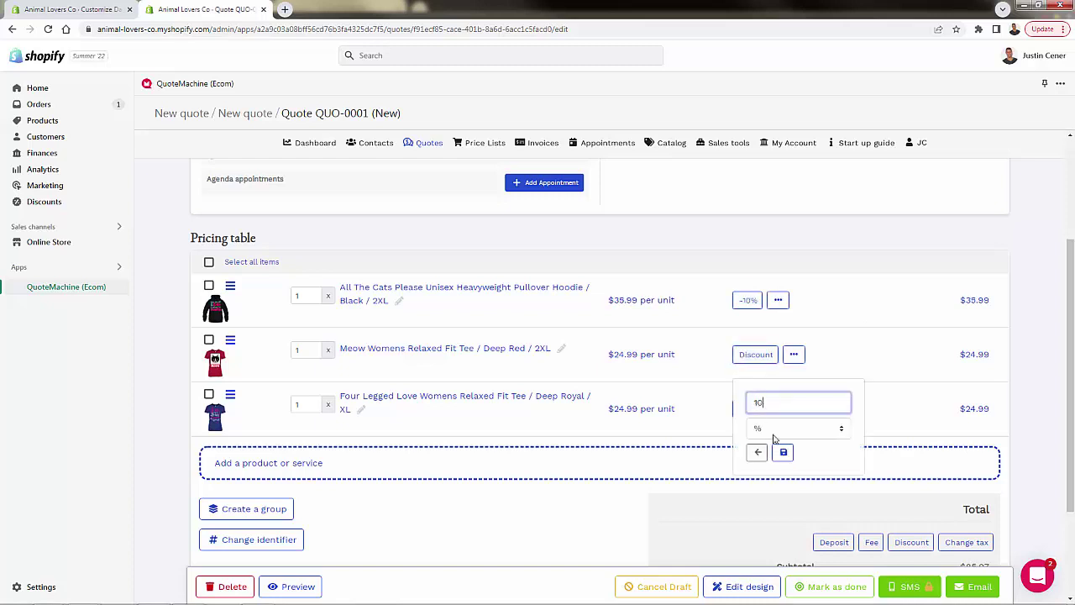
left_click(783, 452)
left_click(756, 408)
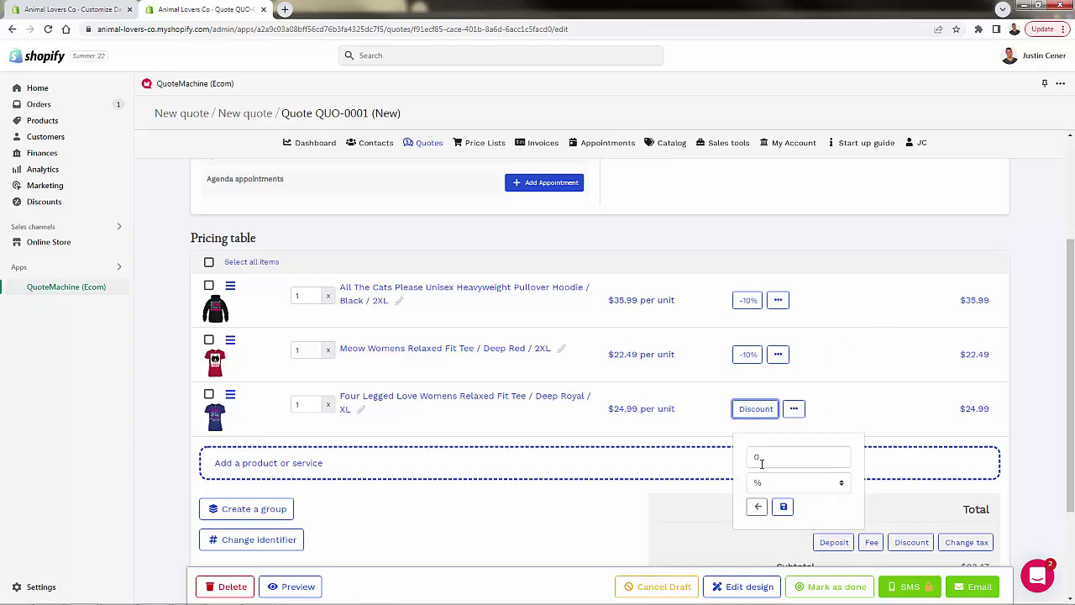
double_click(761, 458)
type("10")
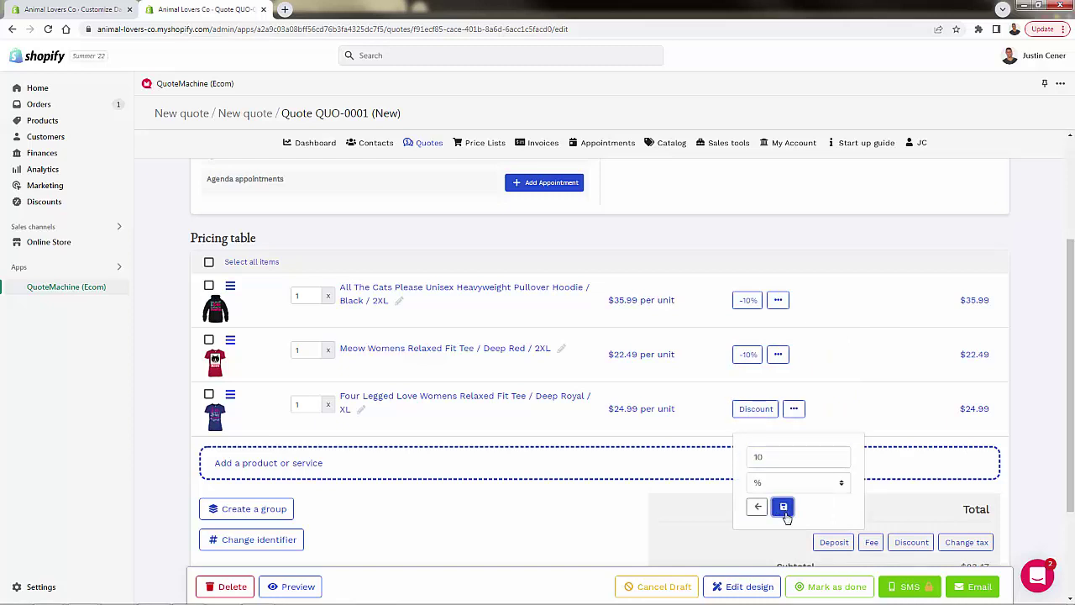
left_click(784, 507)
Set the quote's deposit to 0 and save it
scroll(630, 422, "down", 2)
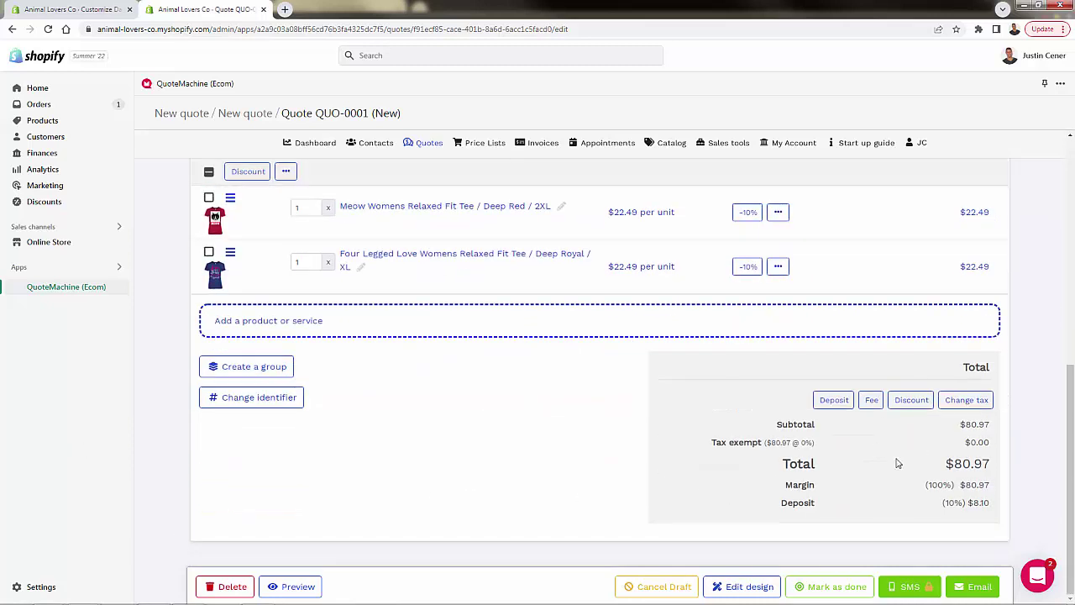
left_click(834, 400)
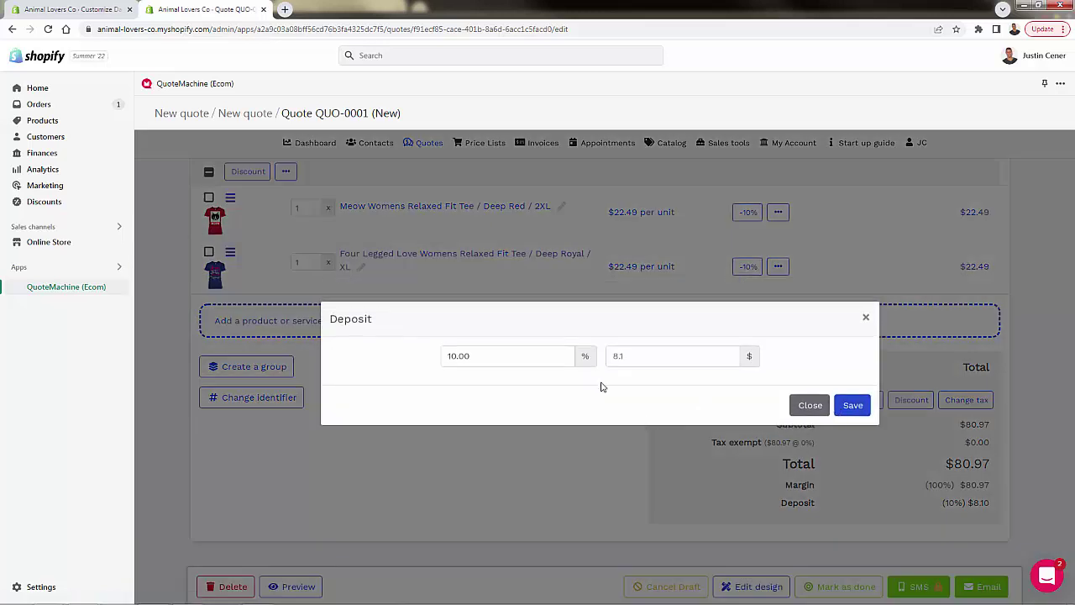
left_click(668, 355)
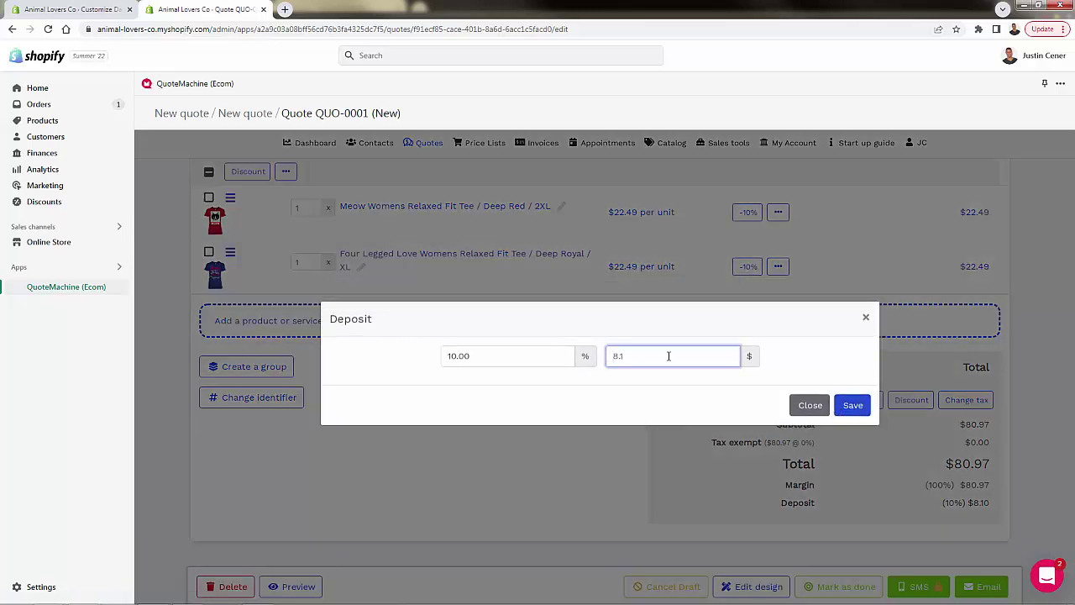
type("0")
left_click(852, 405)
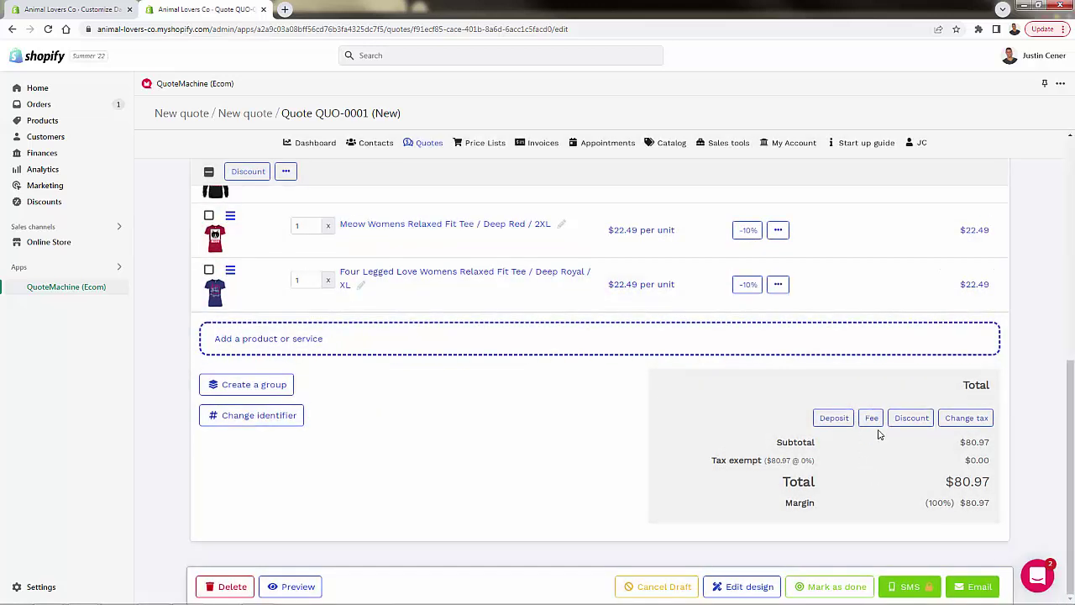
Check the fee choices and the discount settings for the whole quote, closing both without applying anything
left_click(871, 418)
left_click(591, 360)
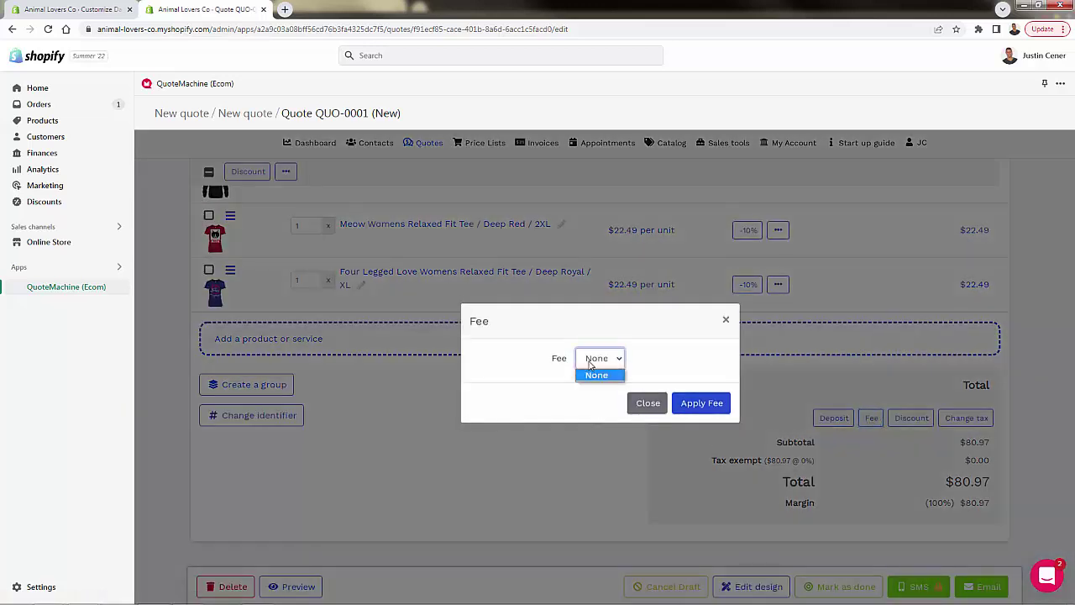
left_click(597, 375)
left_click(647, 403)
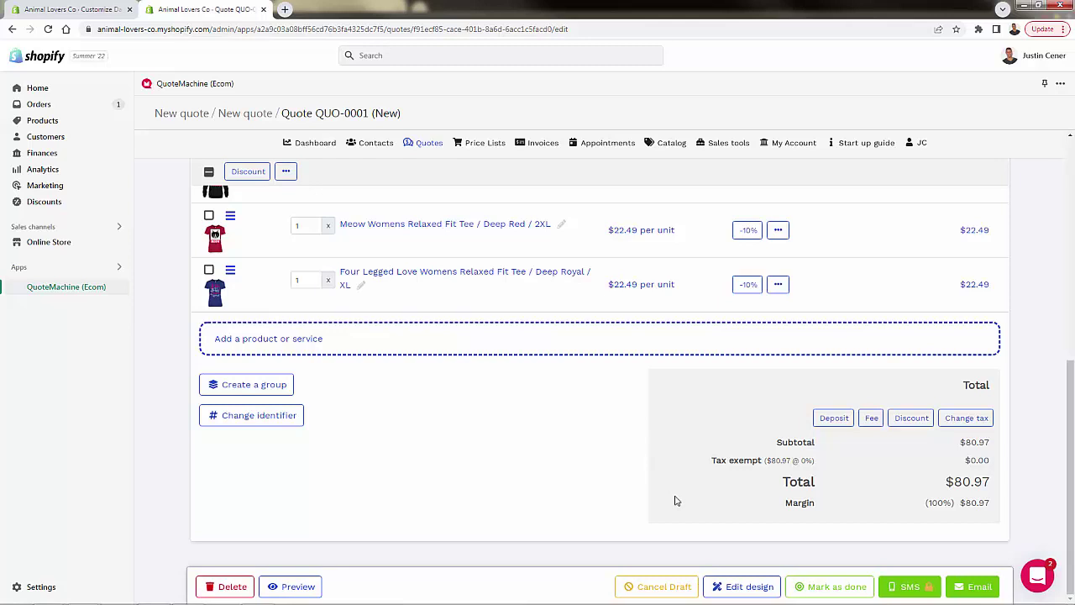
left_click(911, 418)
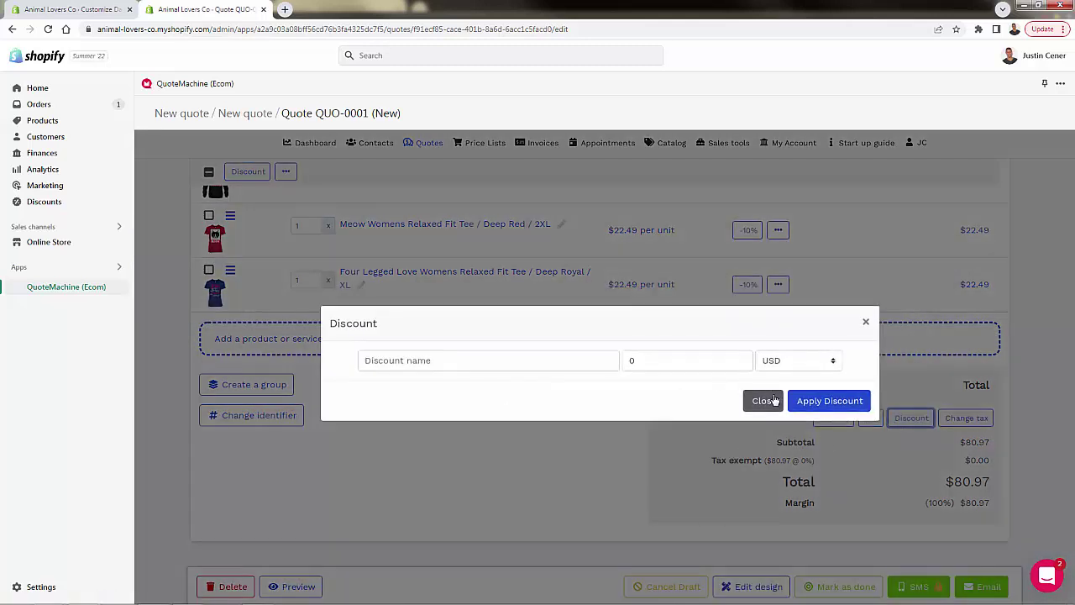
left_click(866, 323)
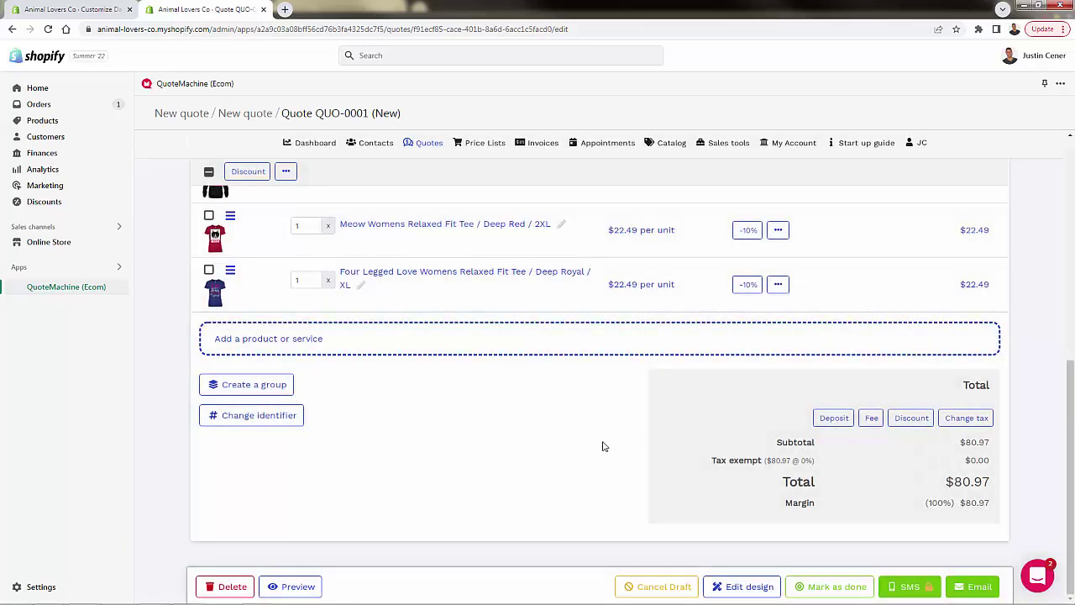
Create empty groups in the pricing table and mark the All The Cats Please hoodie as an optional item
scroll(745, 312, "down", 2)
scroll(816, 477, "up", 2)
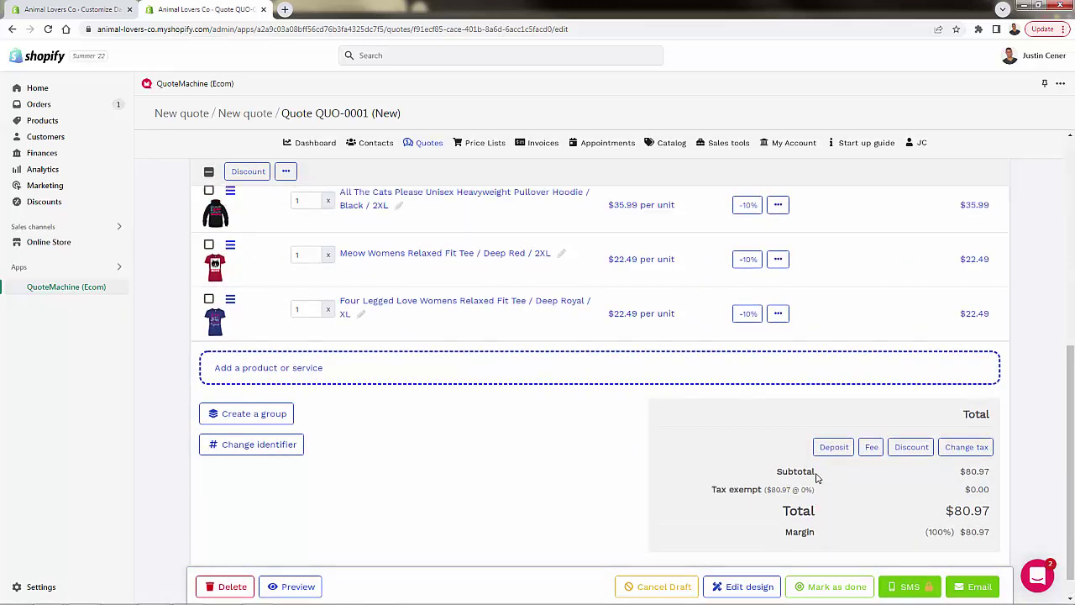
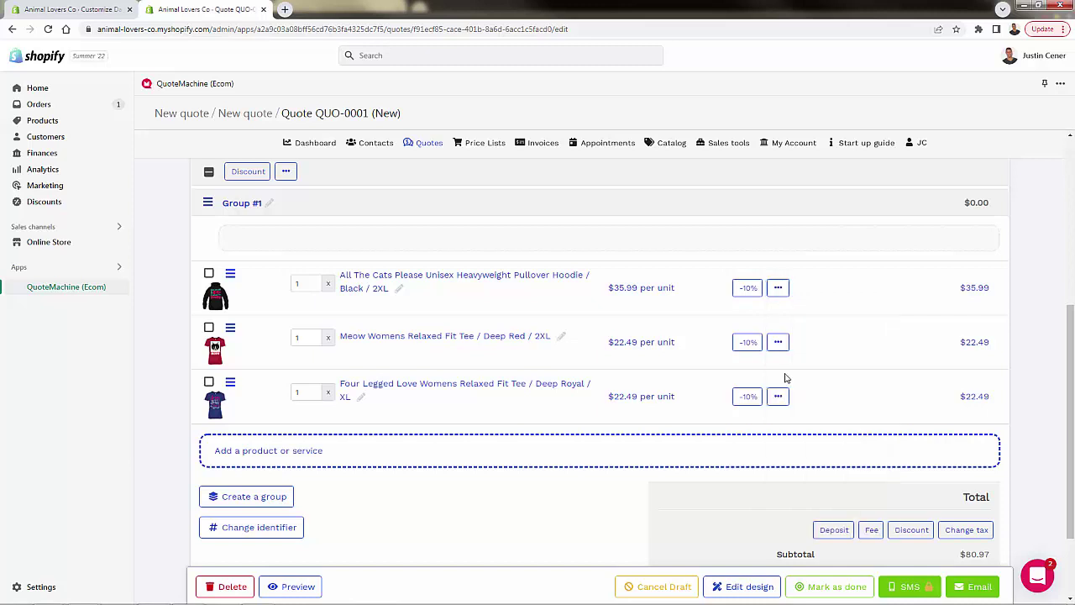
left_click(780, 294)
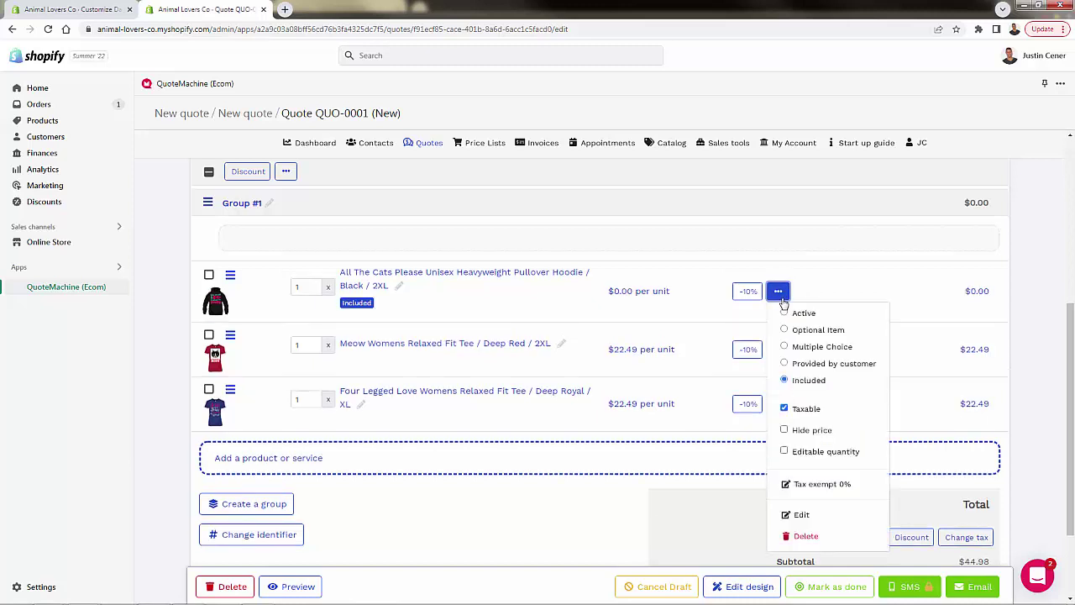
left_click(791, 331)
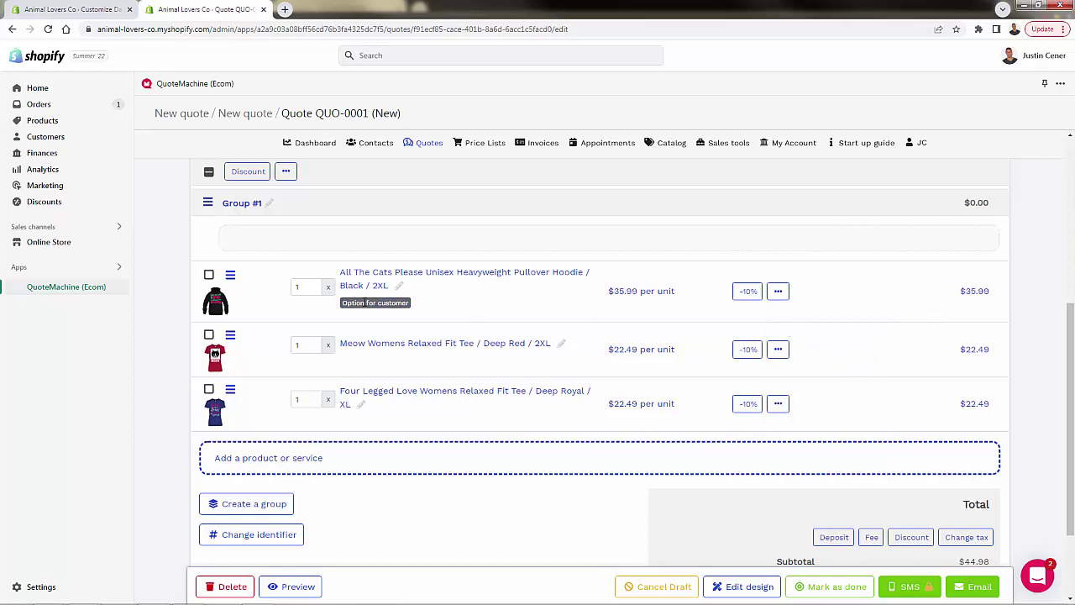
Review the status, tax, price visibility and quantity options for the Meow tee and the hoodie, and look over the pricing table
left_click(786, 350)
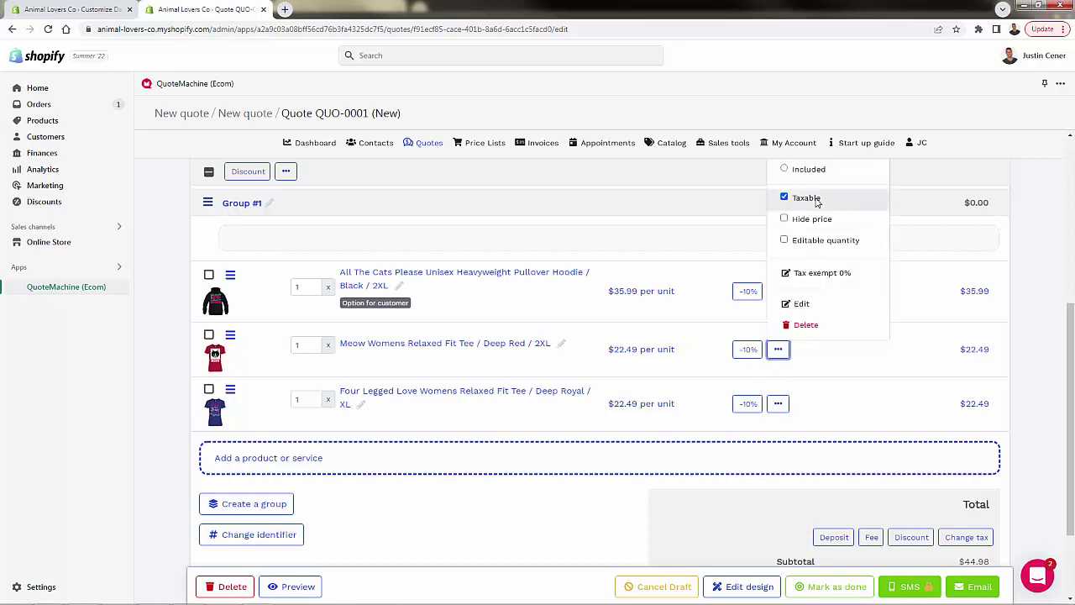
left_click(832, 367)
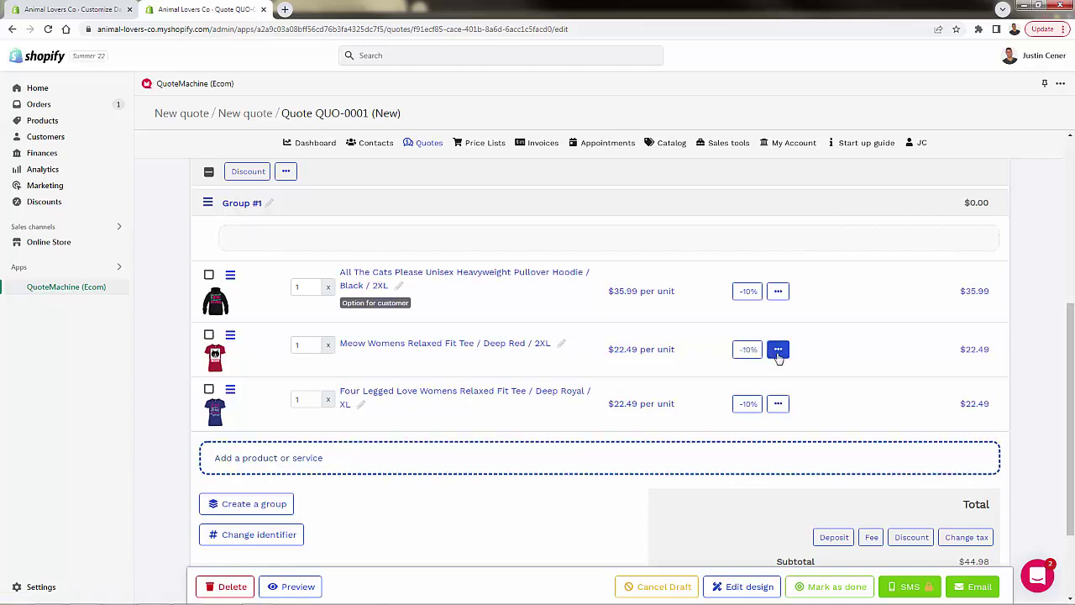
left_click(778, 294)
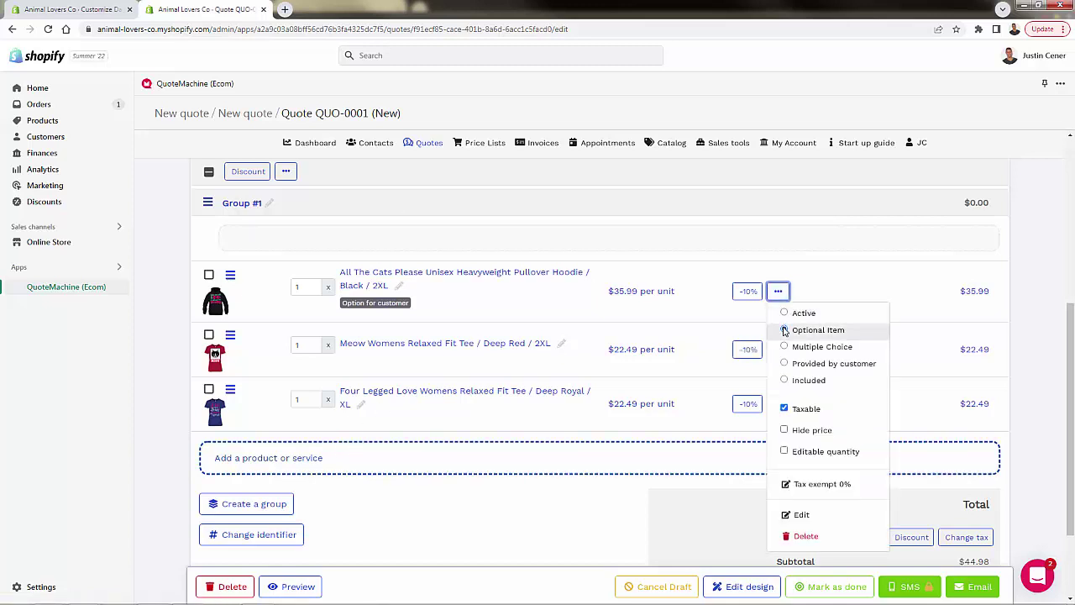
left_click(784, 330)
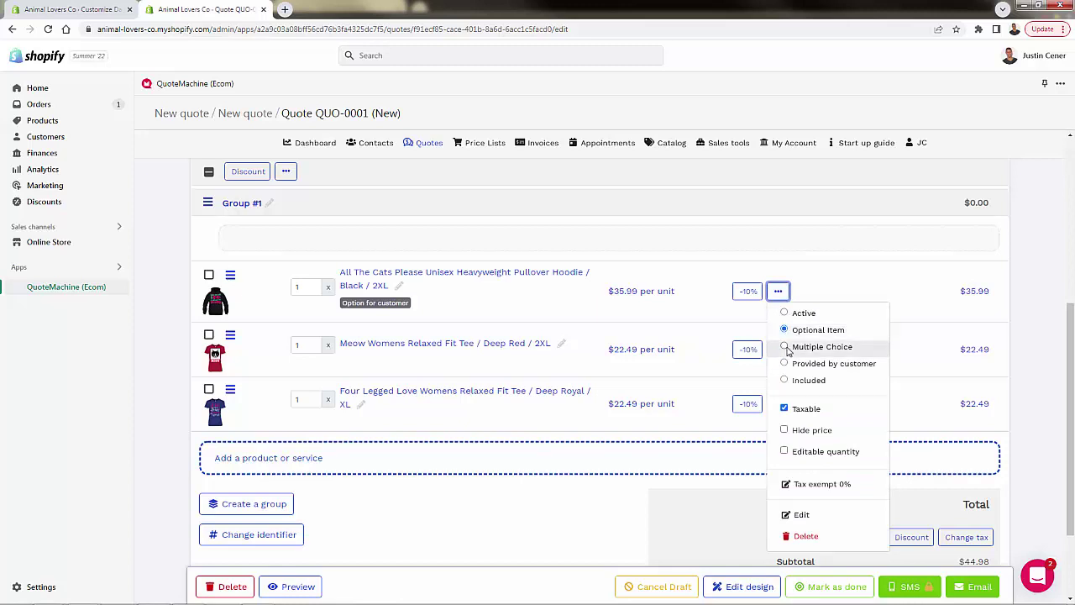
left_click(798, 270)
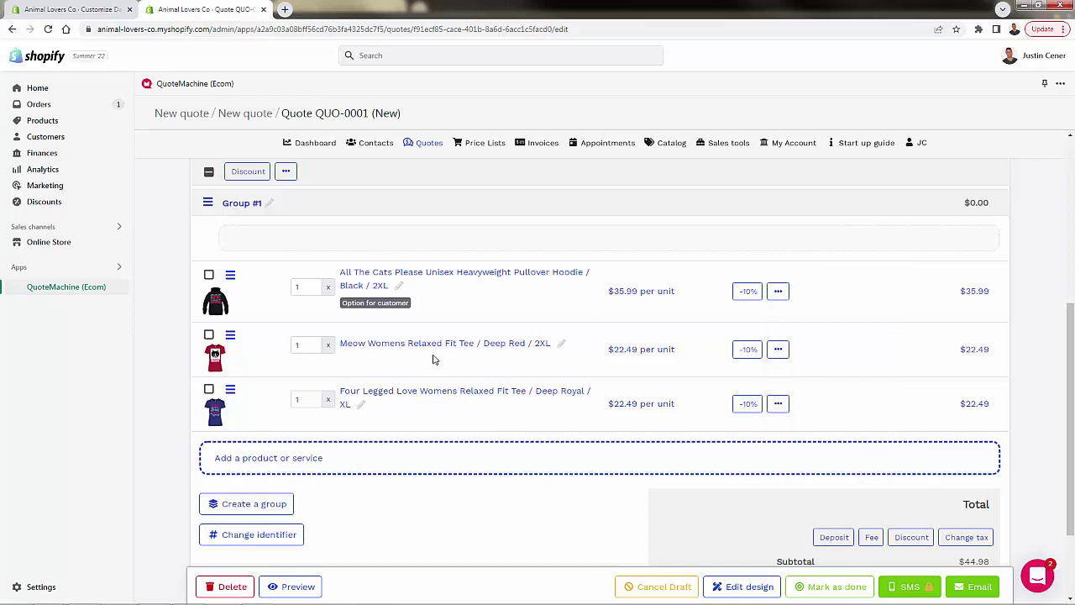
scroll(434, 357, "down", 2)
scroll(434, 360, "up", 5)
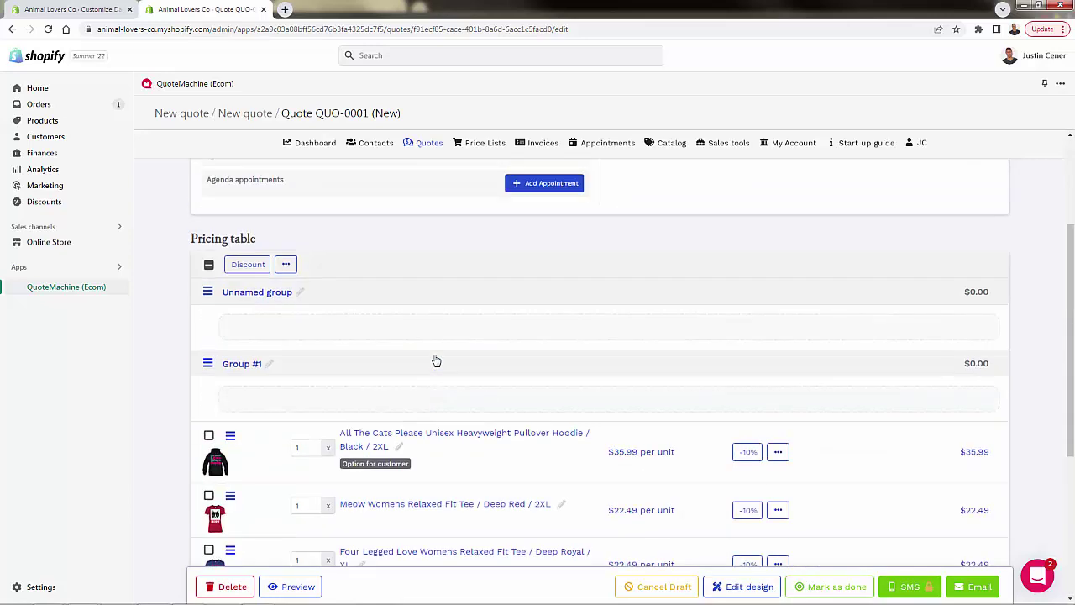
Open the quote's identifier for editing below the pricing table and check it without changing it
scroll(600, 361, "down", 5)
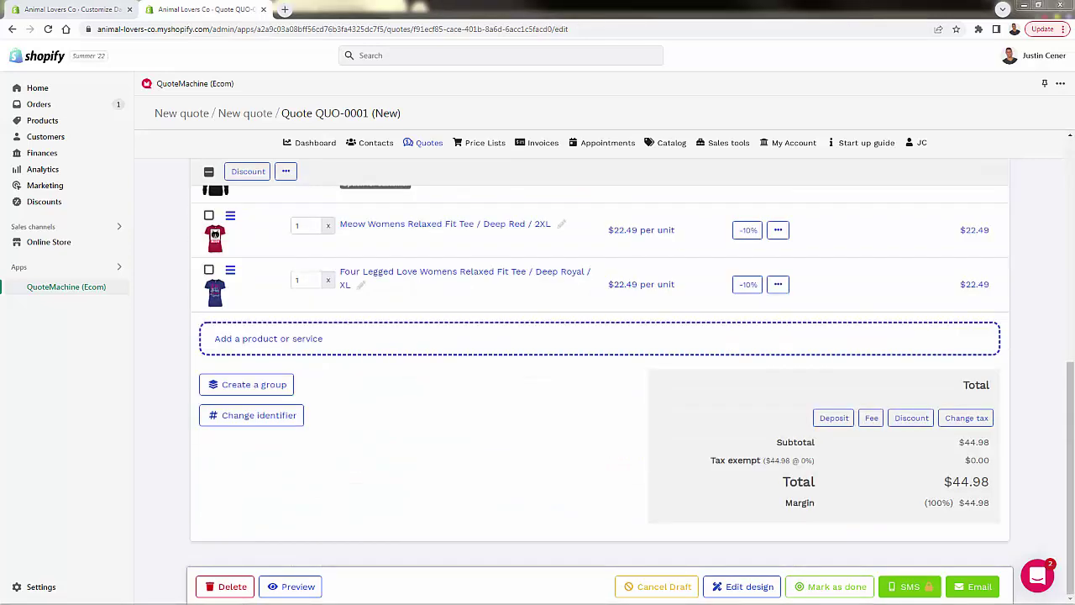
left_click(250, 416)
scroll(259, 458, "up", 5)
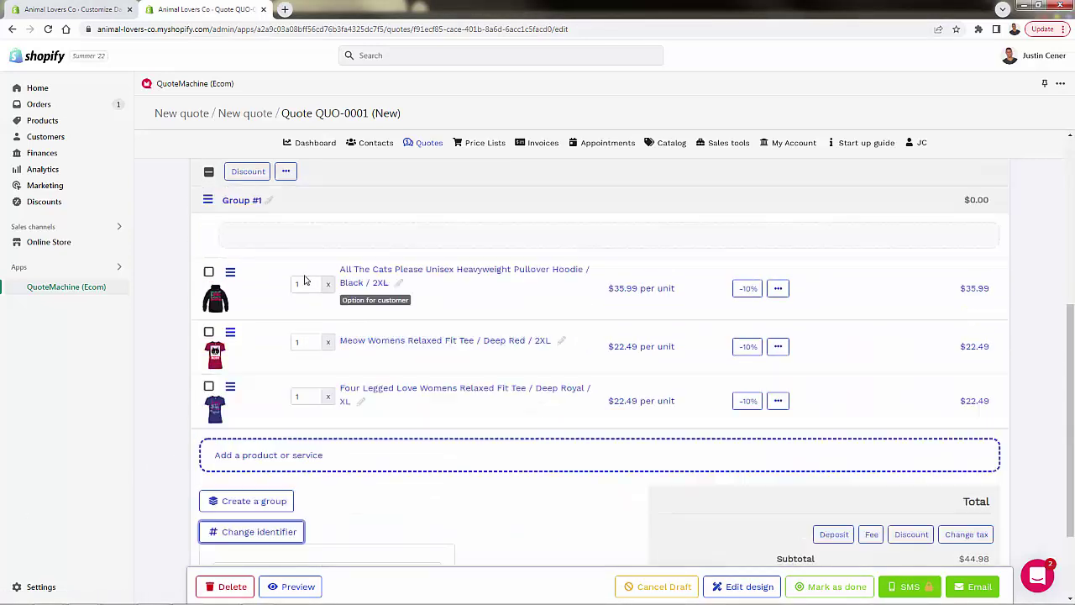
scroll(391, 311, "down", 5)
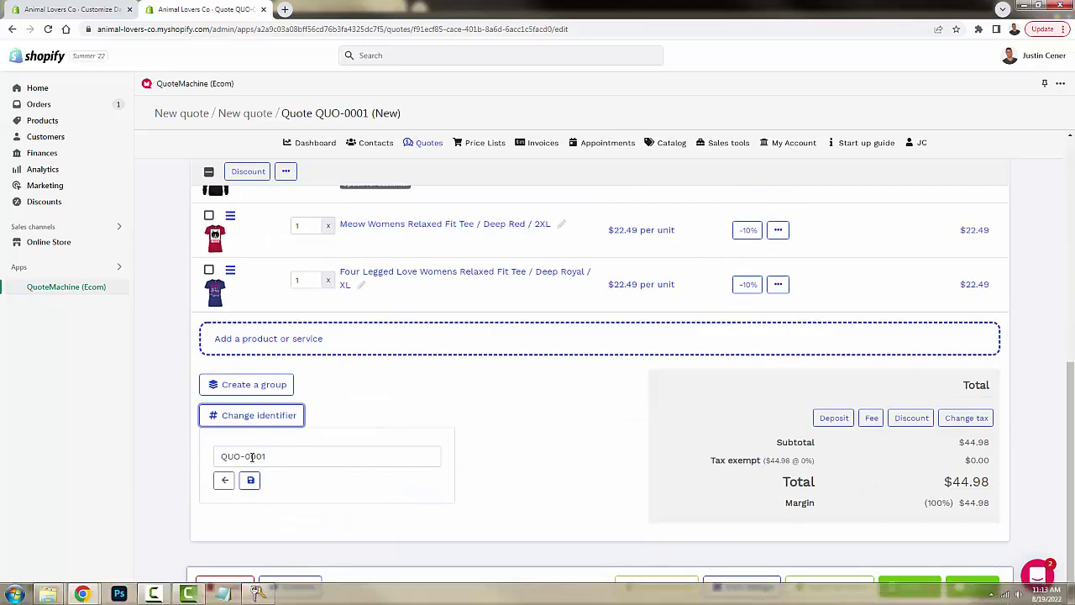
left_click(509, 397)
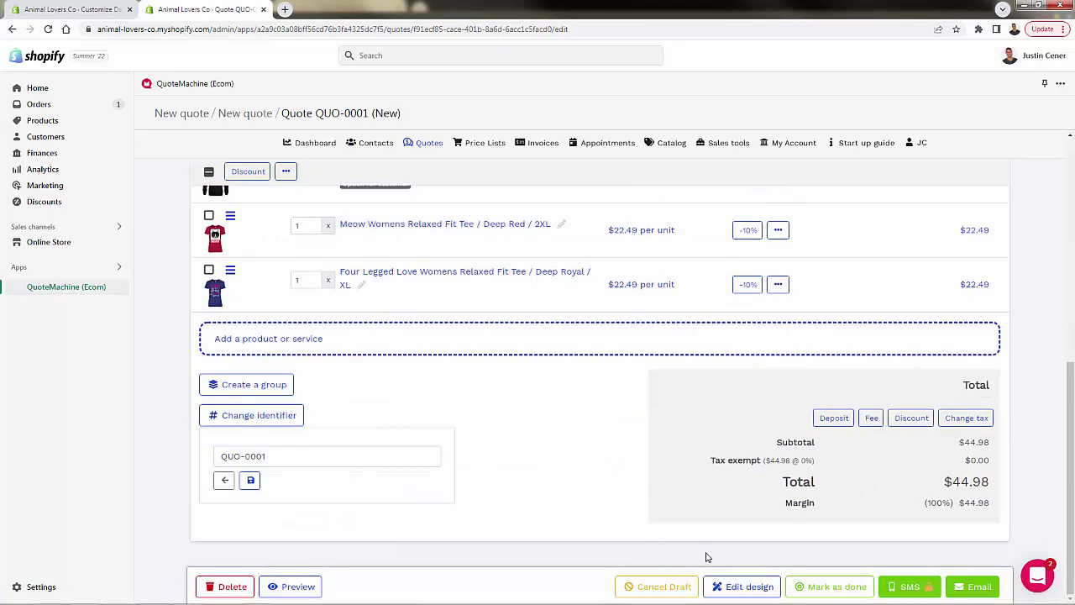
Open the quote's design for editing and read through its header, product lines and totals
left_click(720, 583)
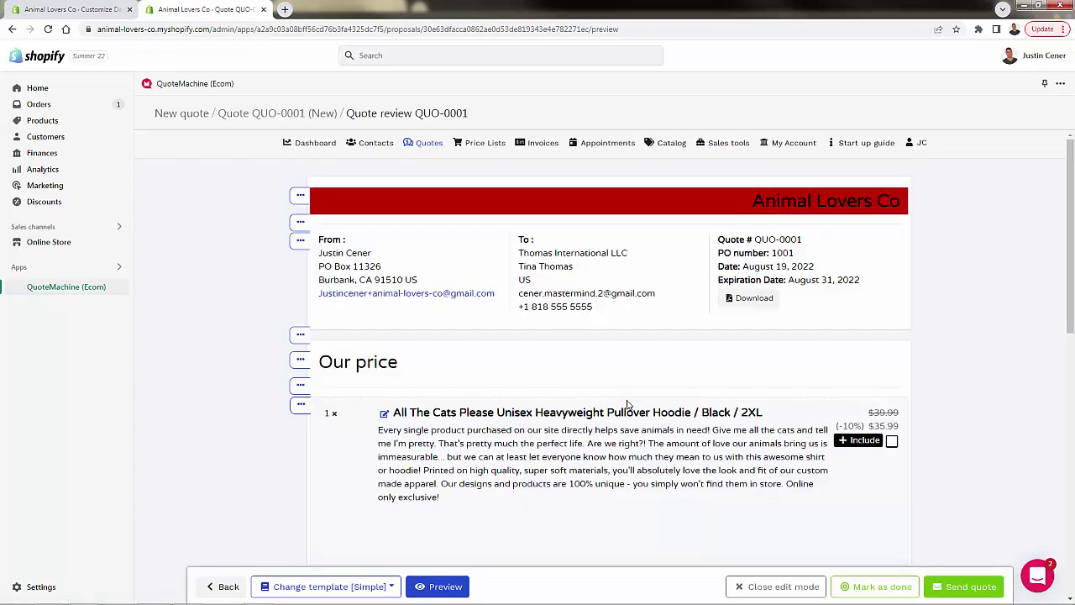
scroll(543, 364, "down", 2)
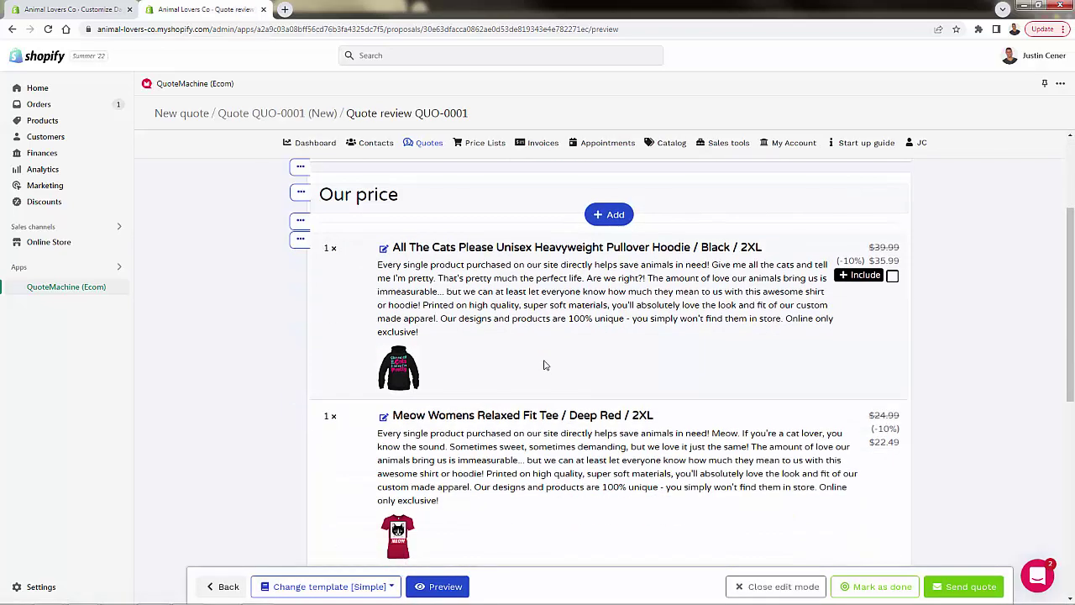
scroll(544, 364, "down", 4)
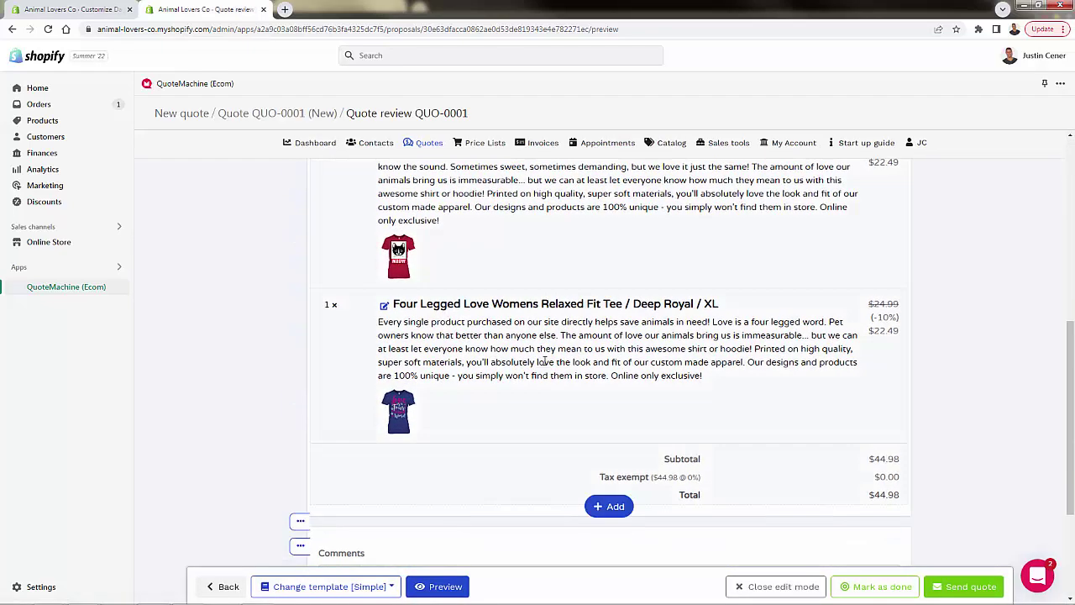
right_click(545, 363)
left_click(247, 343)
scroll(247, 344, "up", 3)
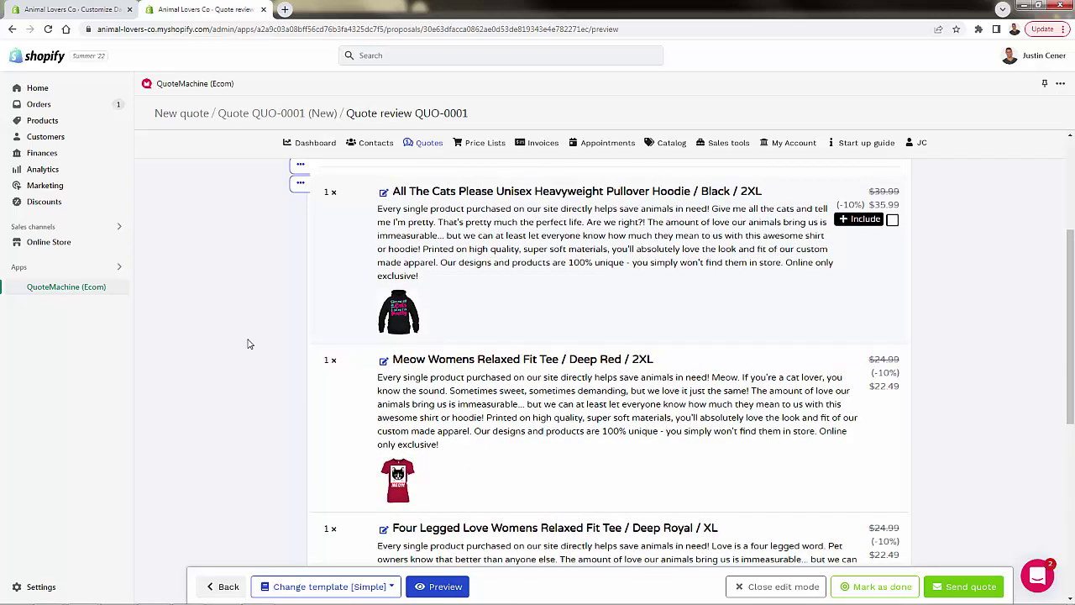
Include the optional All The Cats Please hoodie in the quote review, deselect it again, and check the totals
left_click(850, 222)
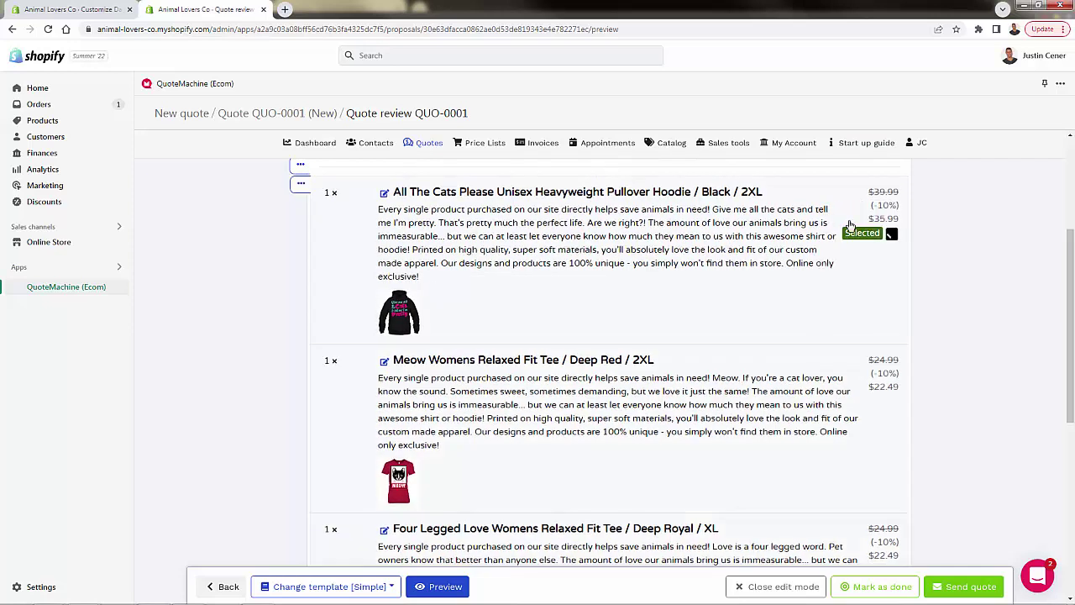
left_click(860, 240)
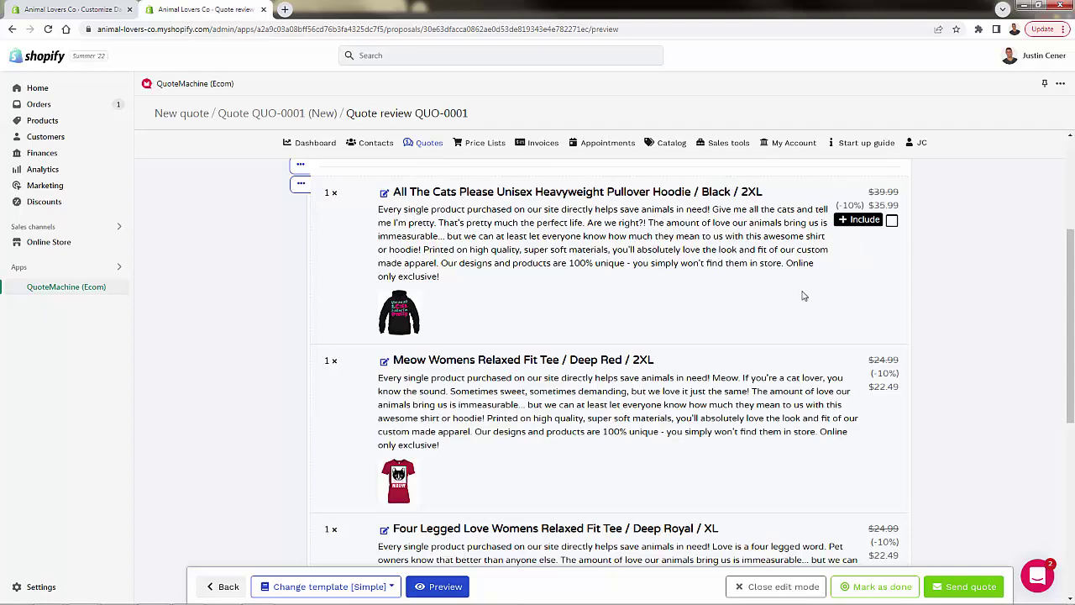
scroll(802, 298, "down", 1)
scroll(798, 303, "up", 2)
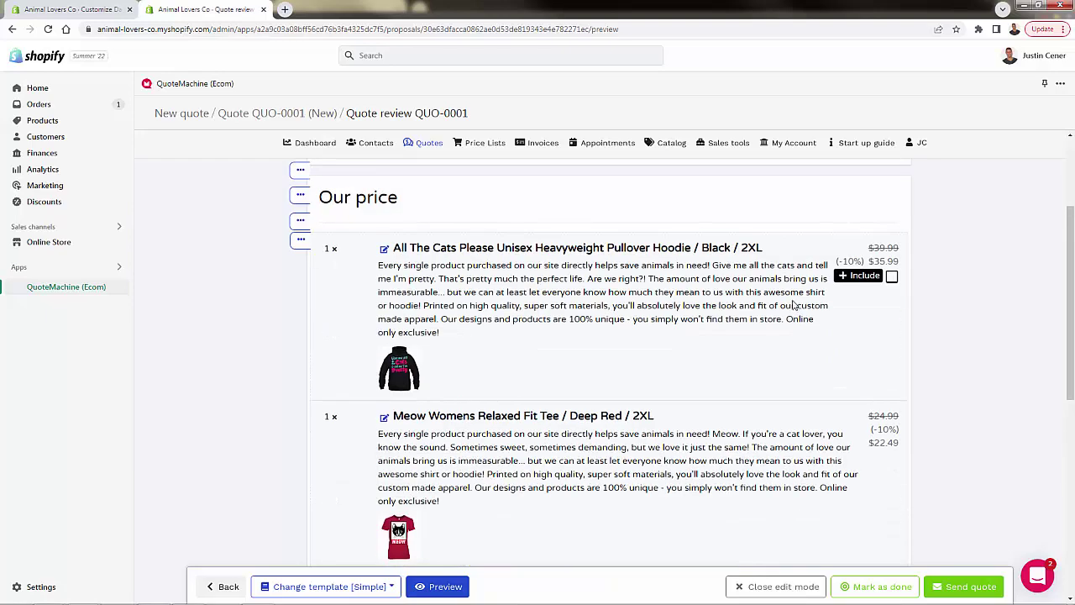
scroll(794, 306, "down", 2)
scroll(794, 311, "down", 7)
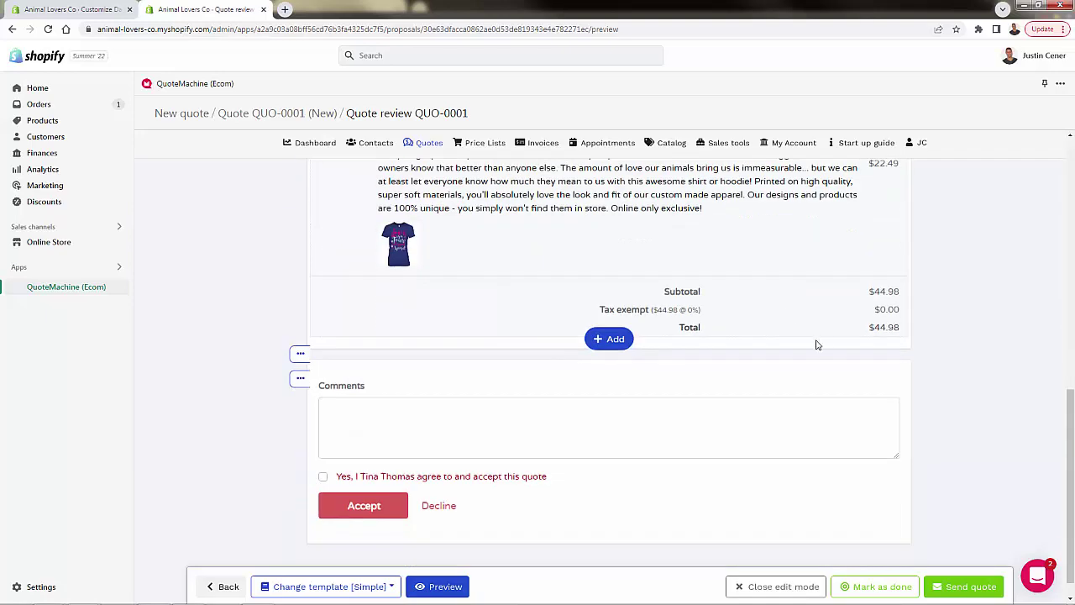
Include the optional hoodie again, review the total and acceptance section, and close the design's edit mode
scroll(812, 340, "up", 6)
scroll(811, 339, "up", 3)
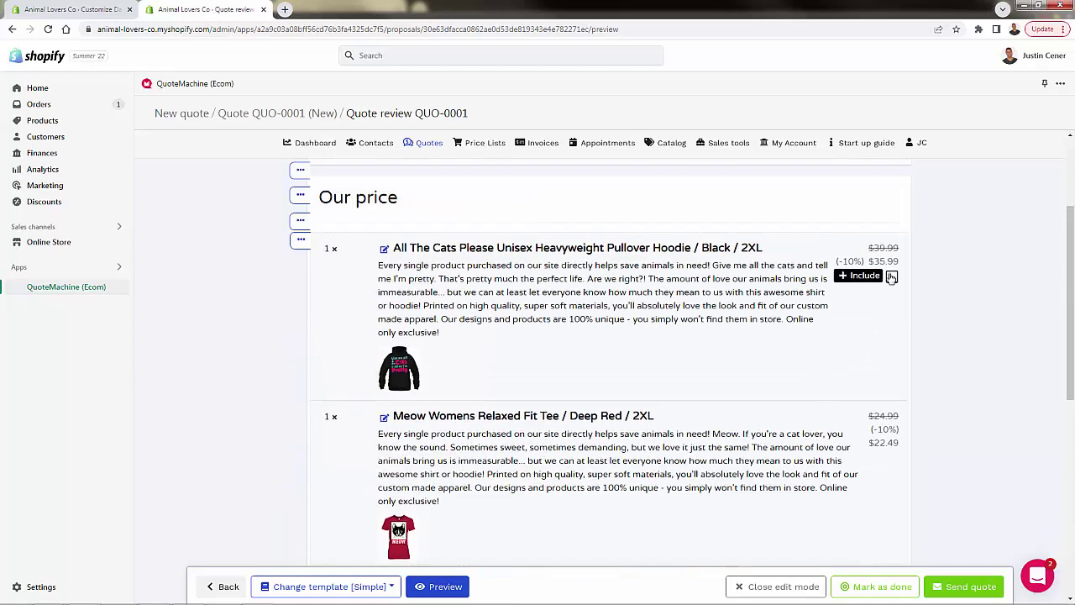
scroll(820, 415, "down", 7)
scroll(820, 414, "down", 1)
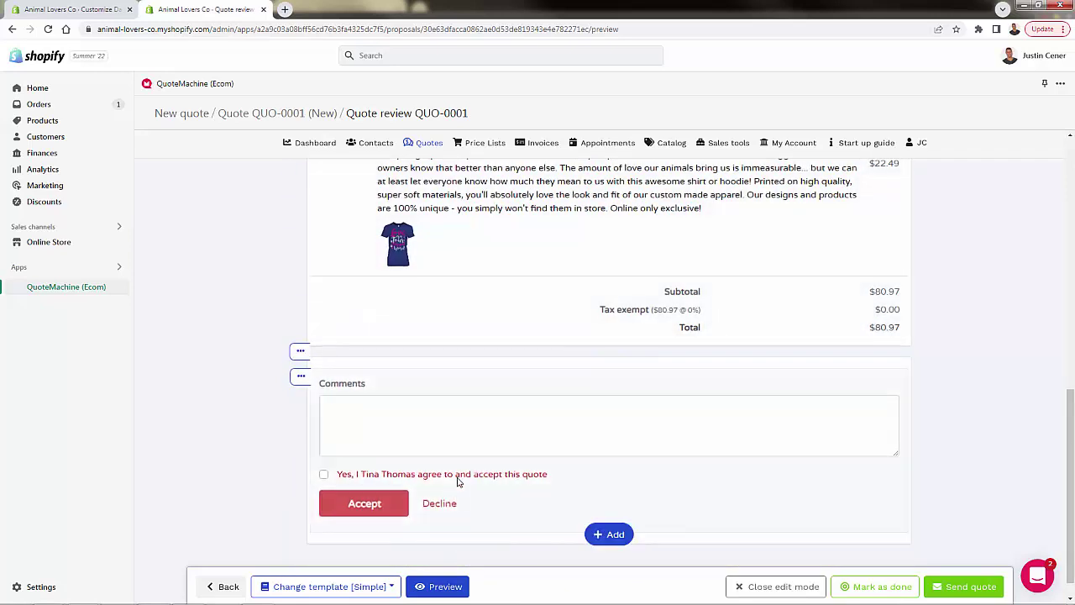
scroll(480, 428, "up", 10)
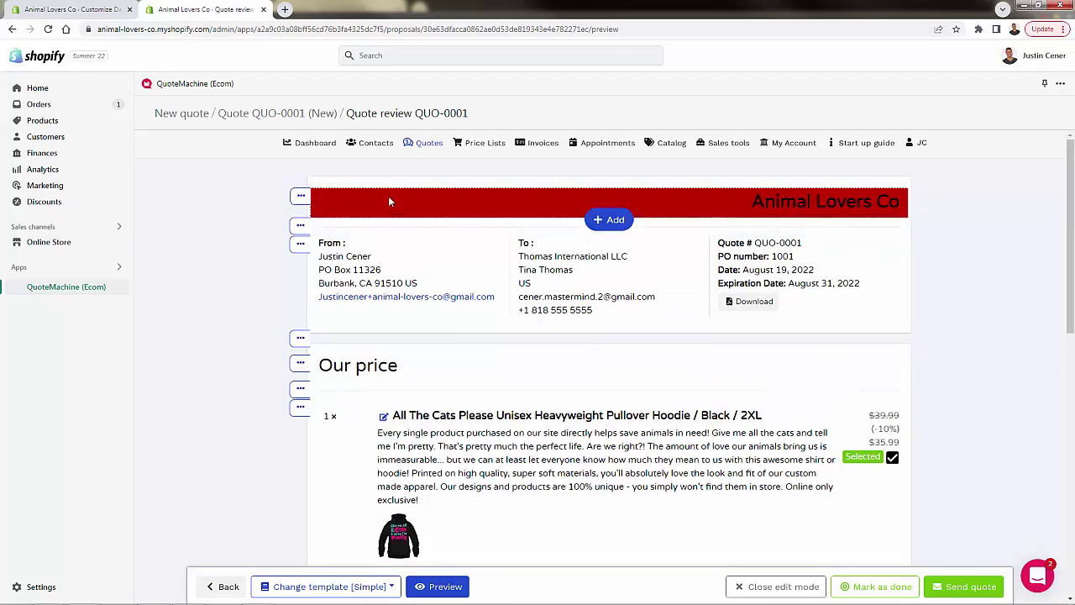
left_click(774, 586)
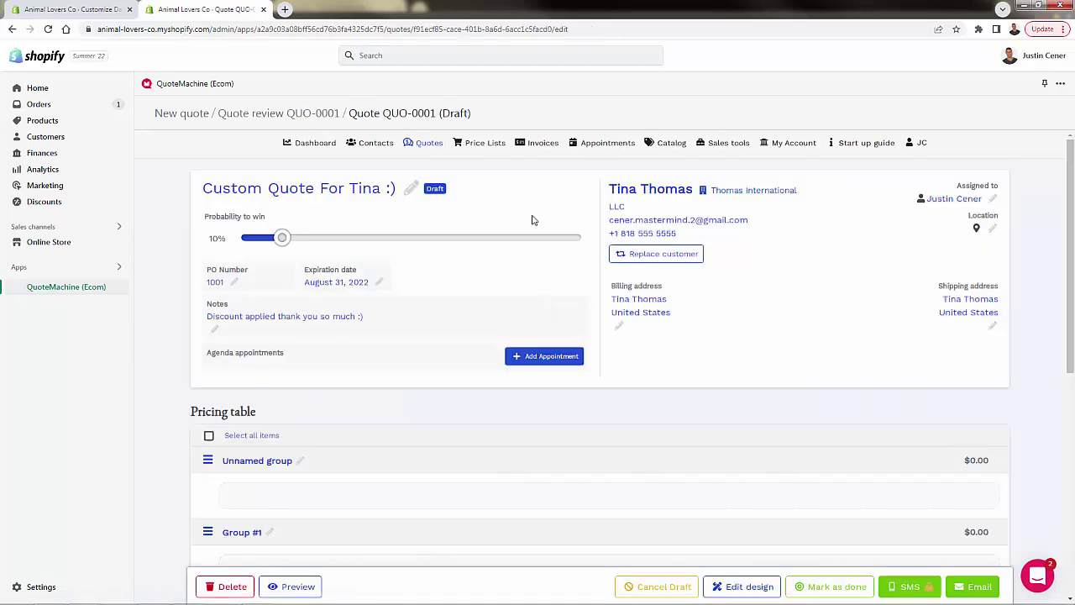
Mark the All The Cats Please hoodie, Meow tee and Four Legged Love tee as optional items in the pricing table
scroll(425, 212, "down", 3)
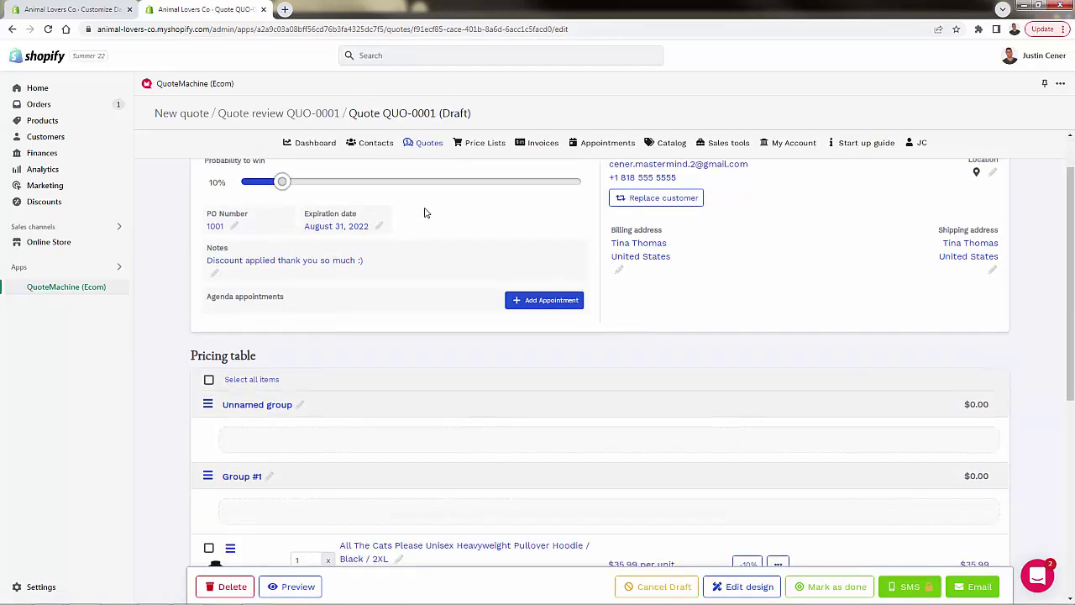
scroll(425, 213, "down", 1)
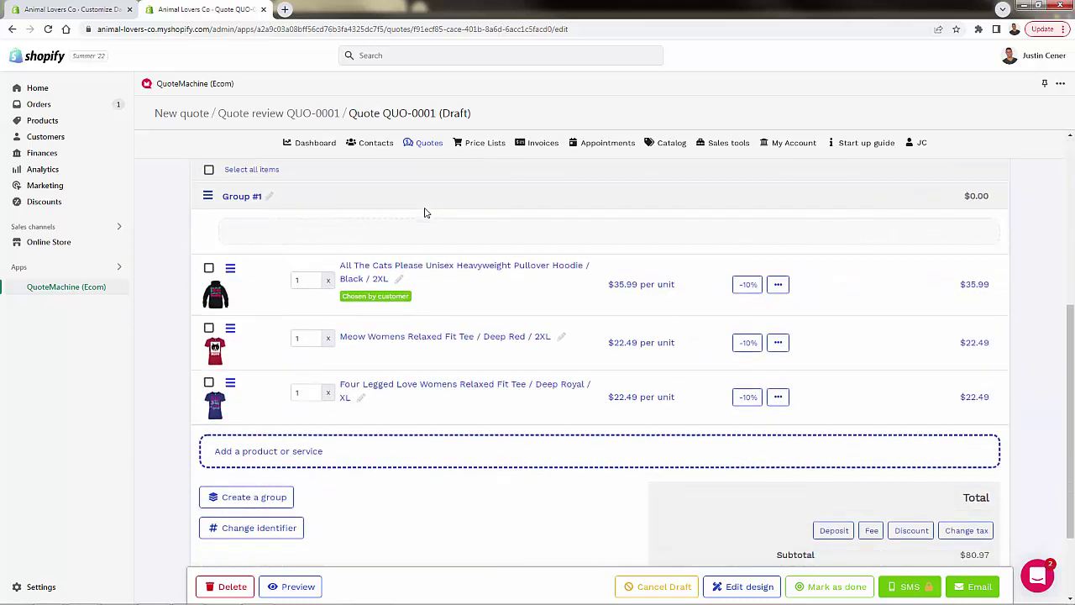
scroll(283, 252, "down", 1)
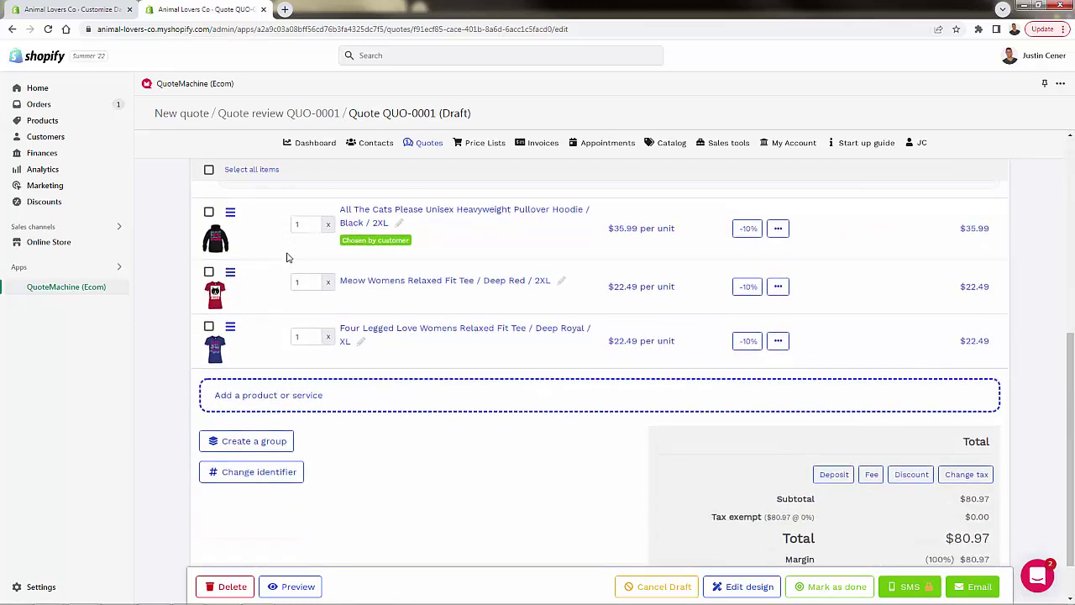
left_click(781, 235)
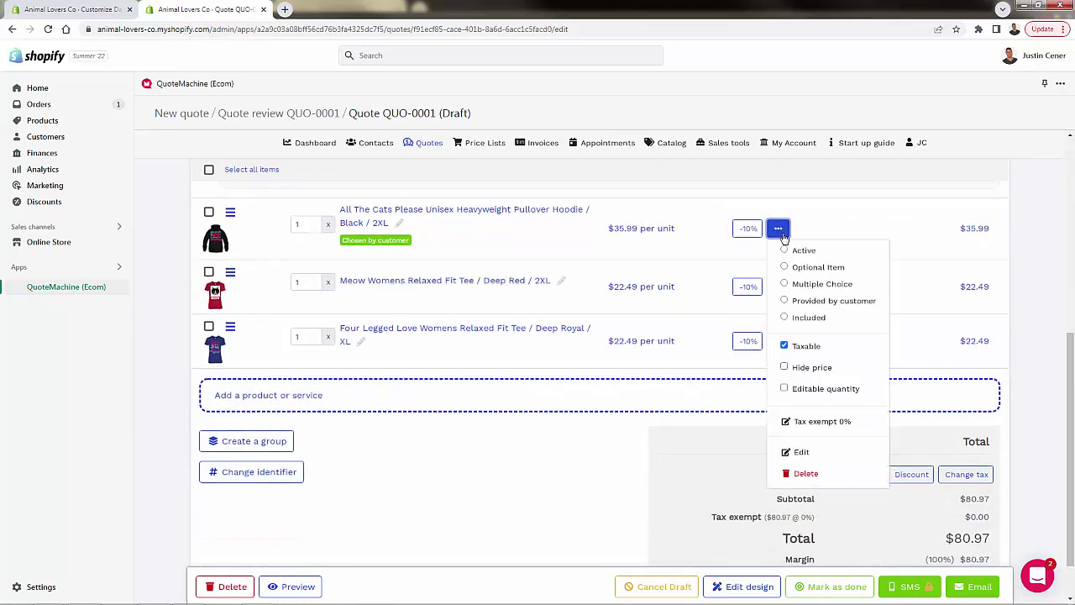
left_click(785, 268)
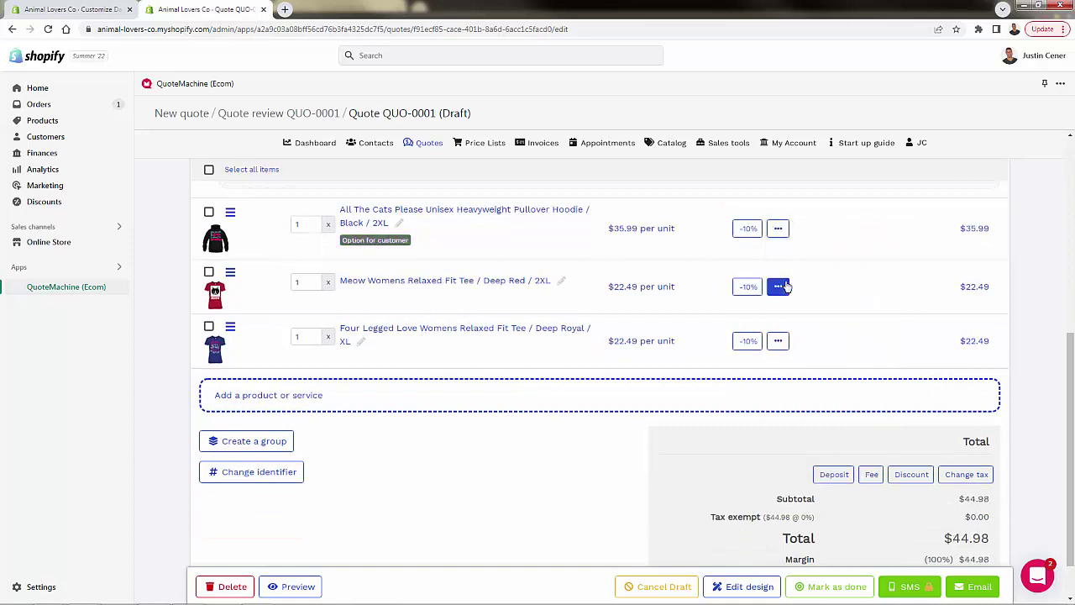
left_click(779, 287)
left_click(798, 325)
left_click(778, 340)
left_click(790, 380)
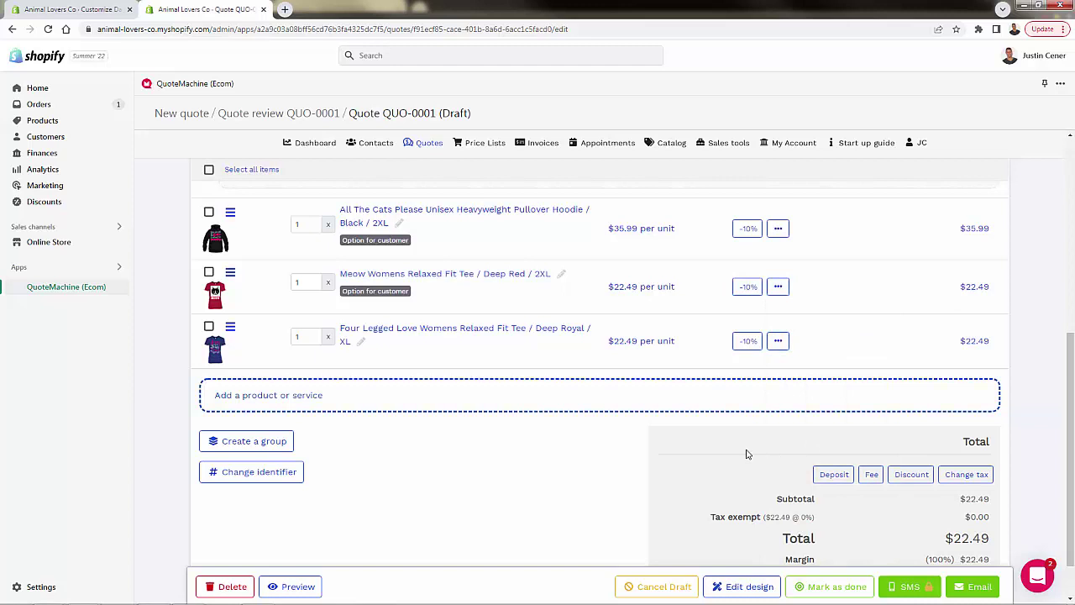
scroll(739, 449, "down", 1)
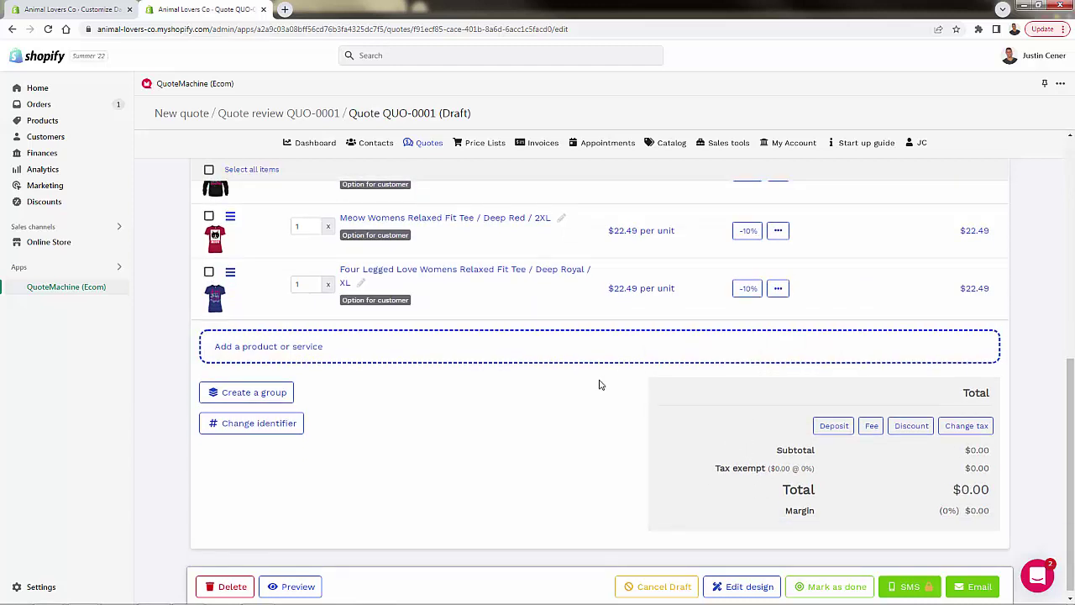
Email the quote to the customer, adding "Thanks so much it was nice chatting." to the message before the sign-off
scroll(599, 384, "up", 2)
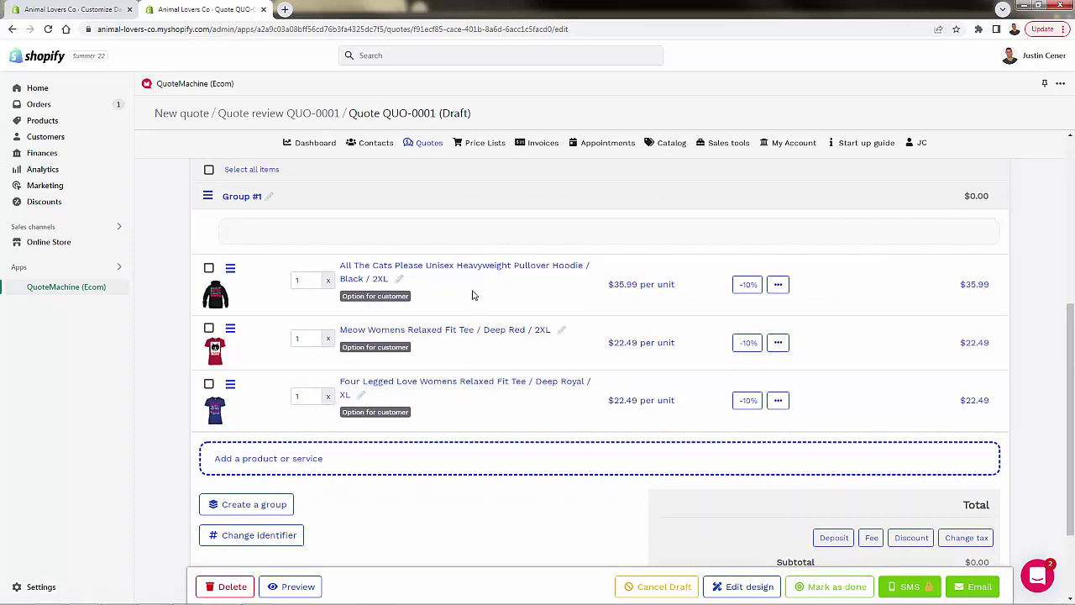
scroll(473, 294, "down", 2)
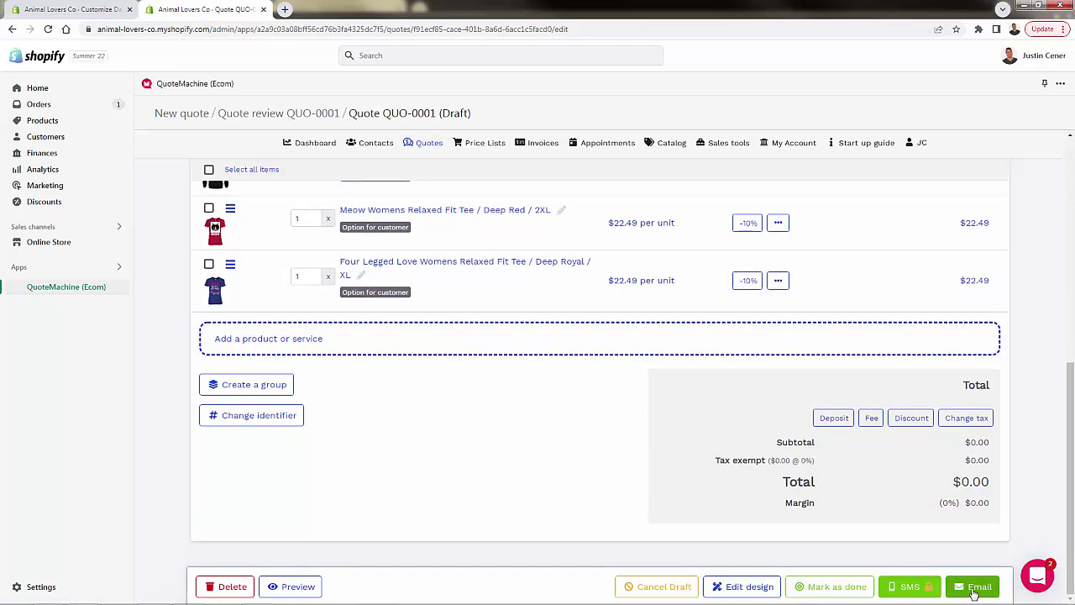
left_click(975, 588)
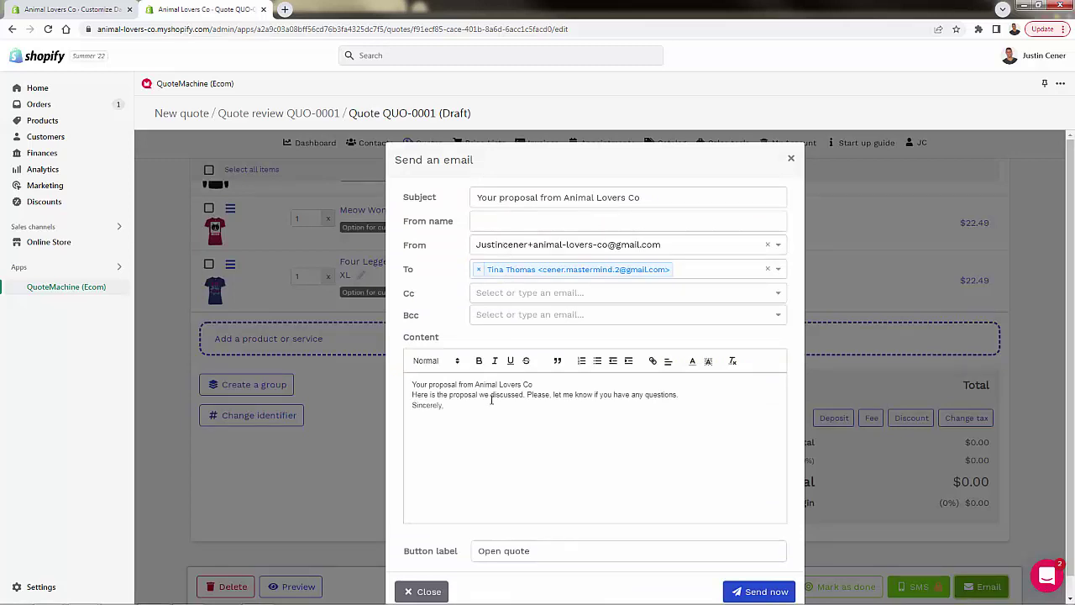
left_click(685, 396)
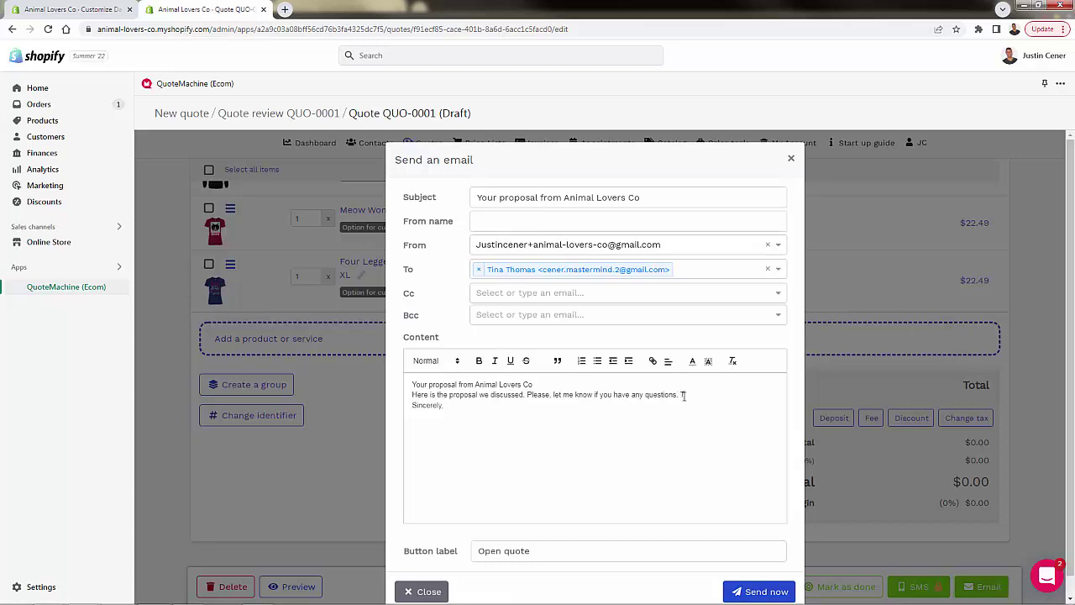
type("Thanks so much it was nice chattin")
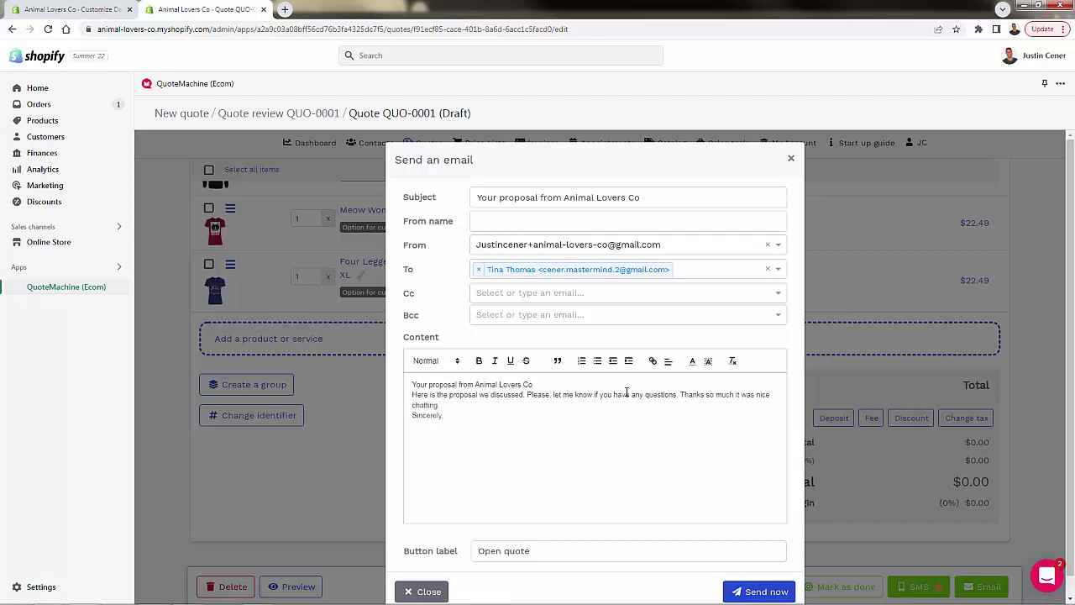
type("g")
scroll(618, 428, "down", 1)
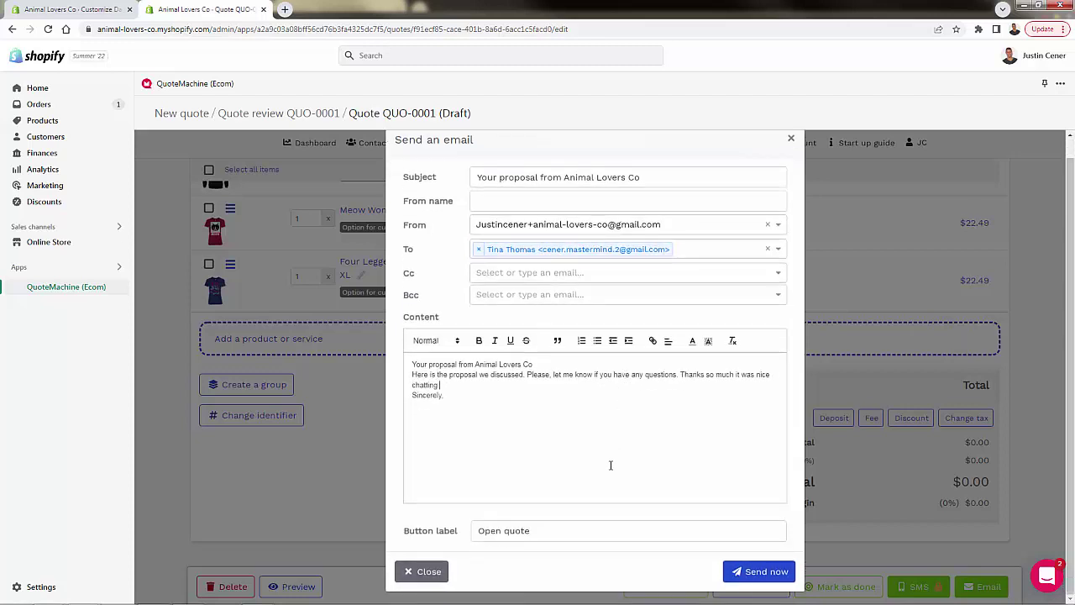
left_click(756, 576)
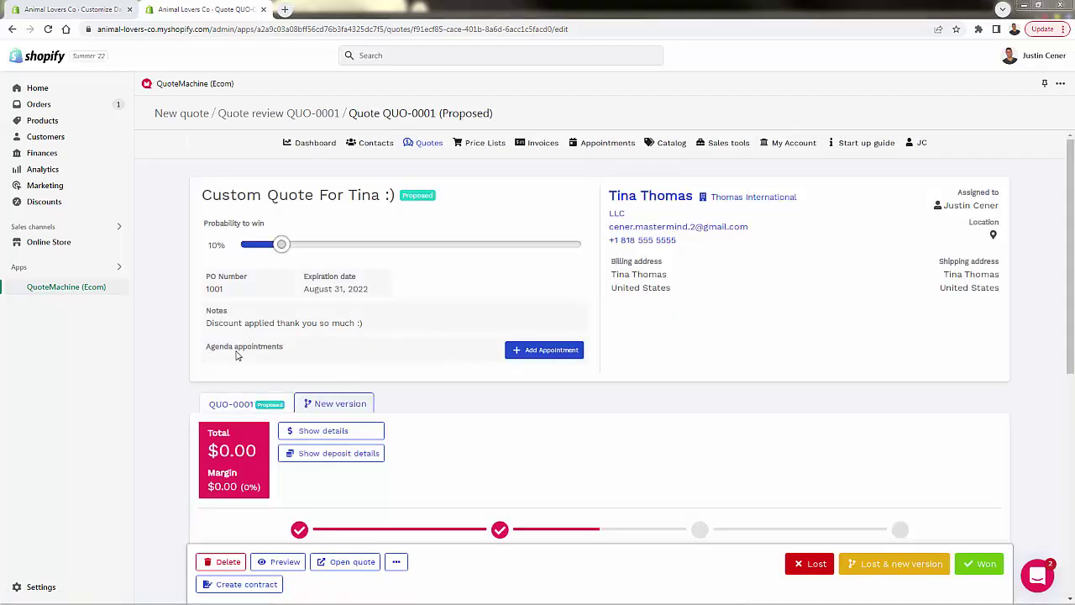
Look over the sent quote's progress timeline, viewing time, questions, emails and activity history
scroll(171, 381, "down", 3)
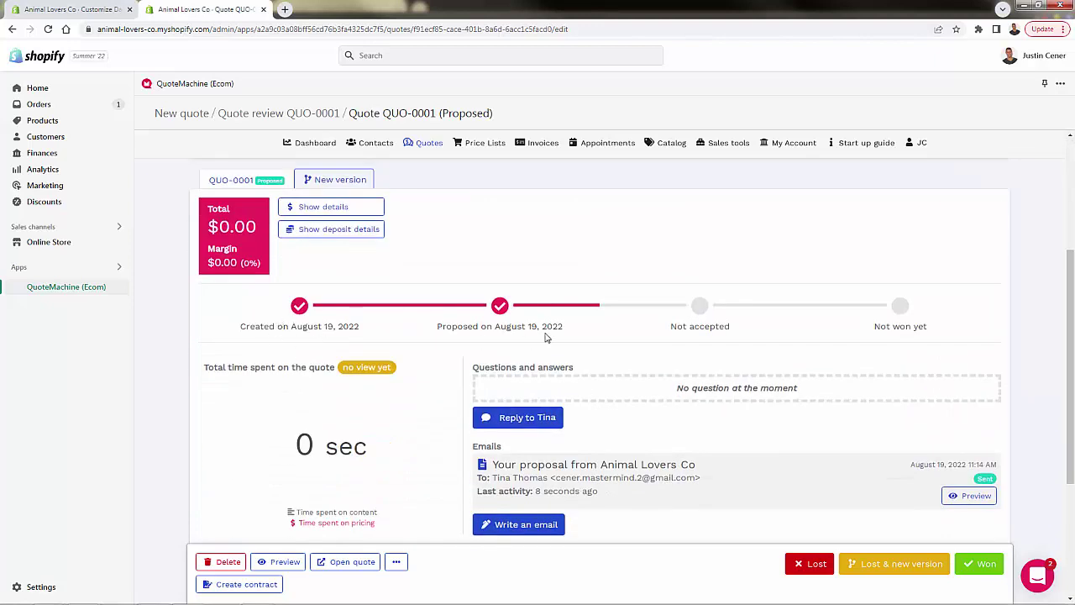
scroll(876, 325, "down", 2)
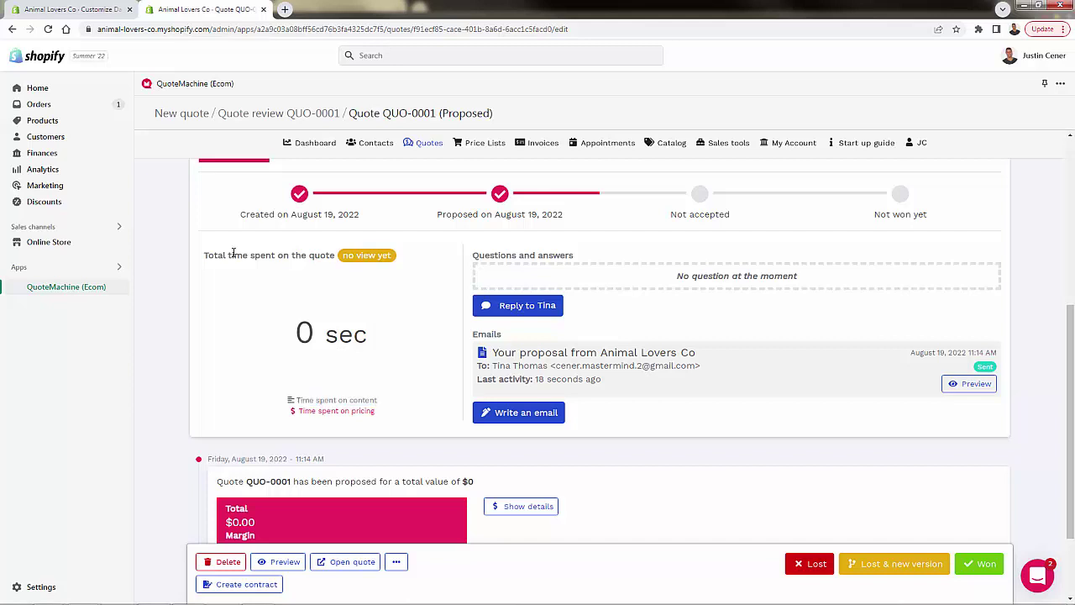
scroll(244, 252, "down", 2)
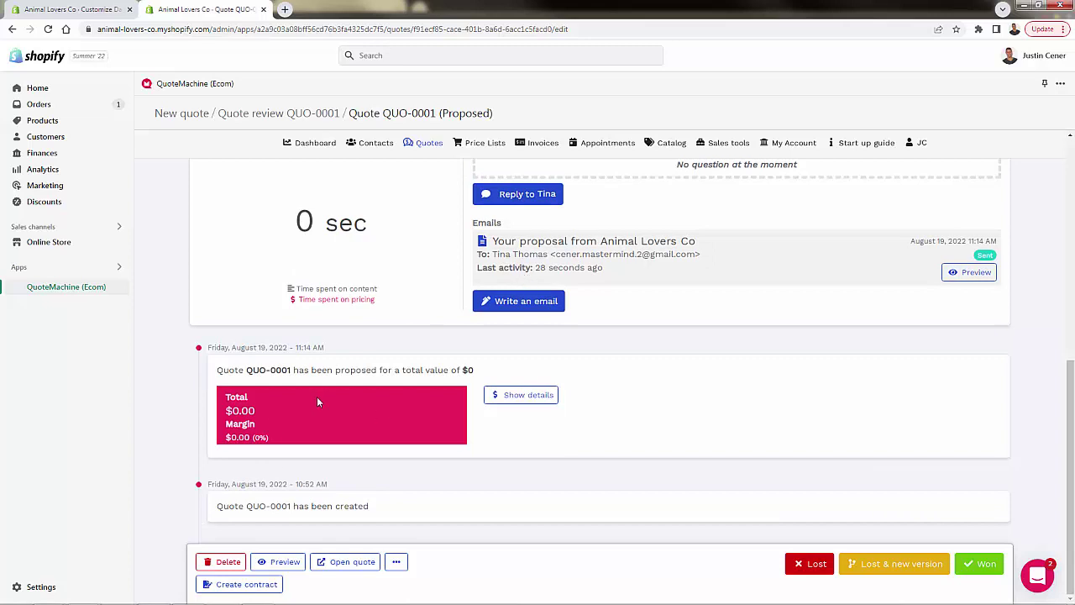
scroll(316, 396, "up", 1)
scroll(317, 403, "up", 3)
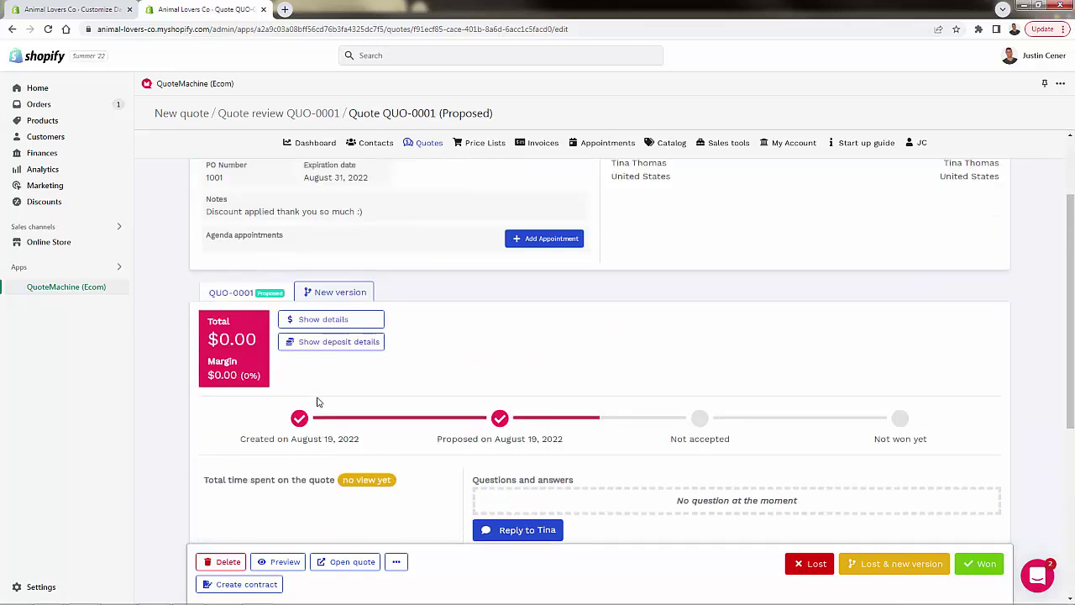
scroll(317, 402, "up", 1)
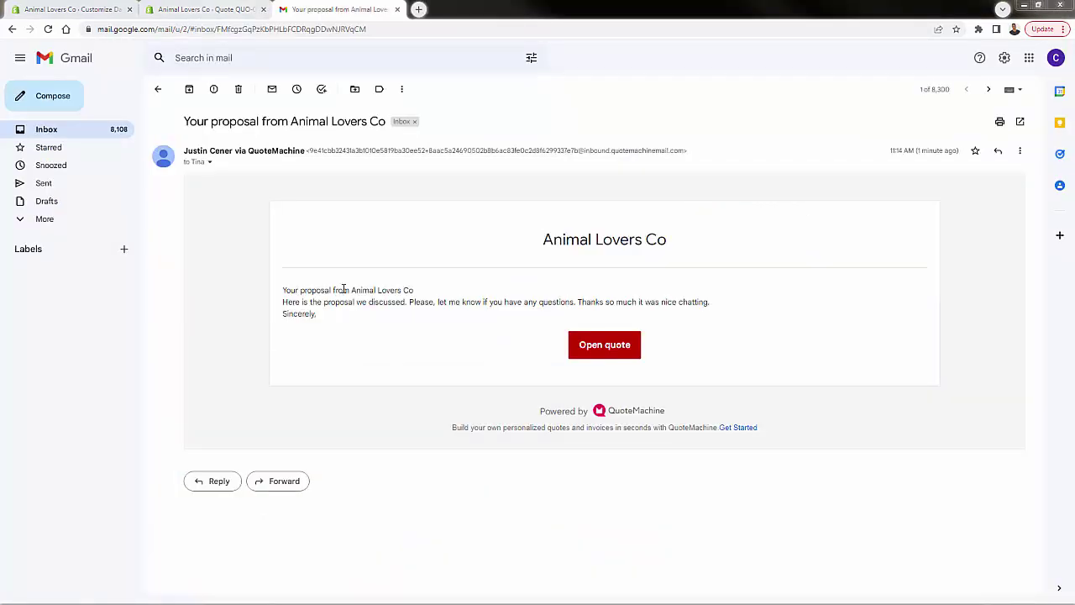
Read the message in the received proposal email, open the quote from it and skim the priced items
left_click_drag(303, 302, 703, 307)
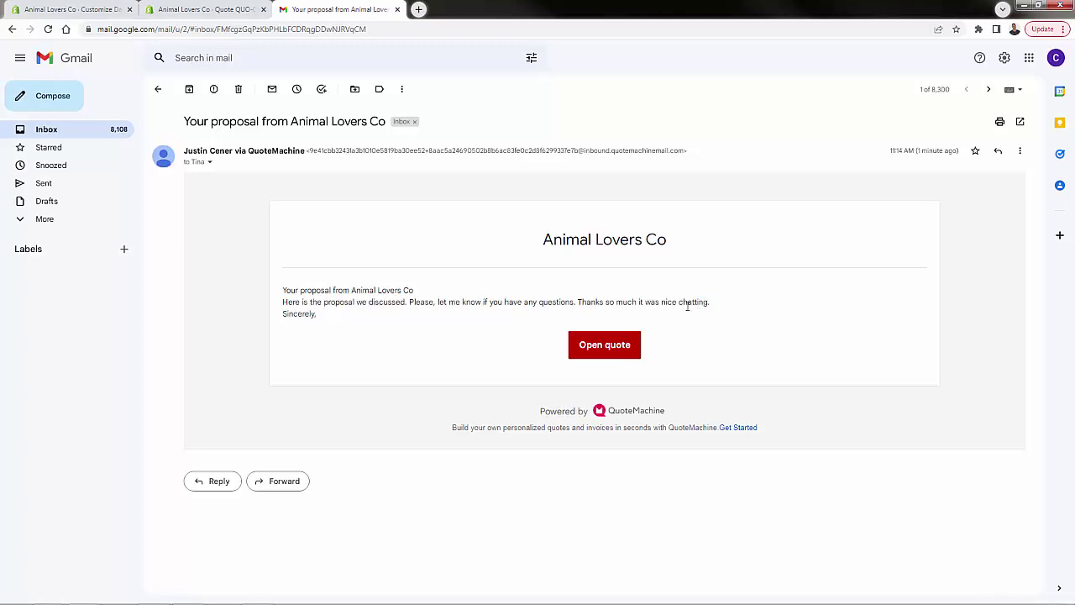
triple_click(689, 305)
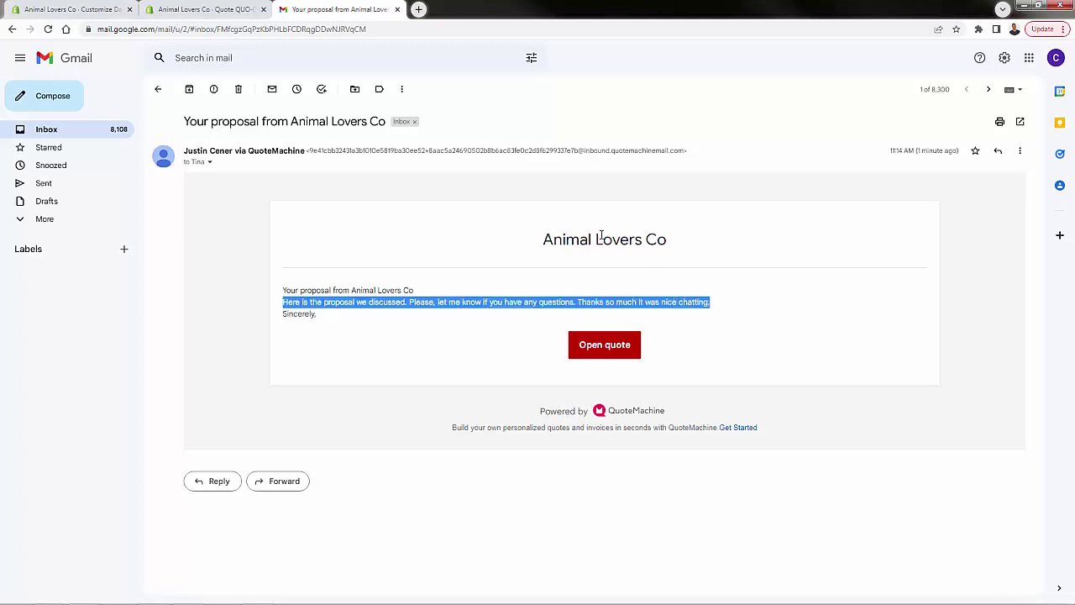
left_click(565, 262)
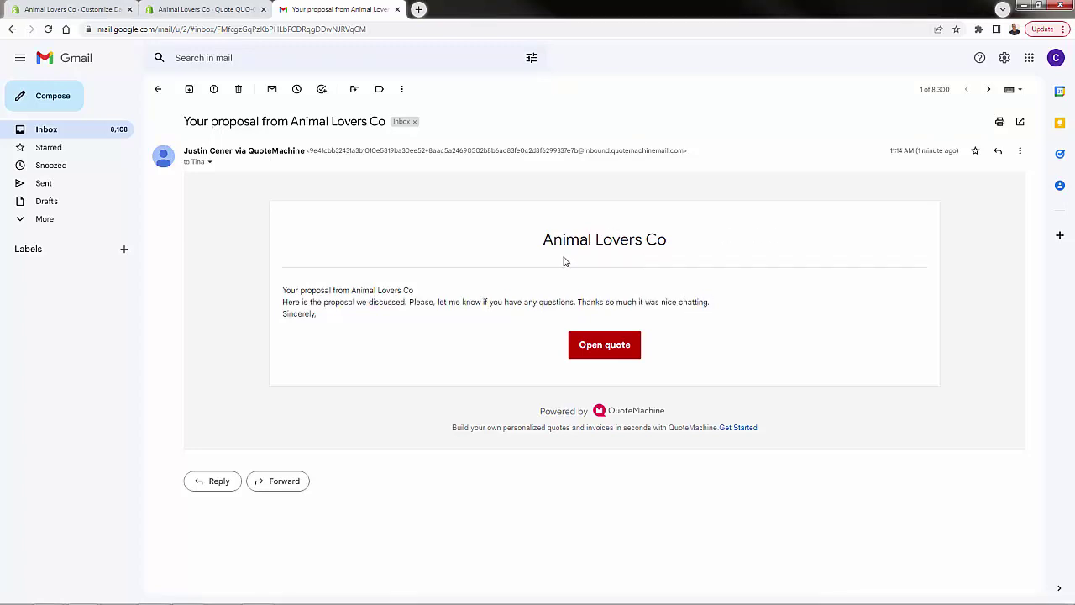
left_click(614, 351)
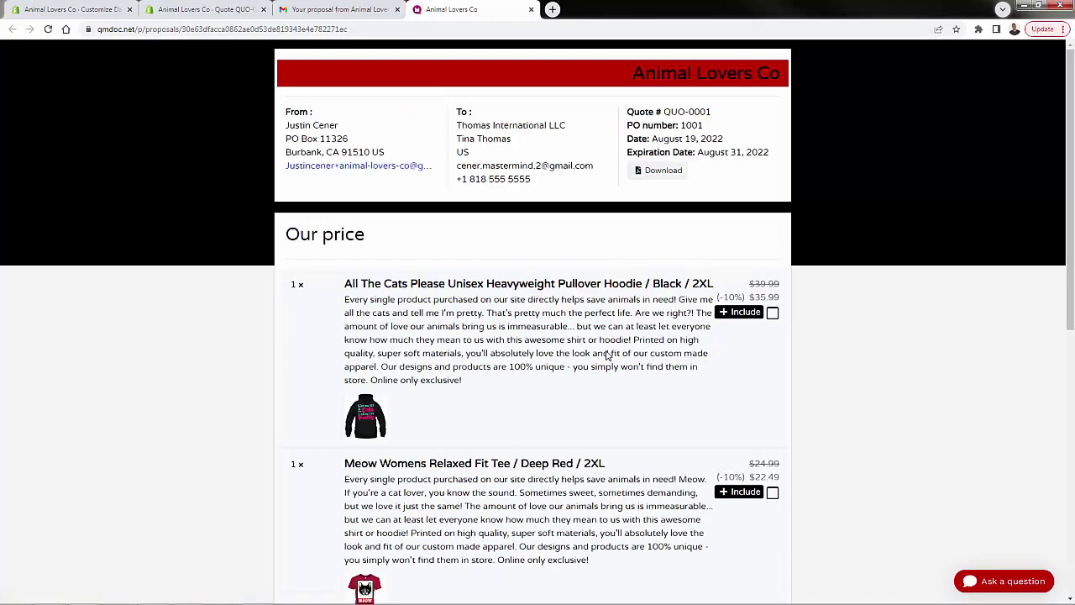
scroll(496, 235, "down", 4)
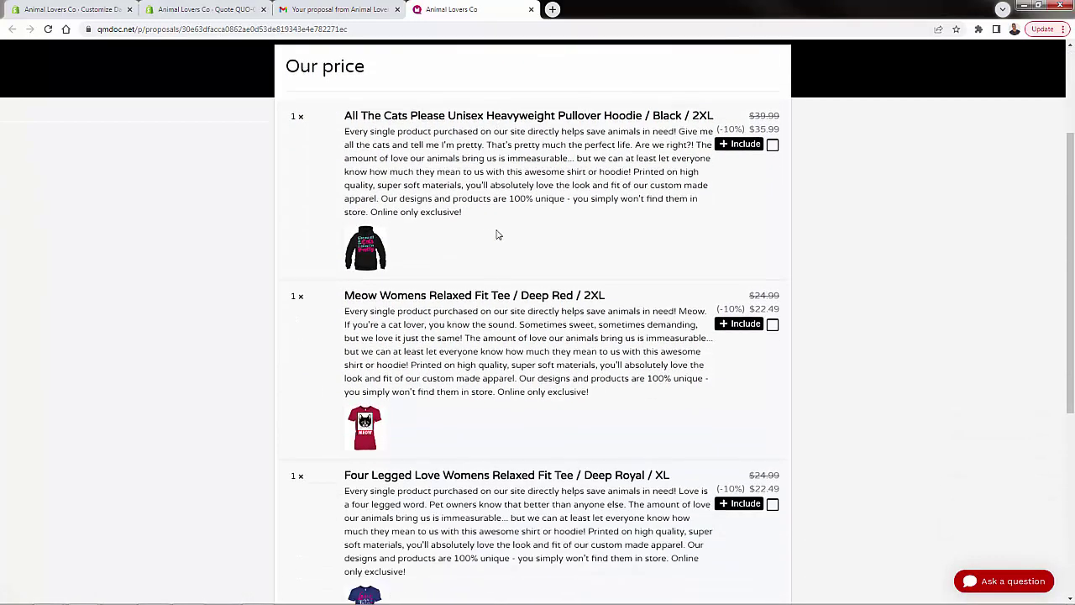
scroll(499, 355, "up", 3)
Switch back to the proposal email in Gmail to recheck its message, and return to the opened quote
left_click(332, 9)
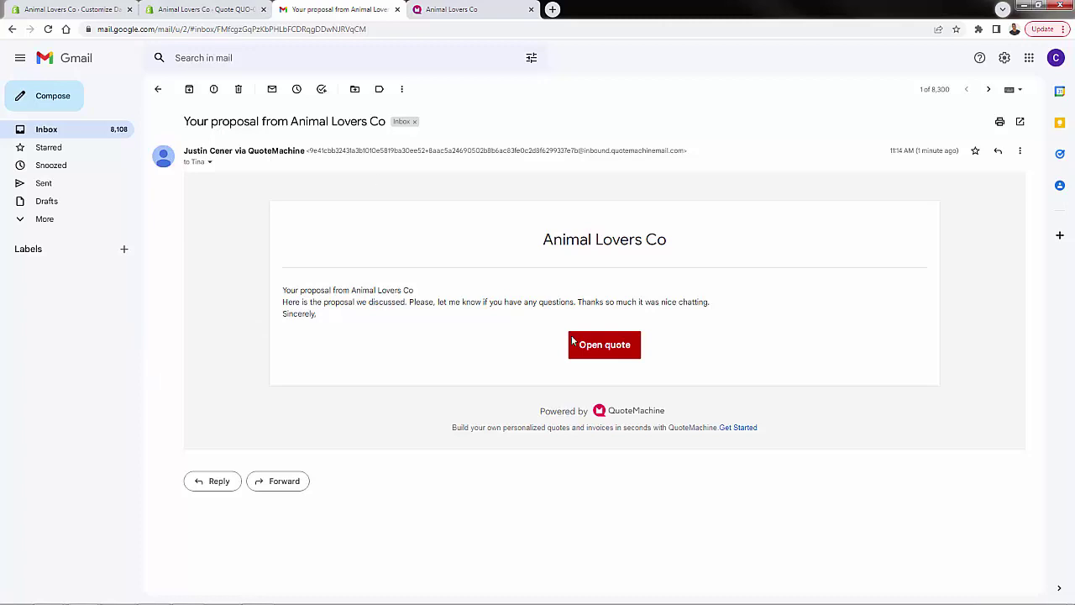
left_click_drag(498, 296, 496, 353)
left_click(496, 354)
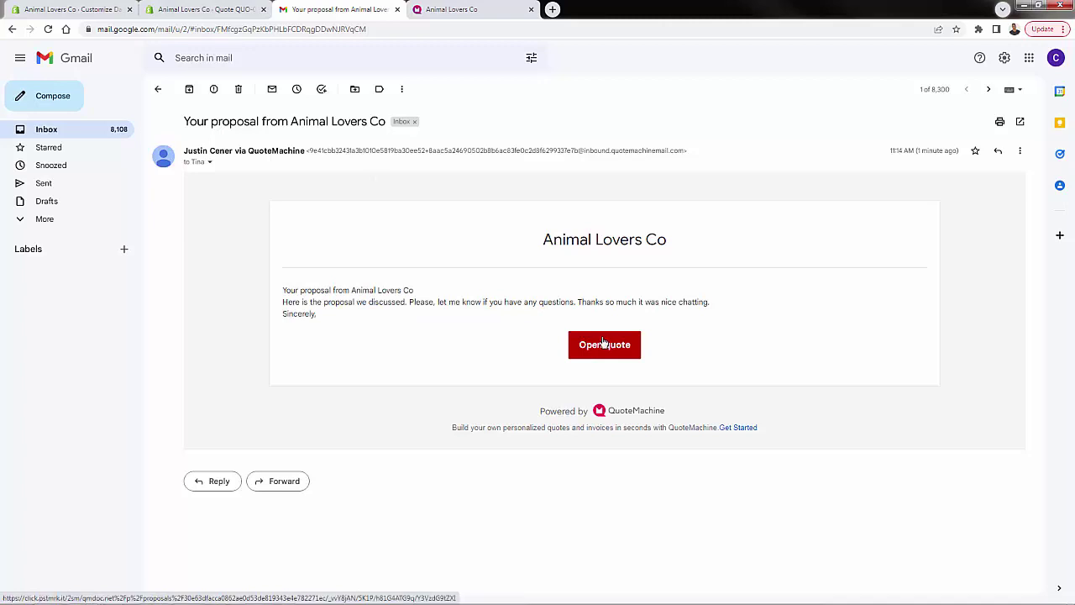
left_click(449, 10)
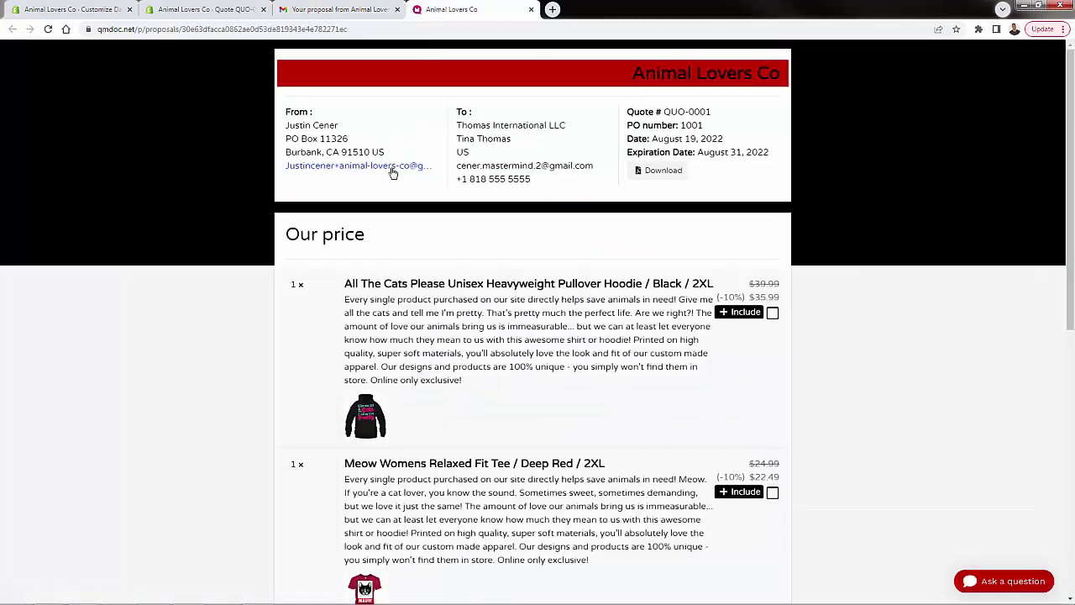
Review the company banner and the sender and recipient details at the head of the customer's quote
double_click(386, 118)
left_click(385, 118)
triple_click(705, 74)
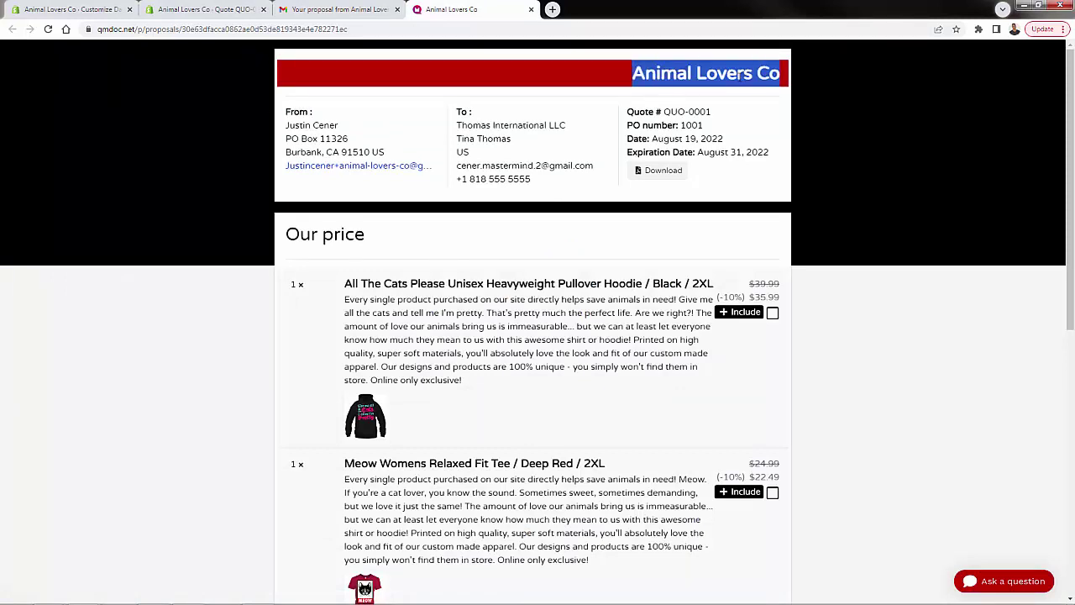
mouse_move(451, 111)
left_mouse_down()
mouse_move(547, 182)
mouse_move(457, 125)
left_mouse_up()
left_click(546, 182)
left_click(457, 126)
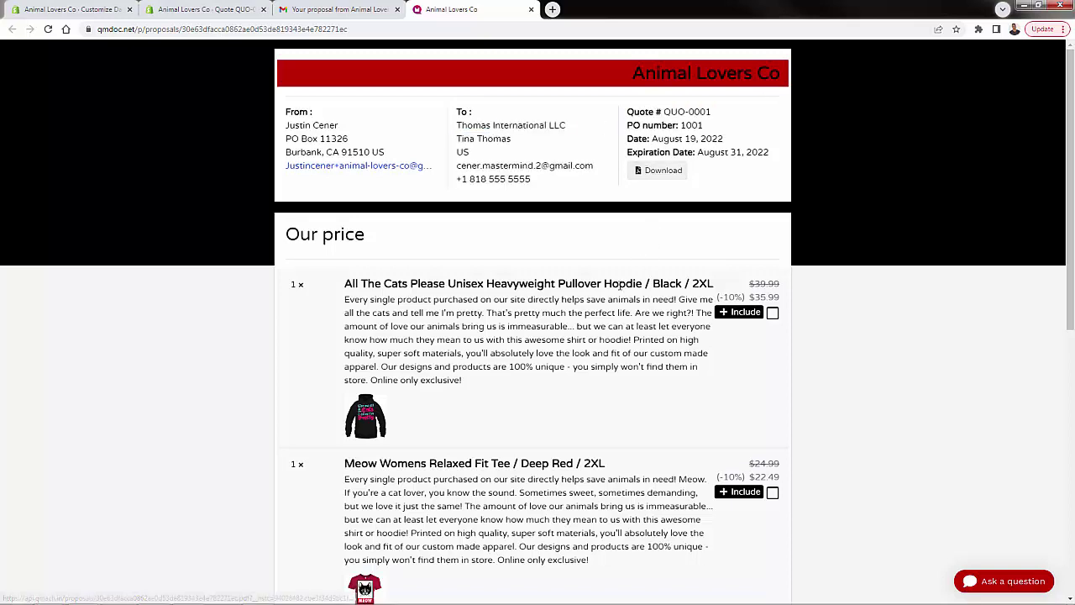
Include the optional All The Cats Please hoodie and Meow tee in the customer's quote
scroll(625, 285, "down", 1)
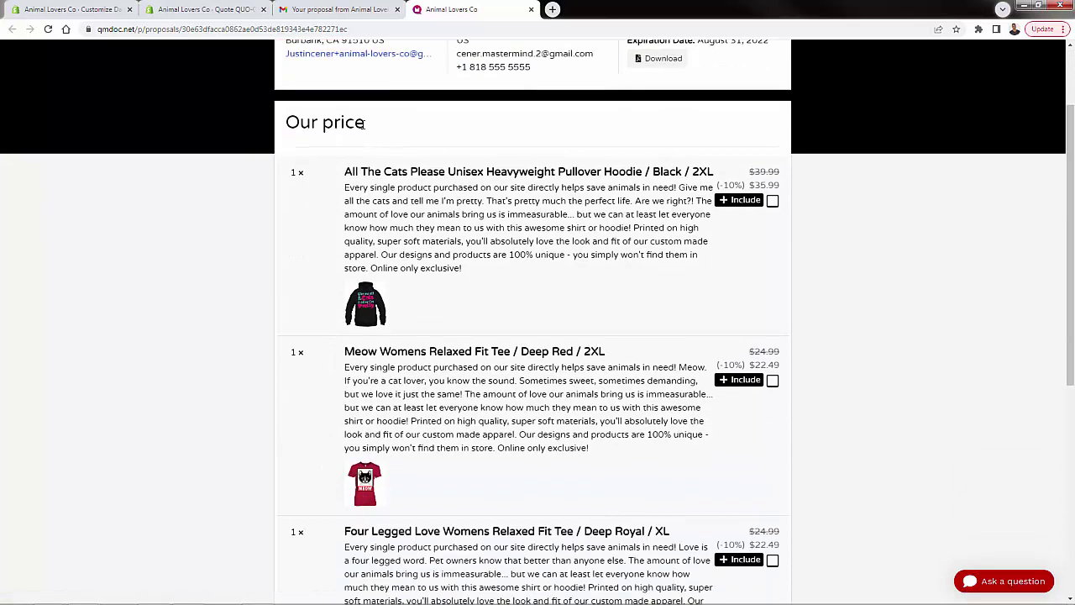
scroll(365, 123, "down", 1)
left_click_drag(360, 115, 433, 199)
left_click(433, 198)
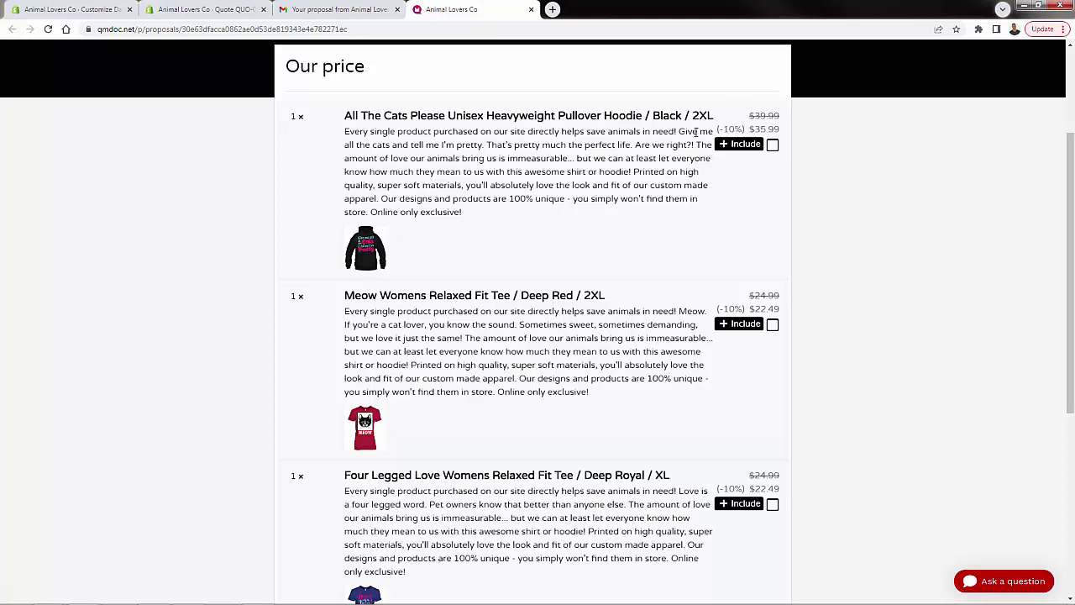
left_click(747, 147)
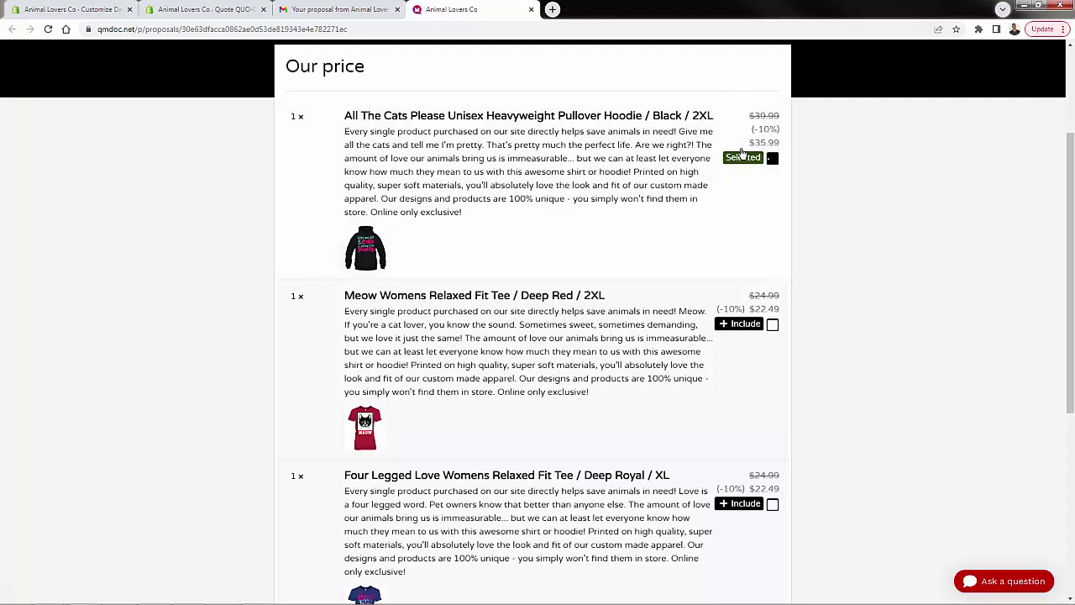
left_click(724, 326)
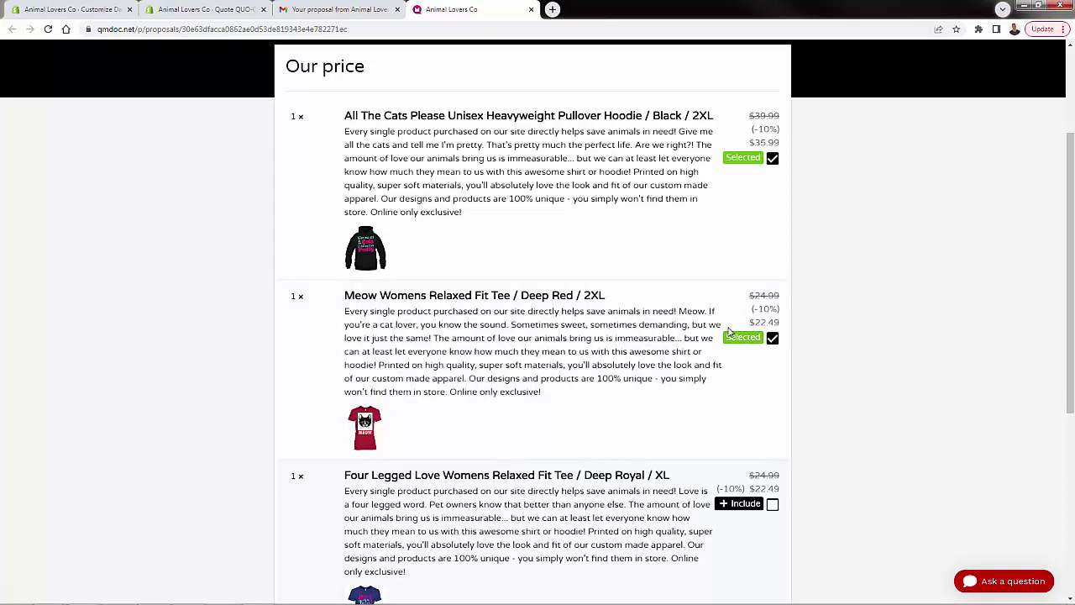
Comment "Thanks for the discount definitely be back next time!", agree to the quote and accept it as the customer
scroll(393, 434, "down", 1)
scroll(393, 434, "down", 4)
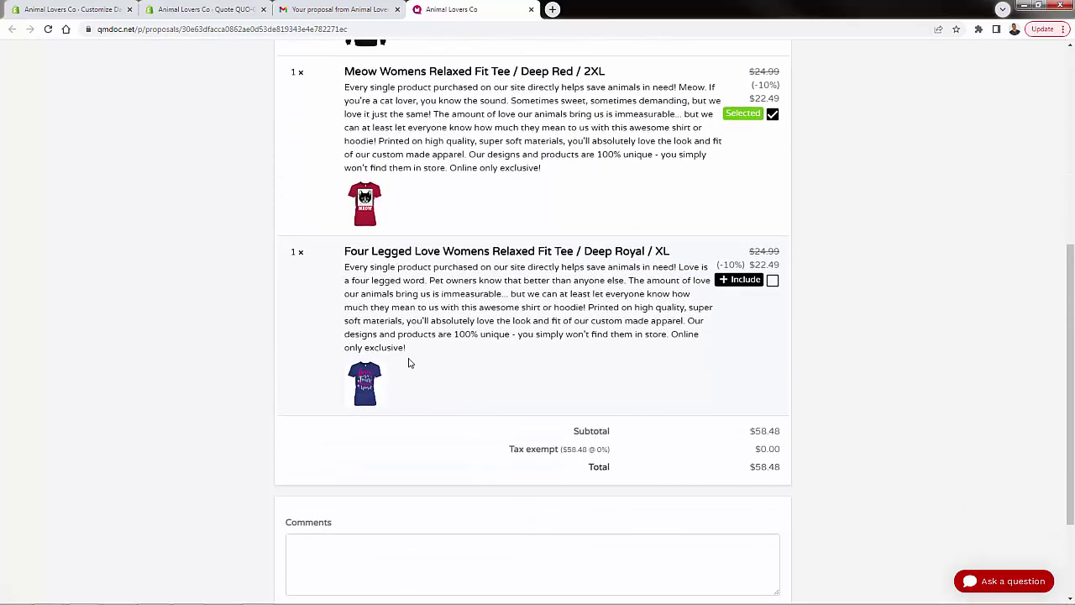
scroll(585, 375, "down", 2)
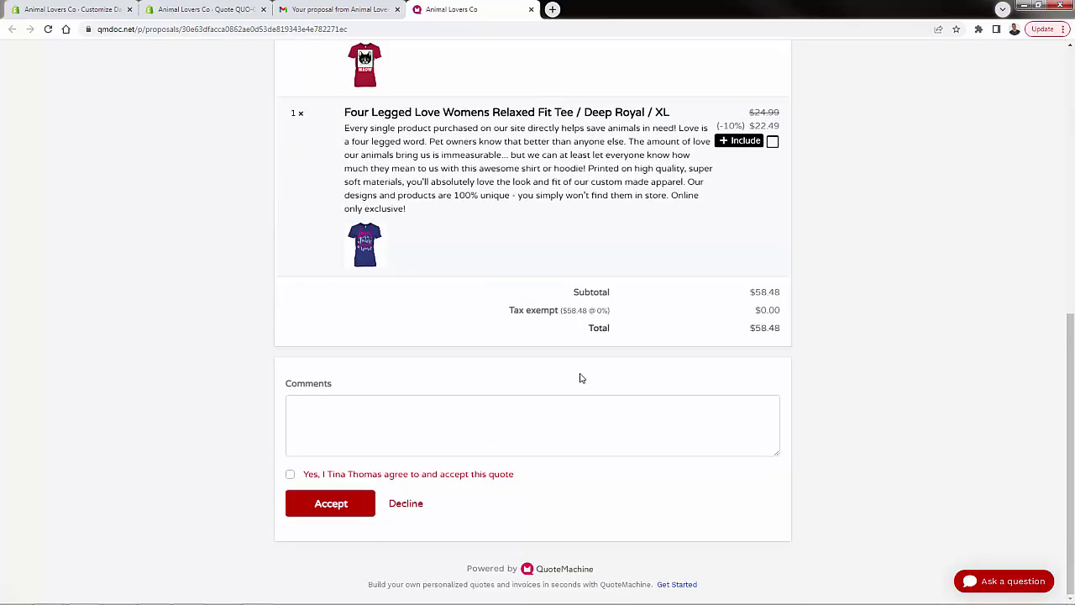
left_click(492, 418)
type("Thanks for th")
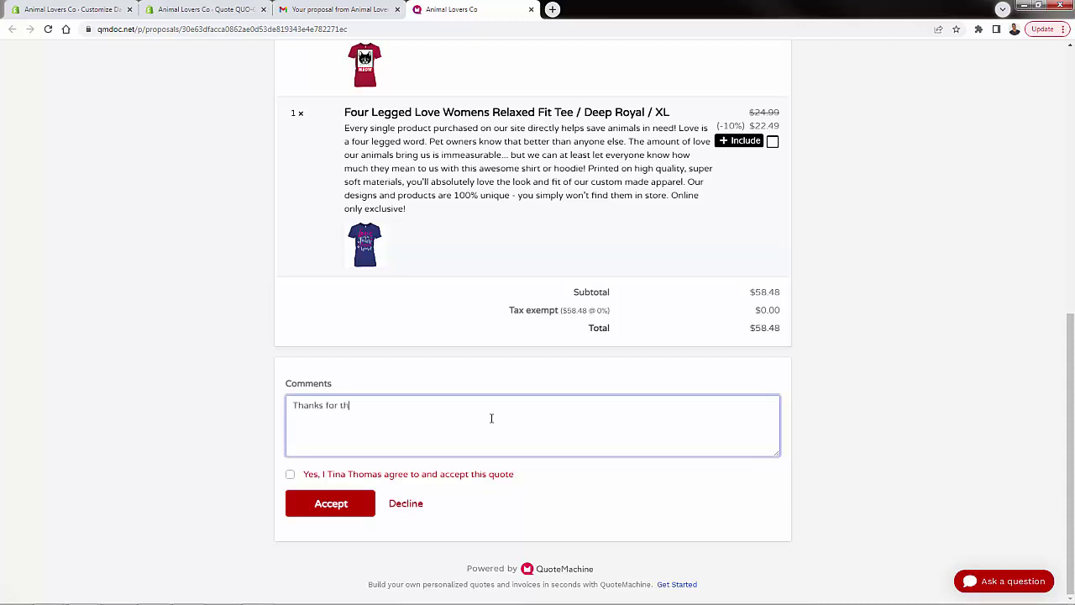
type("e discount definitely be back next time!")
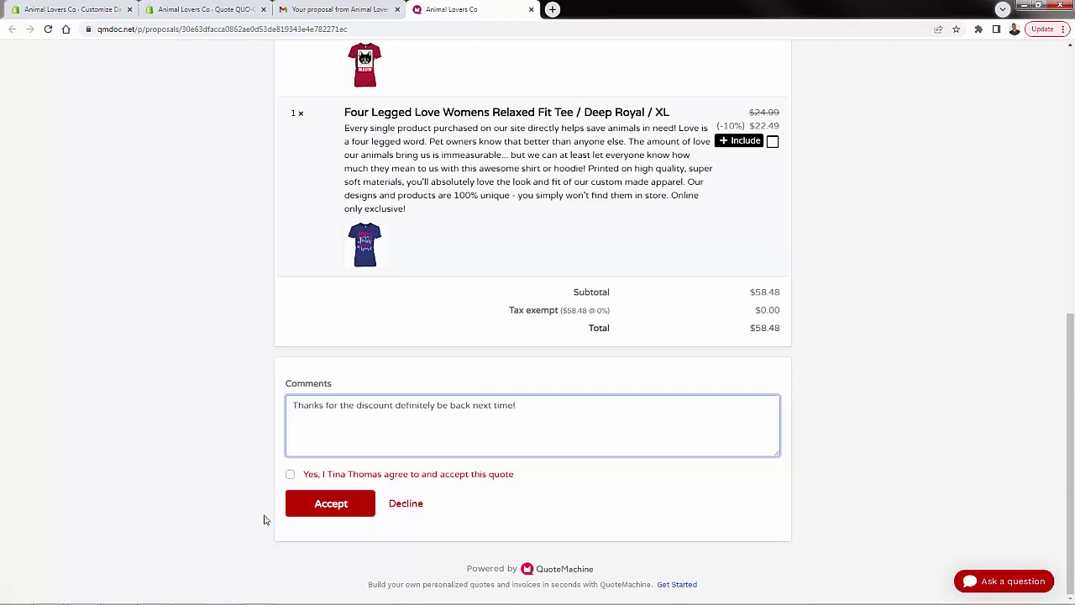
left_click(290, 474)
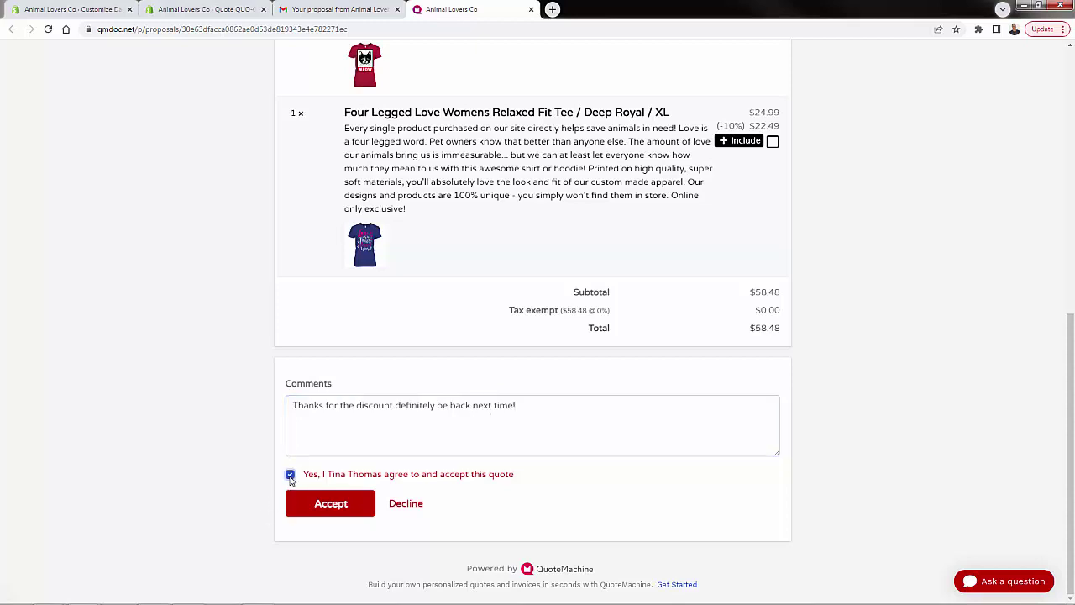
left_click(331, 504)
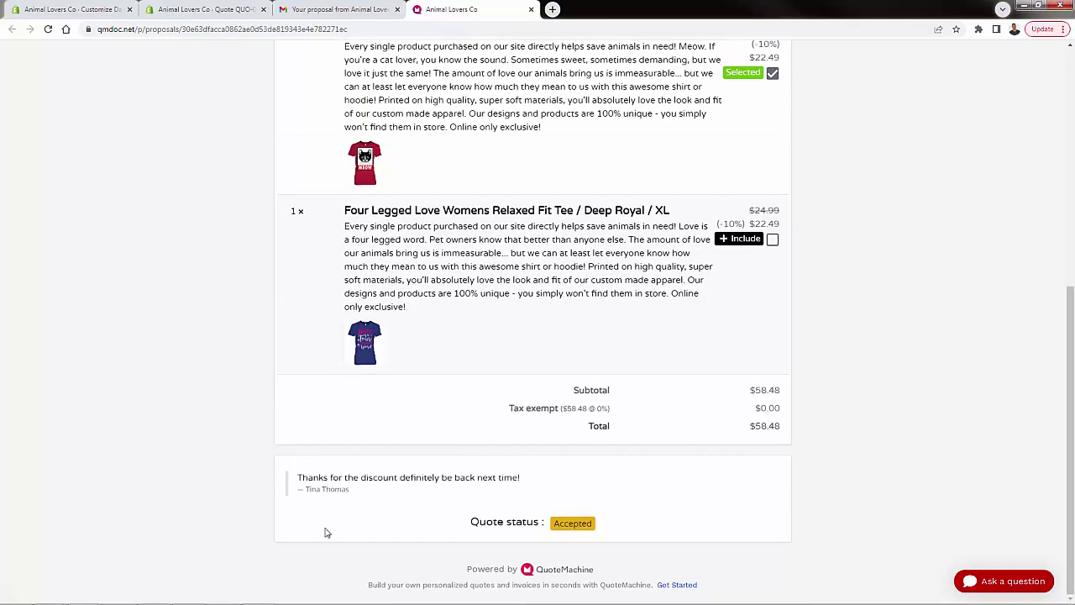
scroll(637, 505, "up", 10)
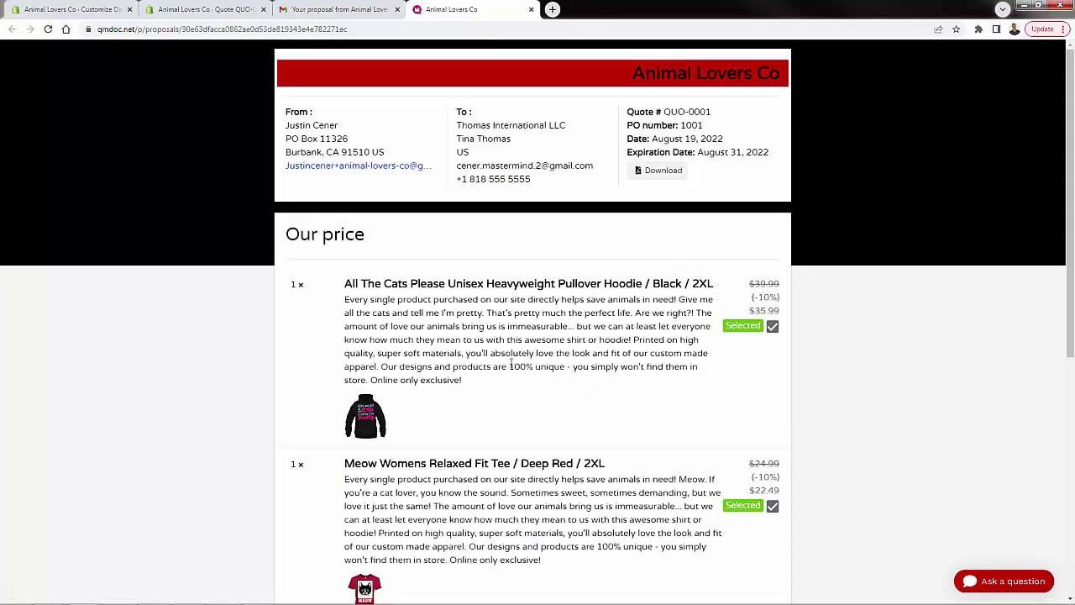
Switch to the quote in Shopify's QuoteMachine, reload it and examine its total, progress timeline, viewing time and activity history
left_click(214, 12)
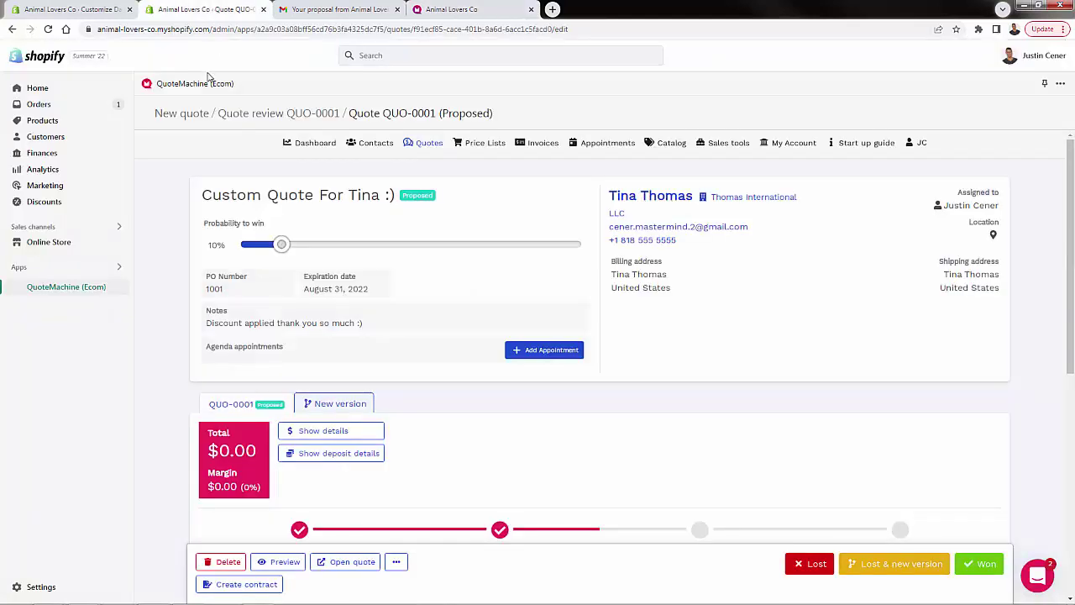
left_click(48, 29)
scroll(217, 405, "down", 1)
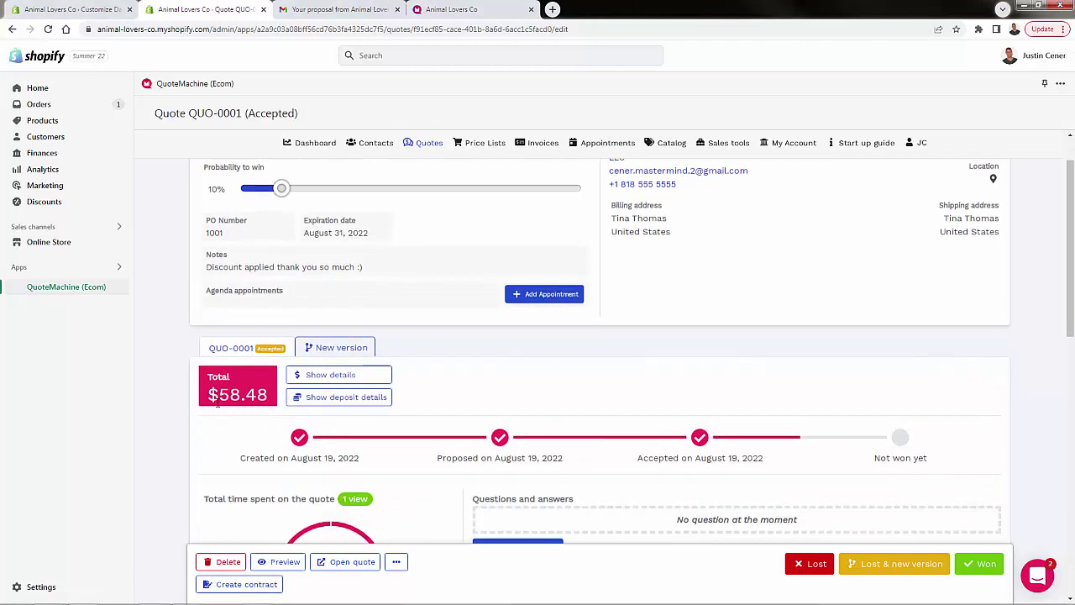
scroll(259, 391, "down", 3)
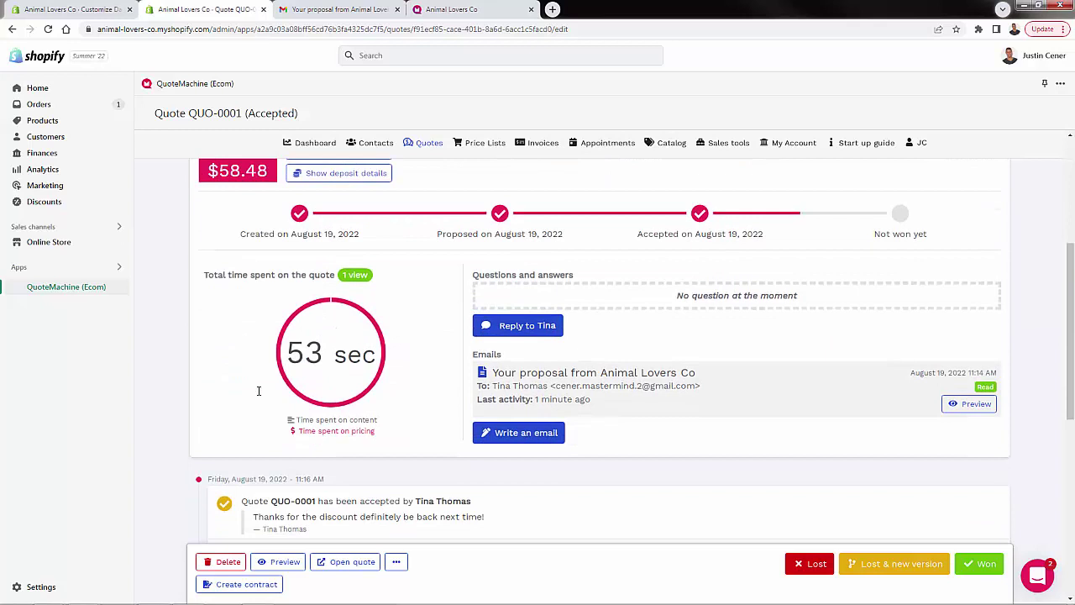
scroll(262, 395, "down", 2)
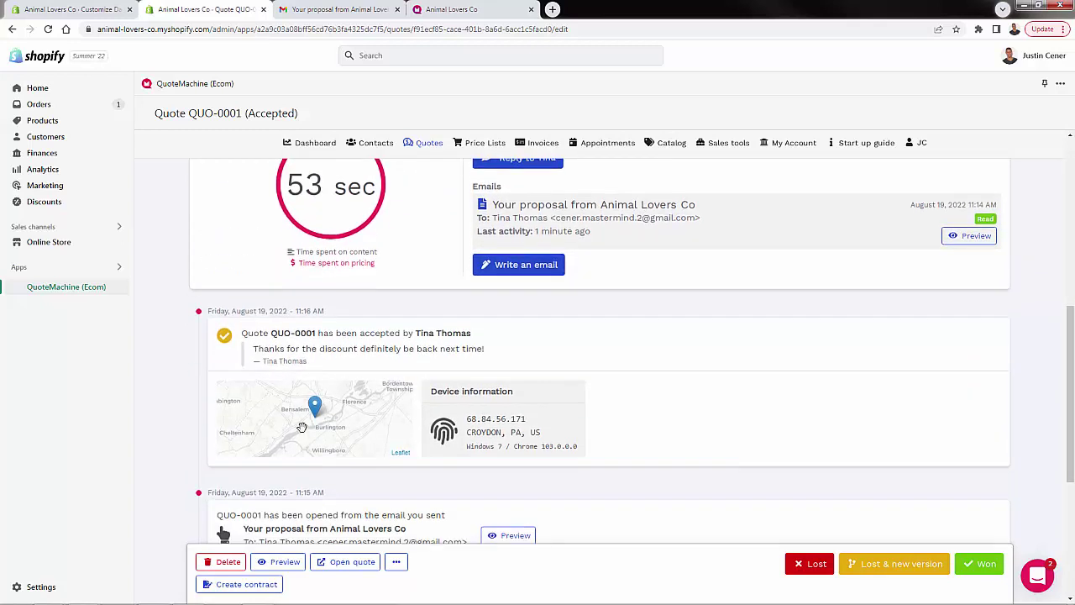
scroll(510, 431, "down", 2)
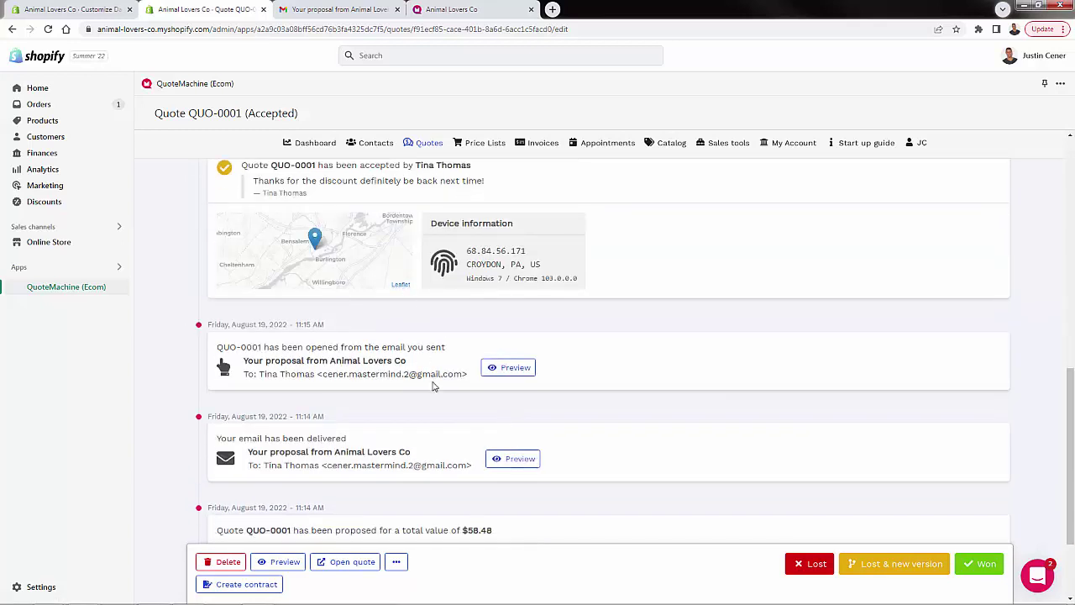
scroll(344, 445, "down", 2)
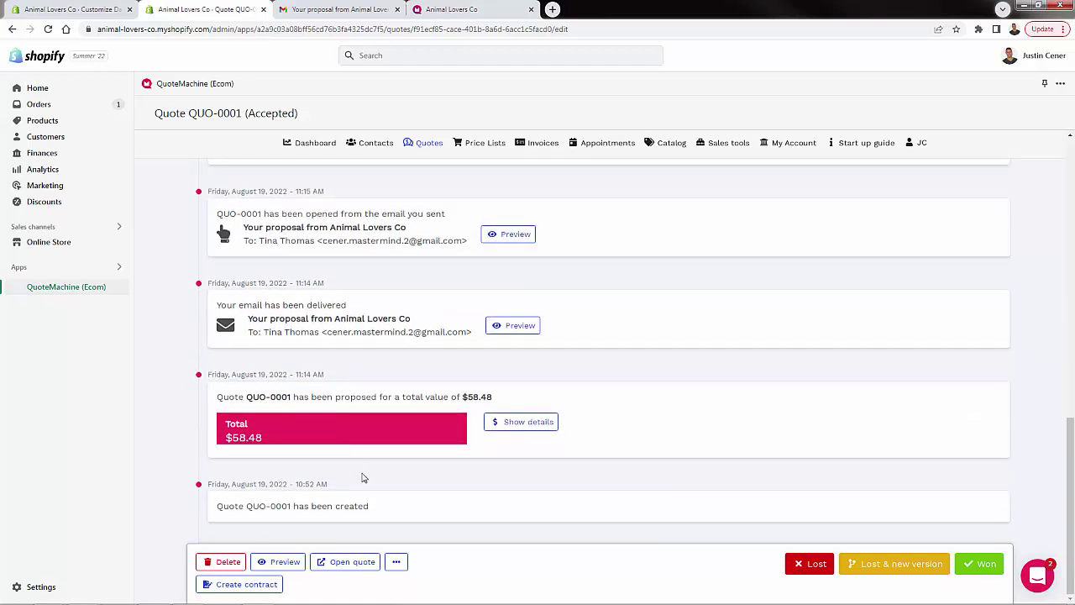
scroll(362, 478, "up", 5)
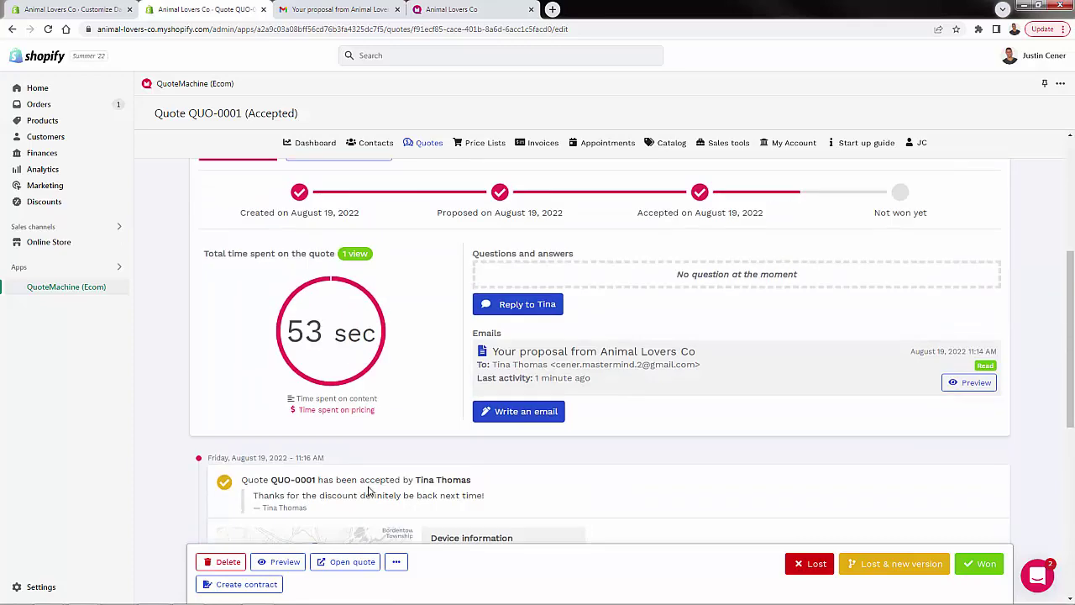
scroll(368, 492, "up", 3)
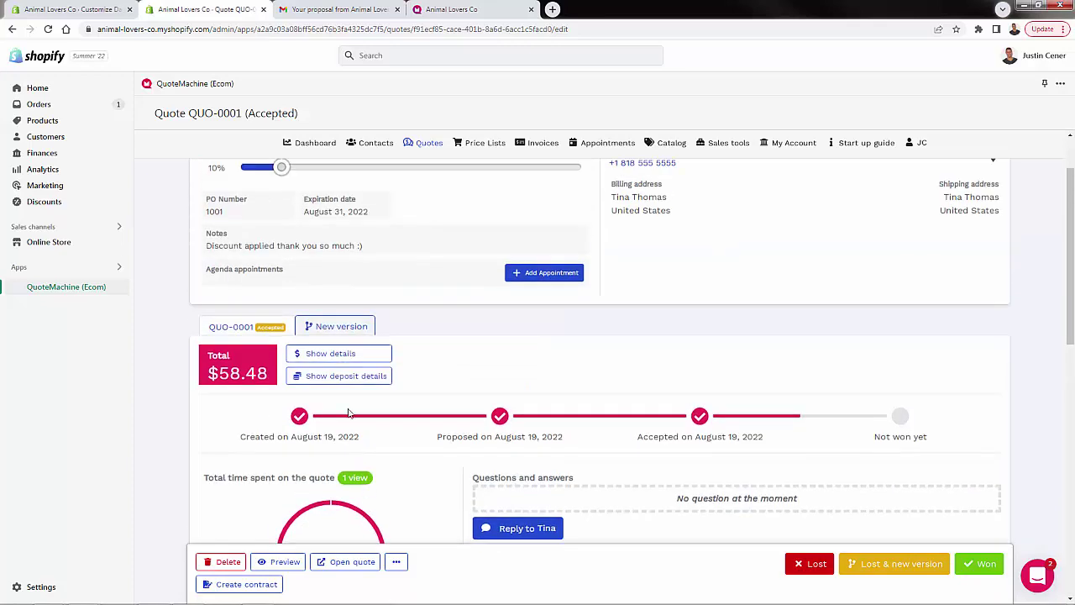
Check the quote's pricing table for the customer's chosen items and the totals, and close it
left_click(343, 359)
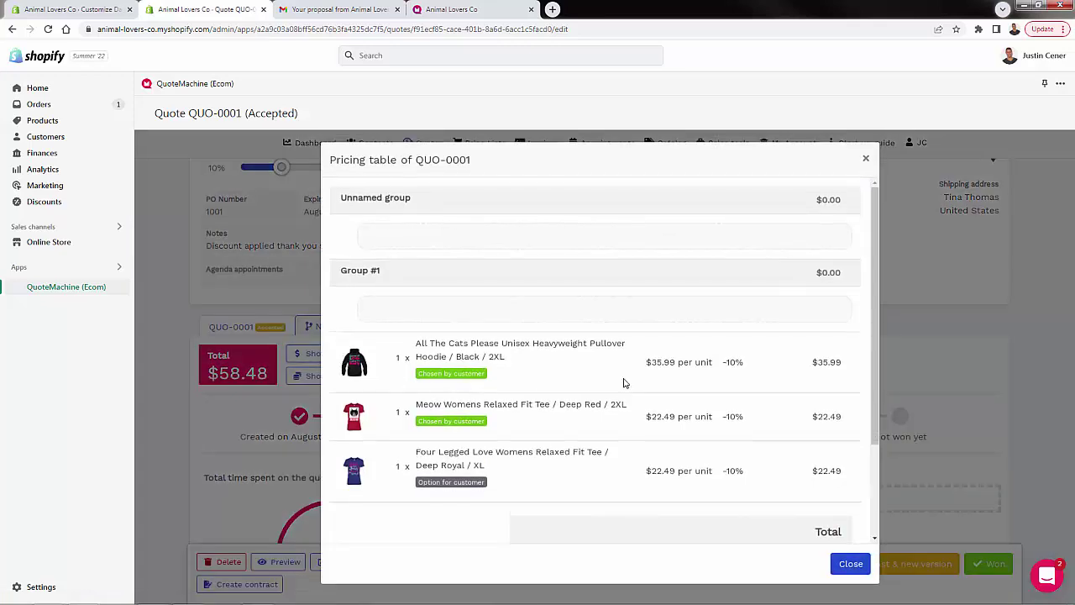
scroll(739, 420, "down", 3)
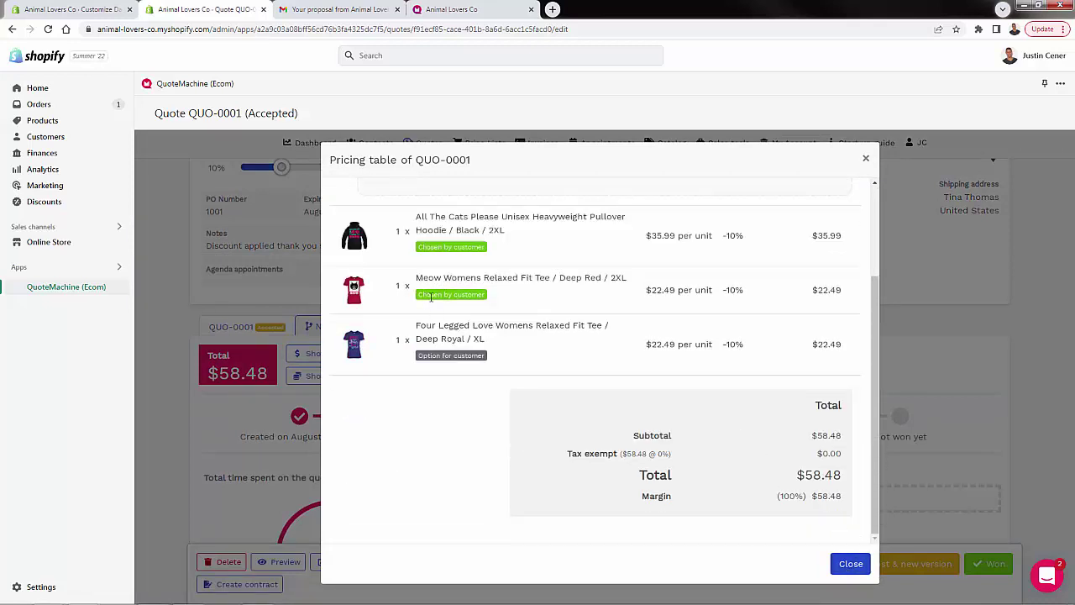
left_click(848, 565)
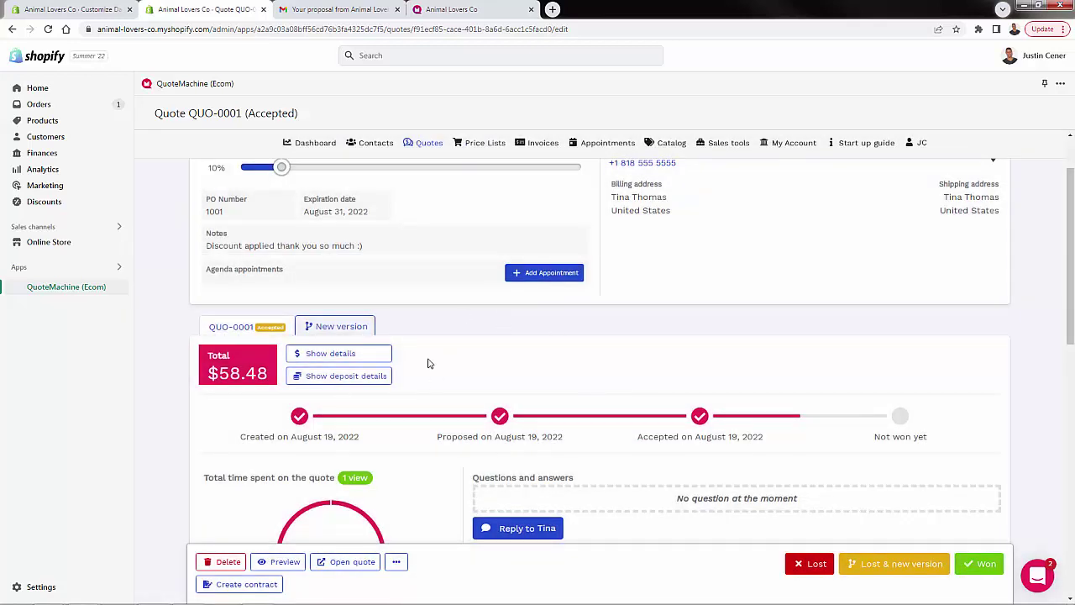
Look over the accepted quote's summary, email status and acceptance entry with its device information
scroll(428, 363, "up", 1)
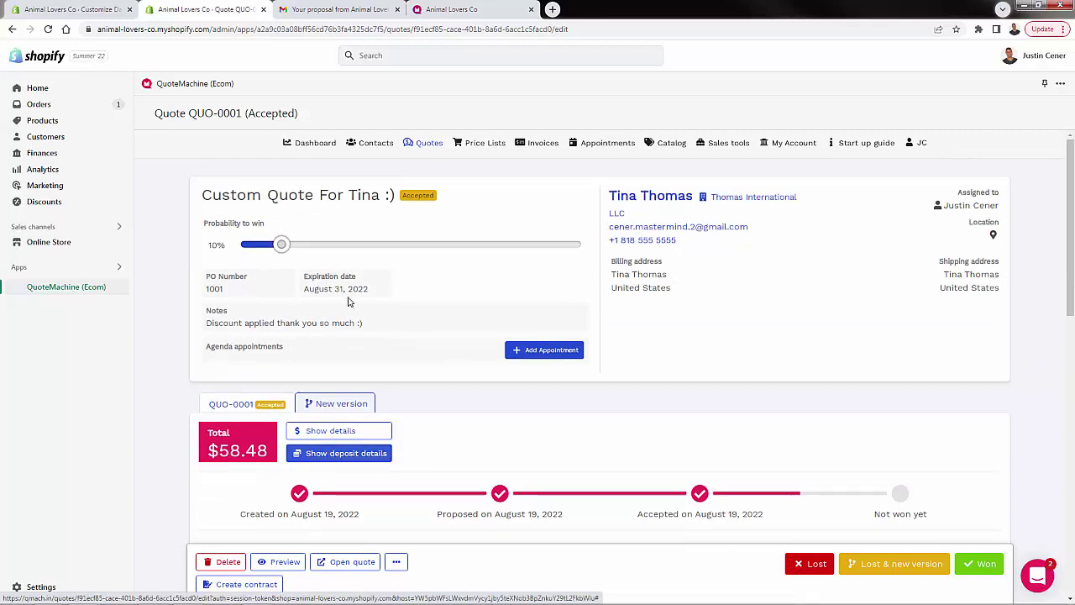
scroll(348, 299, "down", 3)
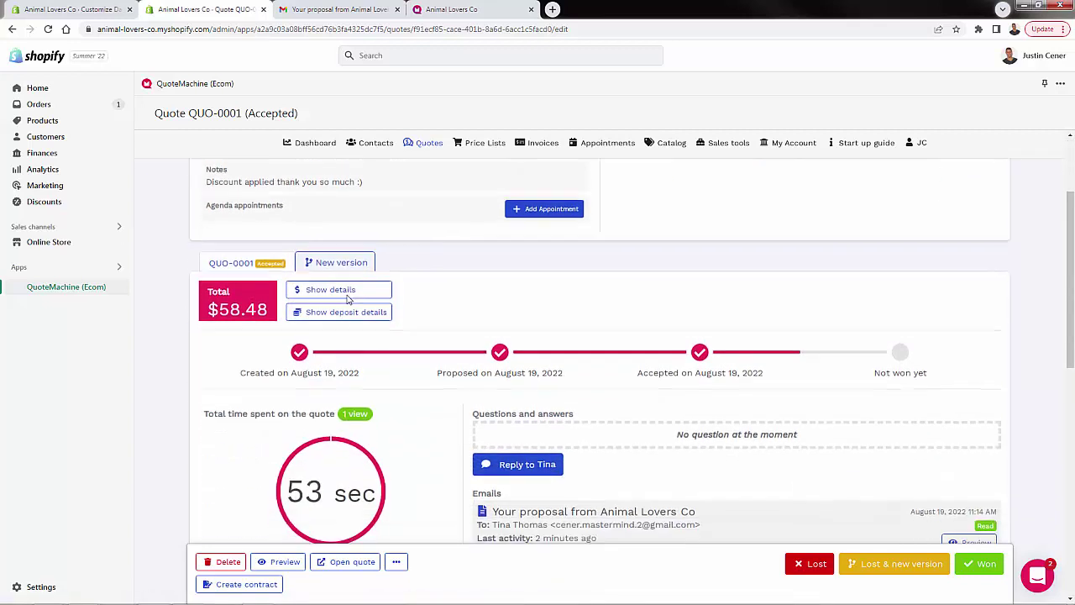
scroll(638, 317, "down", 3)
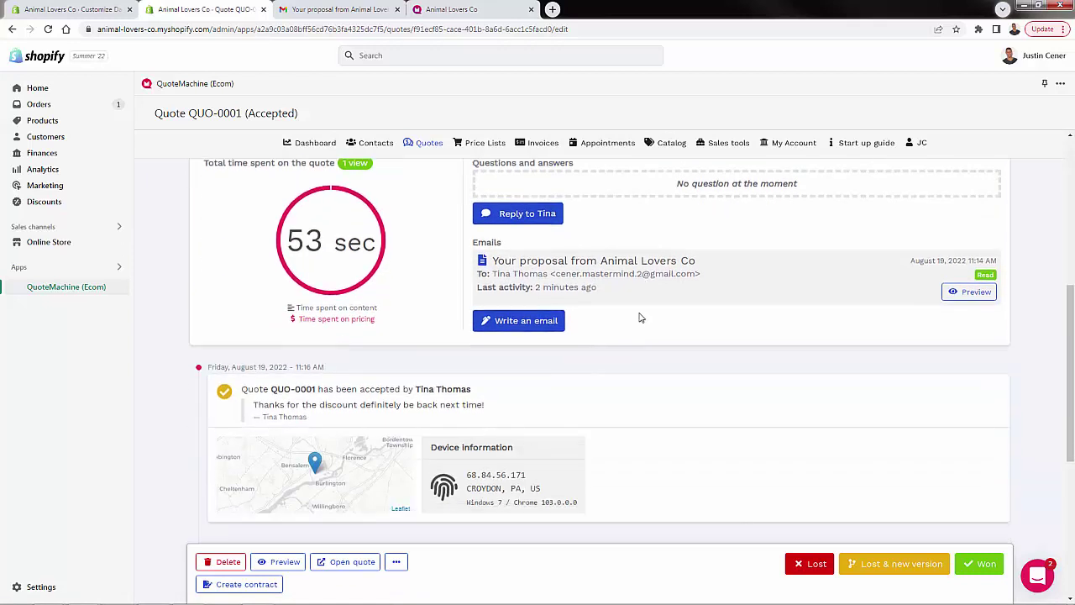
Review the customer's acceptance entry on the quote and mark the quote as won
left_click_drag(299, 292, 434, 281)
left_click(433, 282)
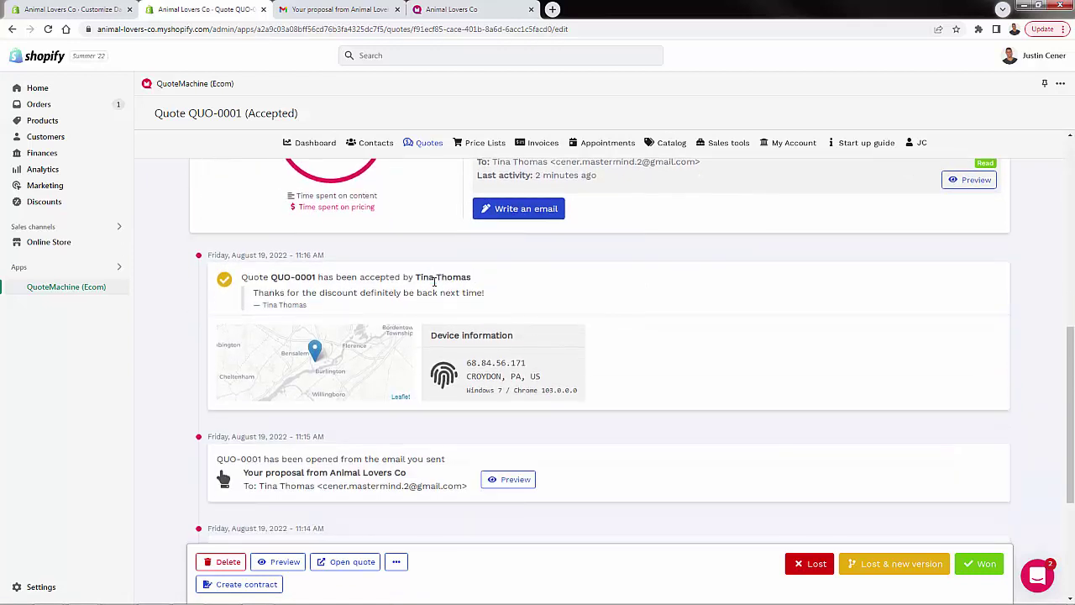
left_click_drag(416, 278, 446, 289)
scroll(224, 477, "up", 3)
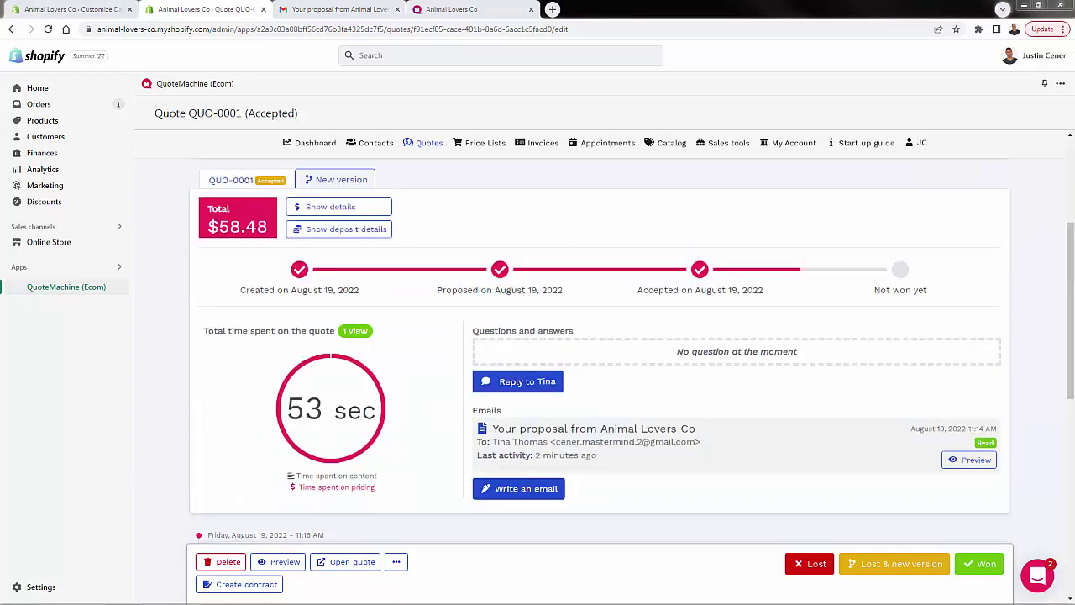
left_click(988, 569)
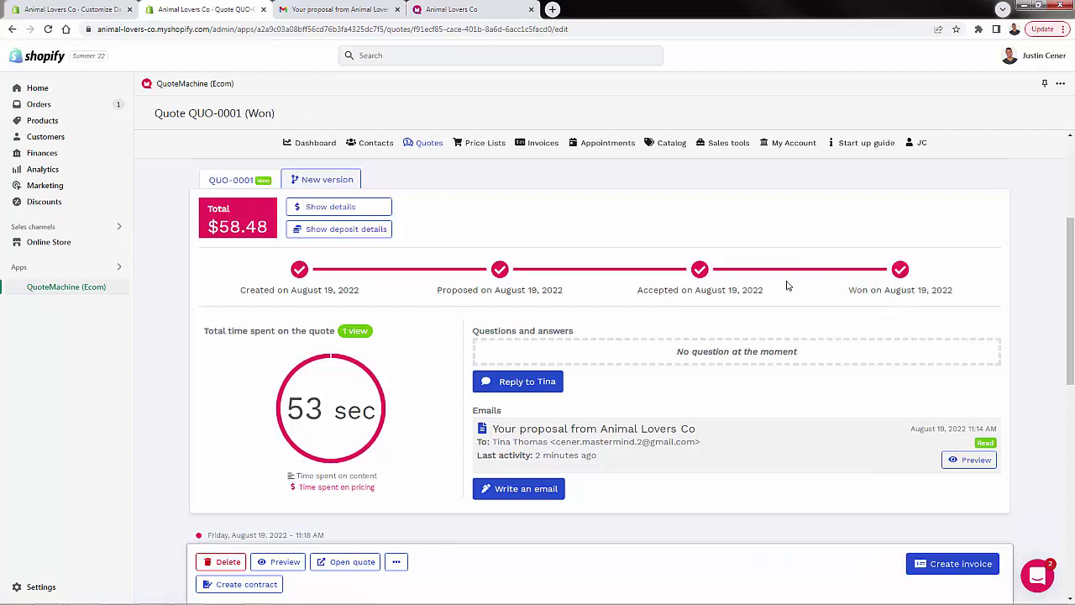
Create an invoice from the won quote with location EPROLO_POD and payment term NET 15, including its 3 lines
scroll(784, 383, "down", 2)
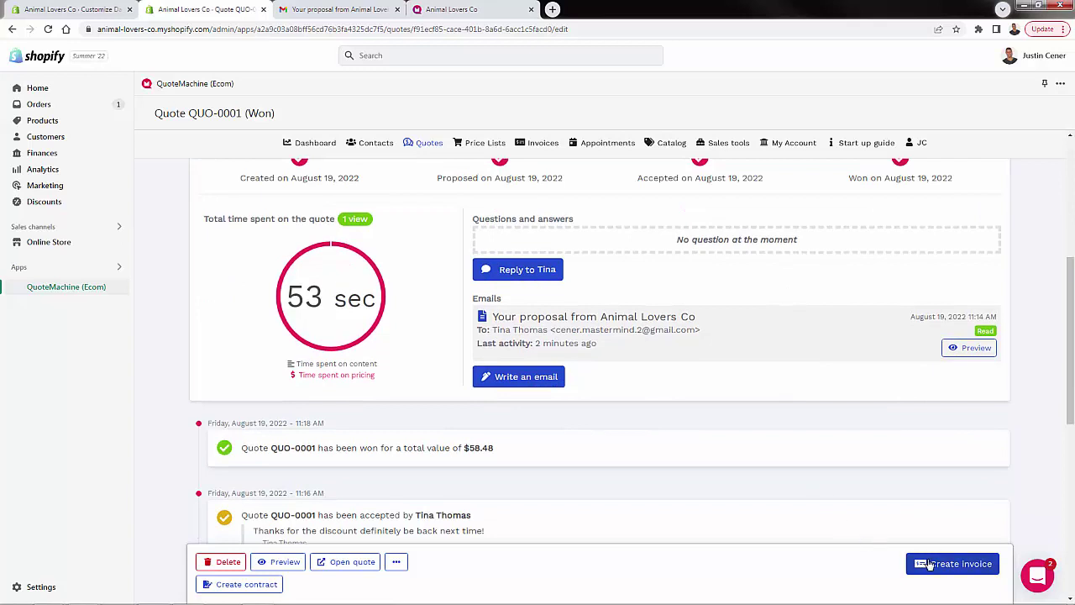
left_click(929, 563)
left_click(613, 256)
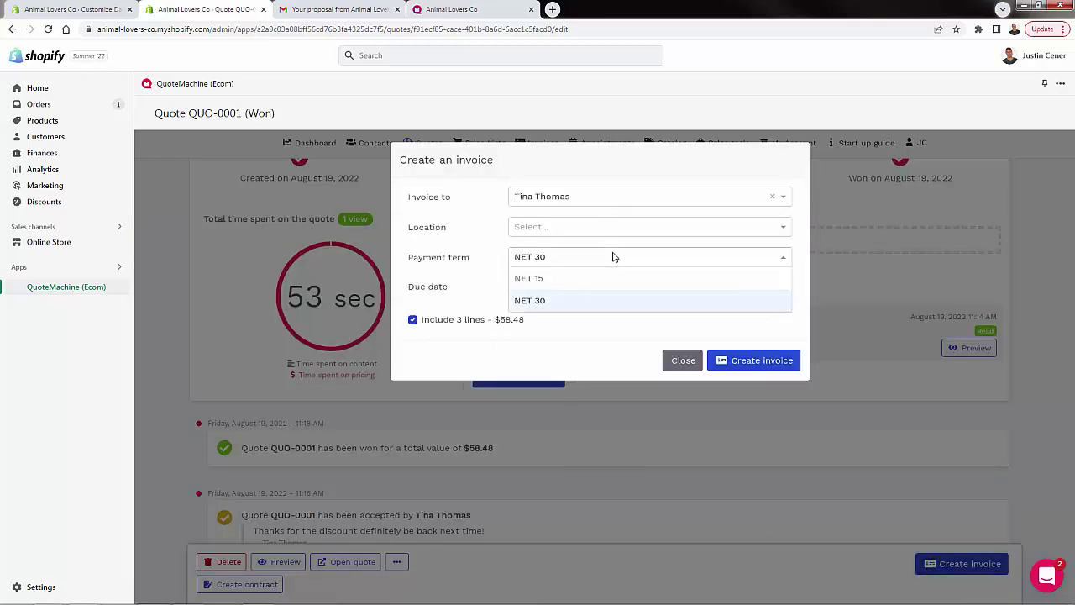
left_click(587, 279)
left_click(569, 227)
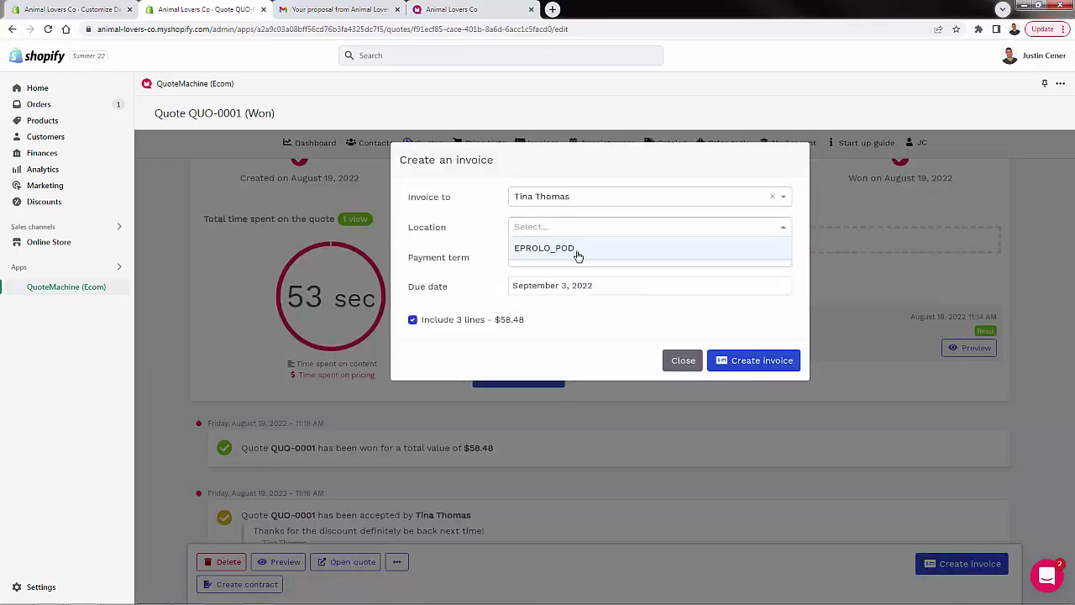
left_click(578, 249)
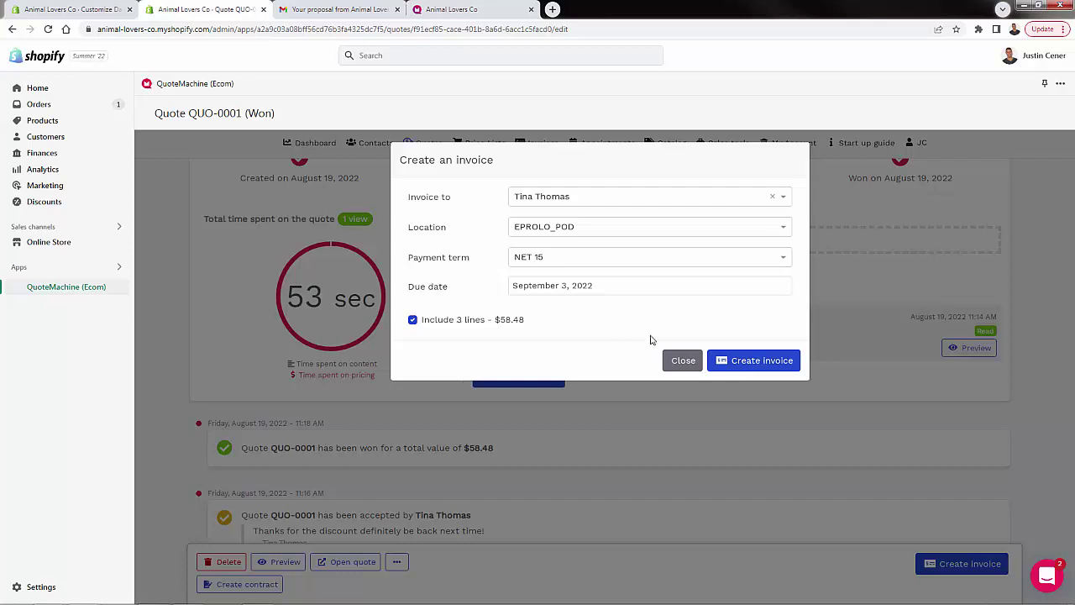
left_click(793, 372)
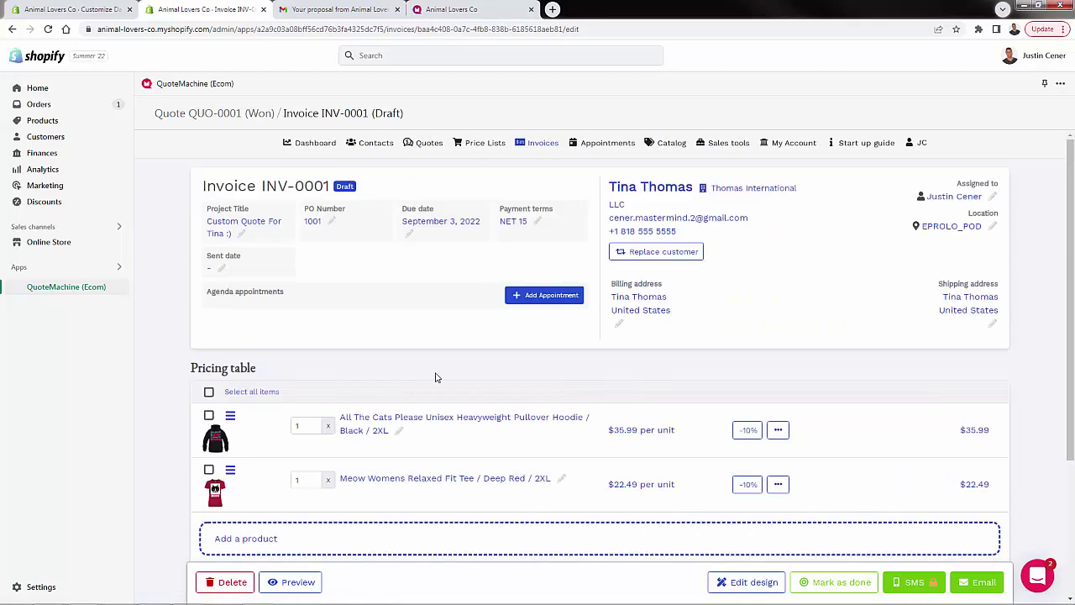
Email the invoice to the customer with the prepared message and look over its payment progress and email status
scroll(435, 377, "down", 2)
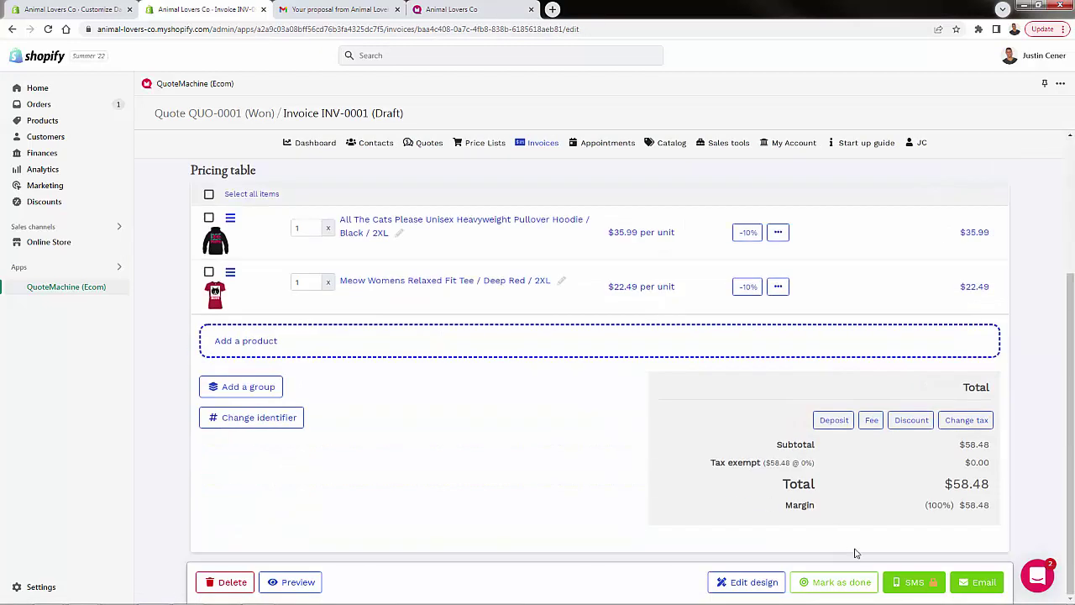
left_click(975, 585)
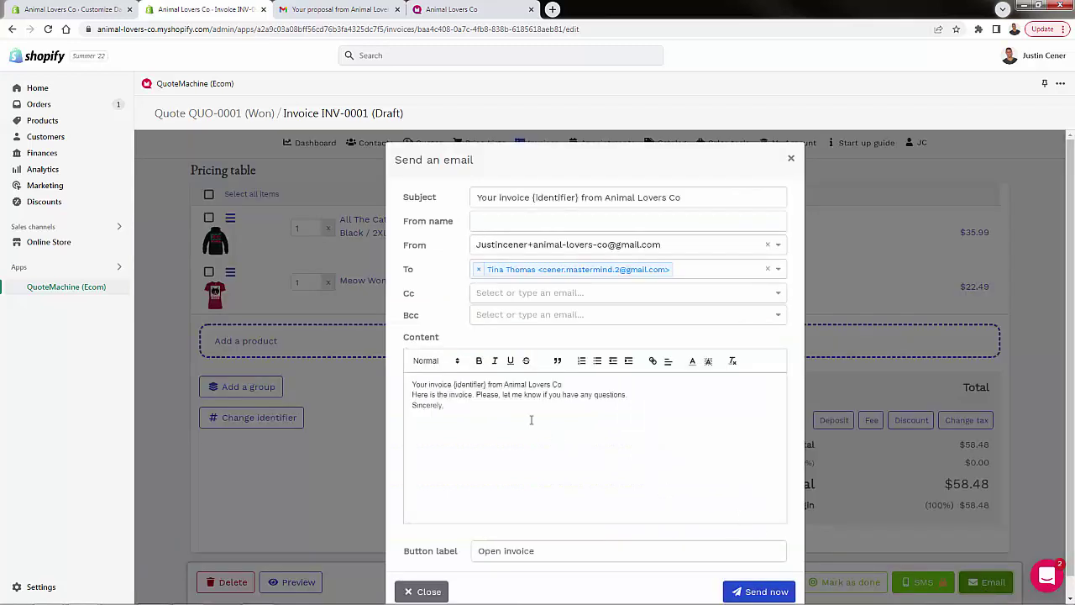
scroll(531, 420, "down", 1)
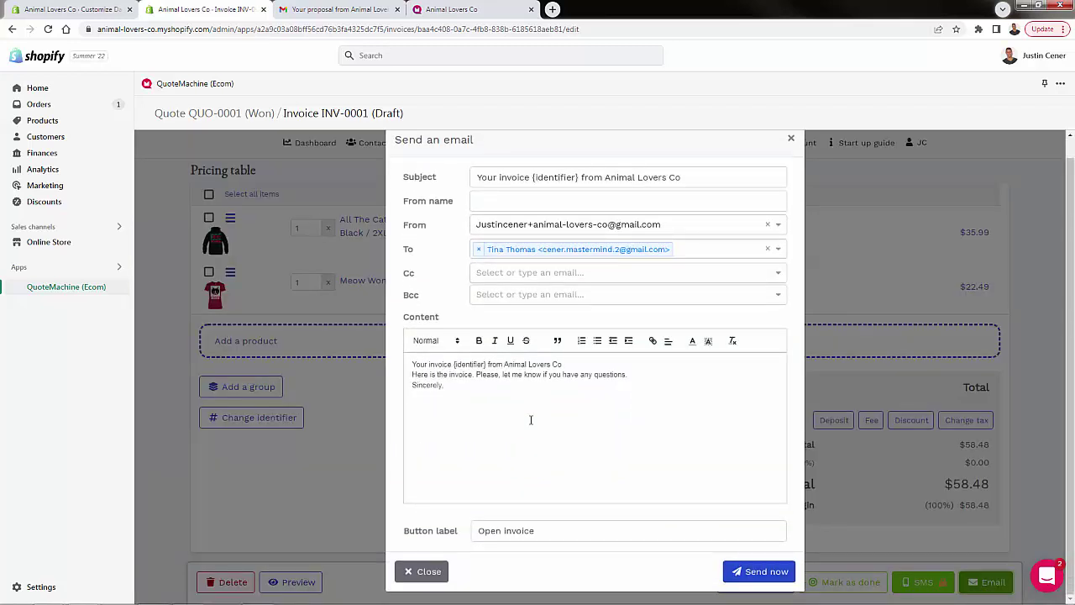
left_click(754, 575)
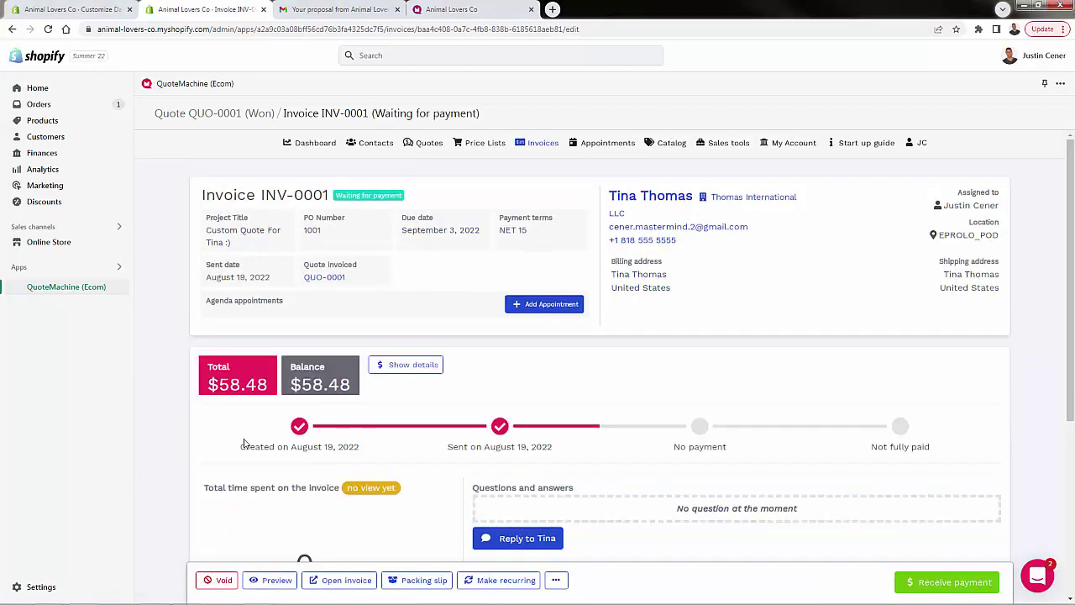
scroll(434, 382, "down", 2)
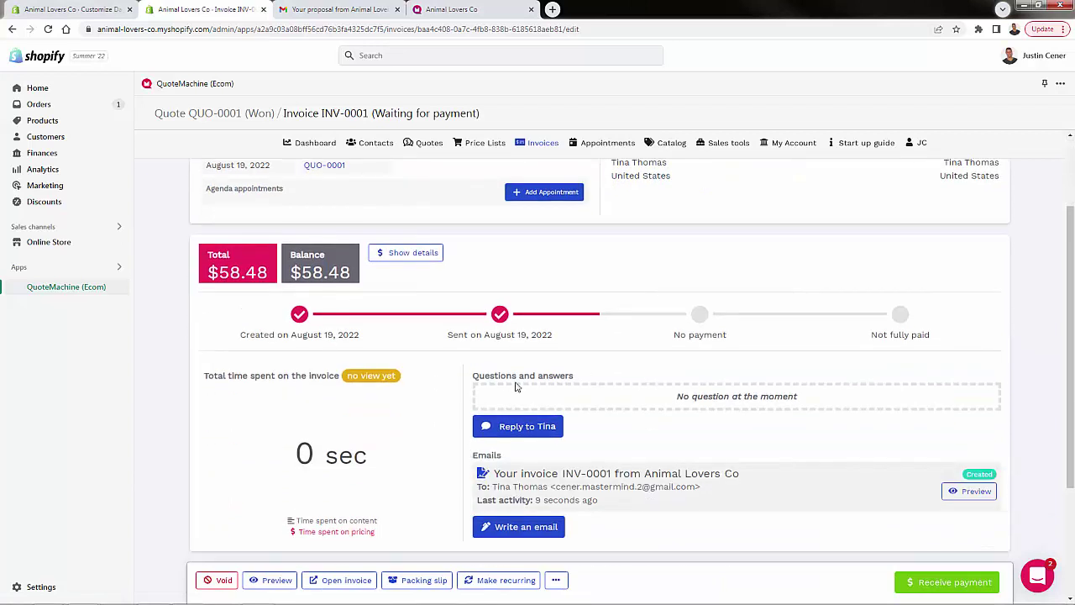
scroll(516, 386, "down", 3)
scroll(439, 434, "up", 5)
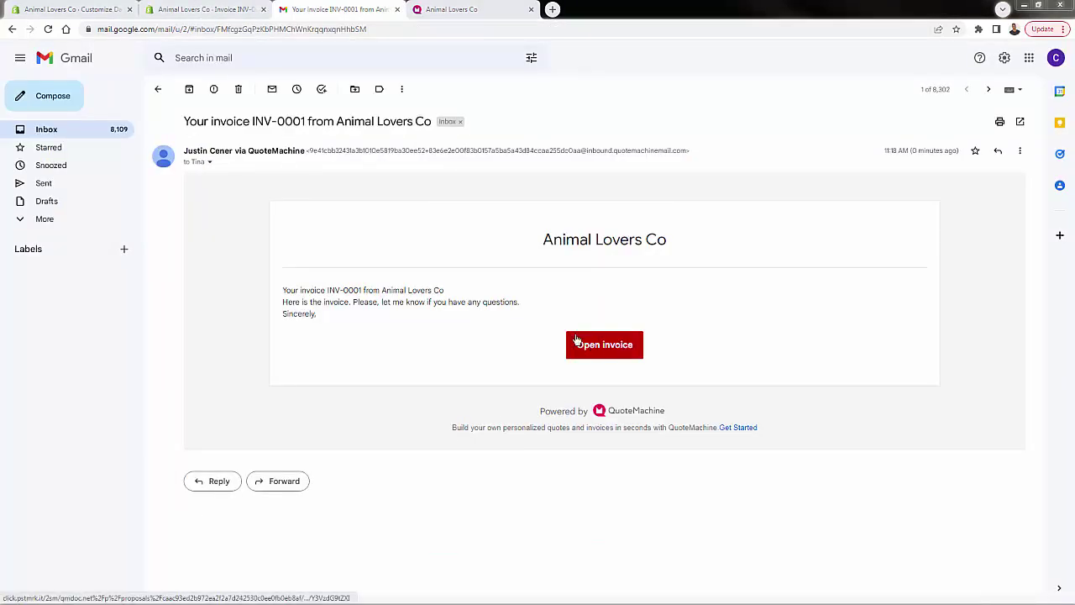
Switch to Gmail, open the invoice from the customer's email and proceed to its checkout to check the discounted items
left_click_drag(392, 285, 401, 331)
left_click(401, 335)
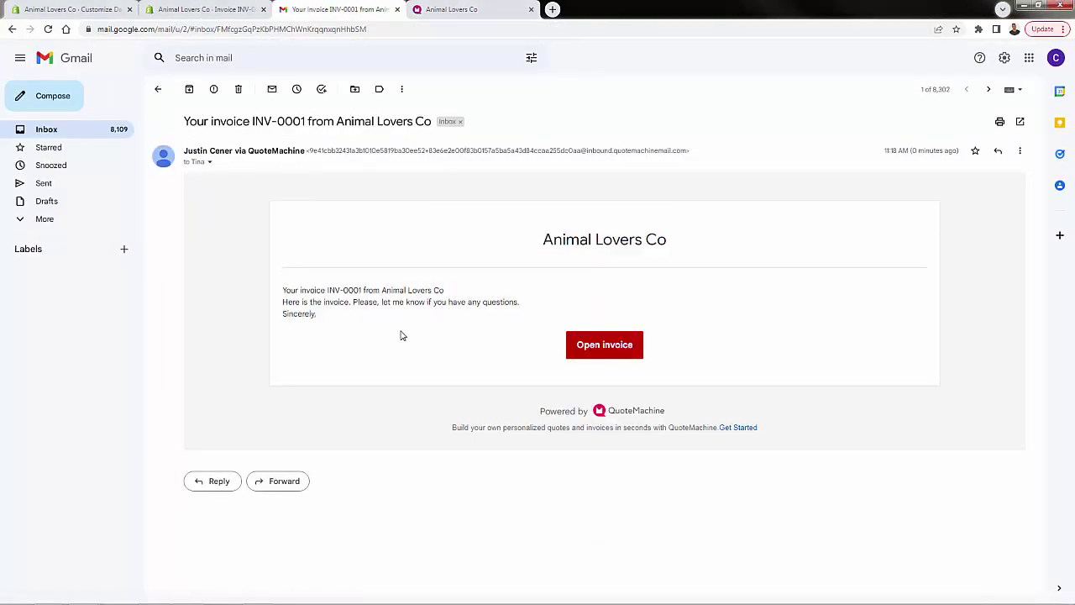
left_click(598, 351)
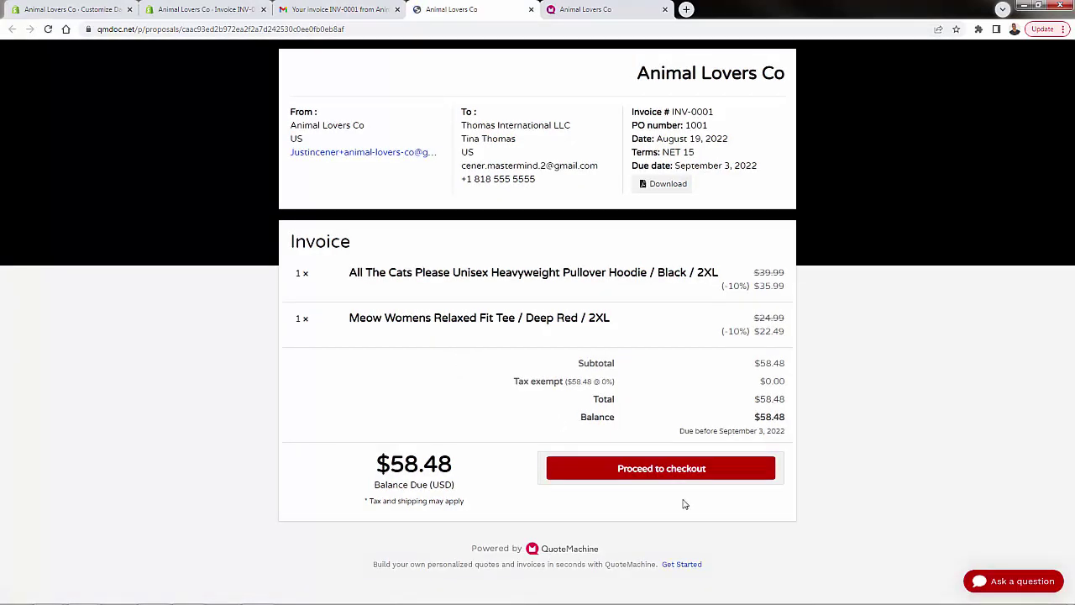
left_click(664, 471)
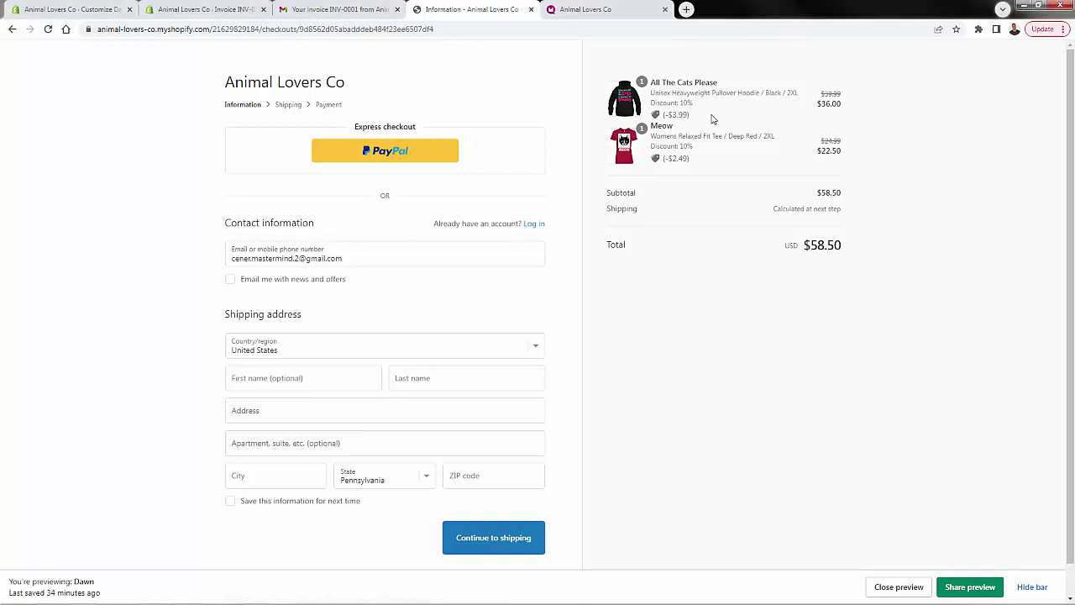
left_click_drag(712, 118, 701, 163)
left_click(700, 163)
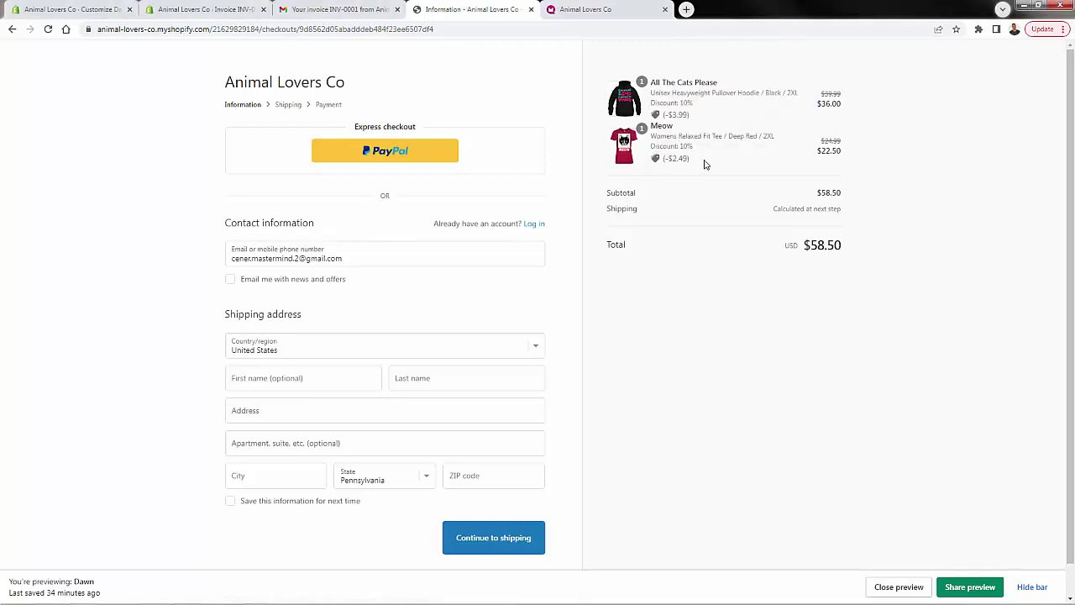